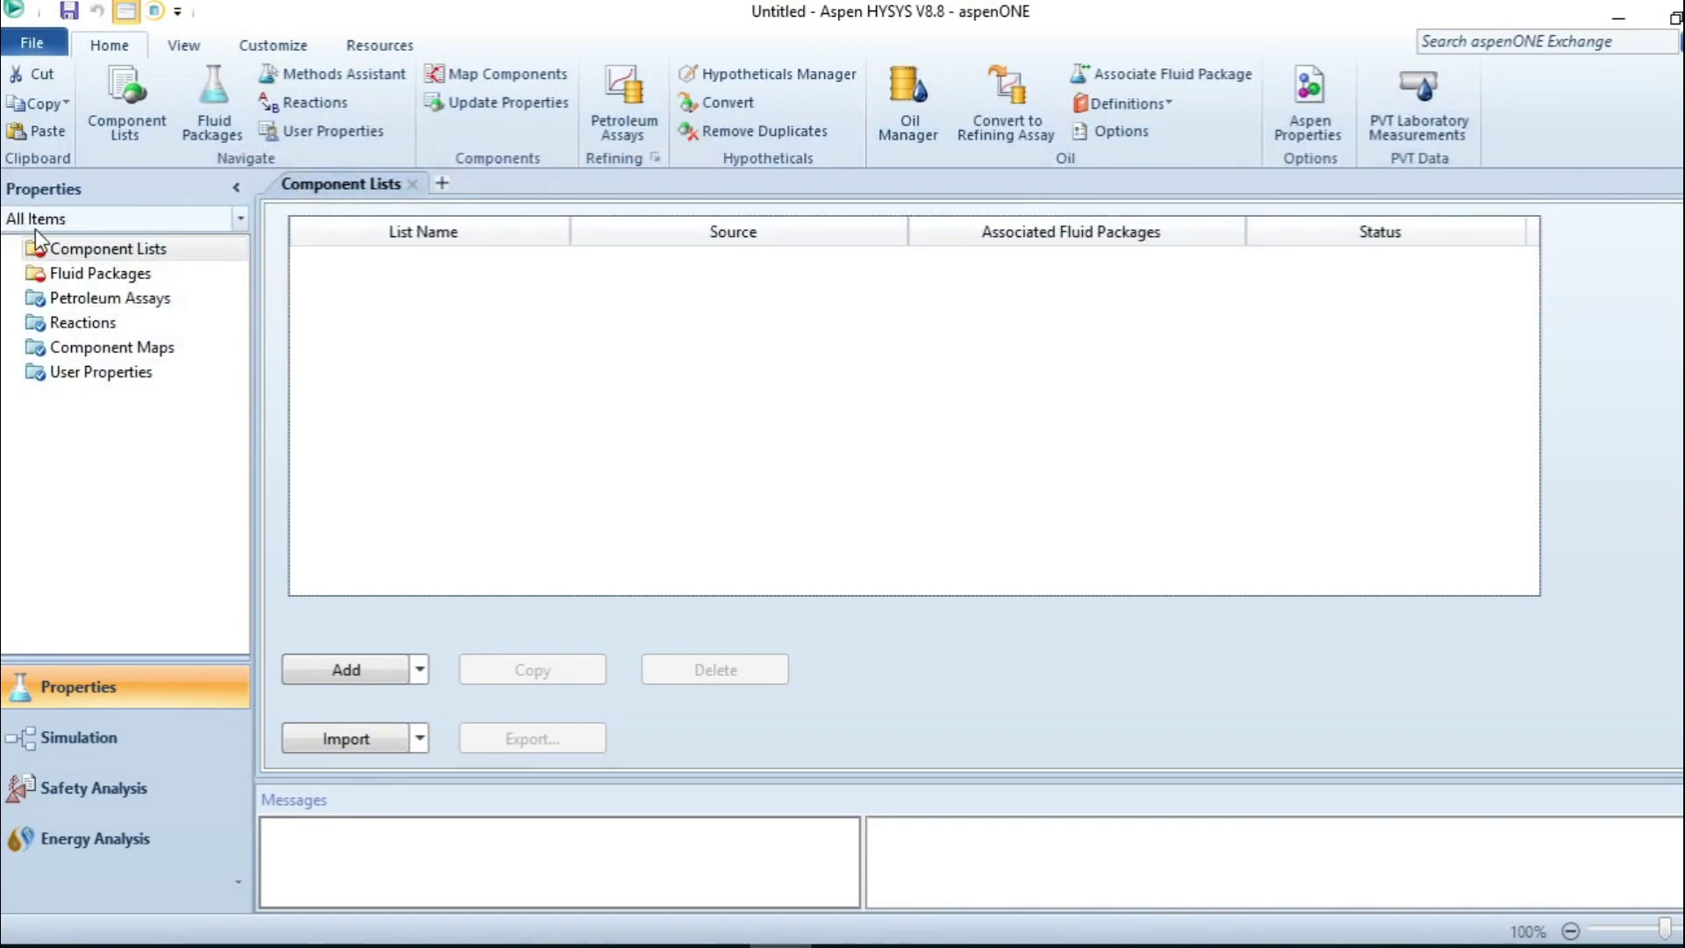
# Step: Start a new component list and add Nitrogen (N2) and HCl
pyautogui.click(345, 670)
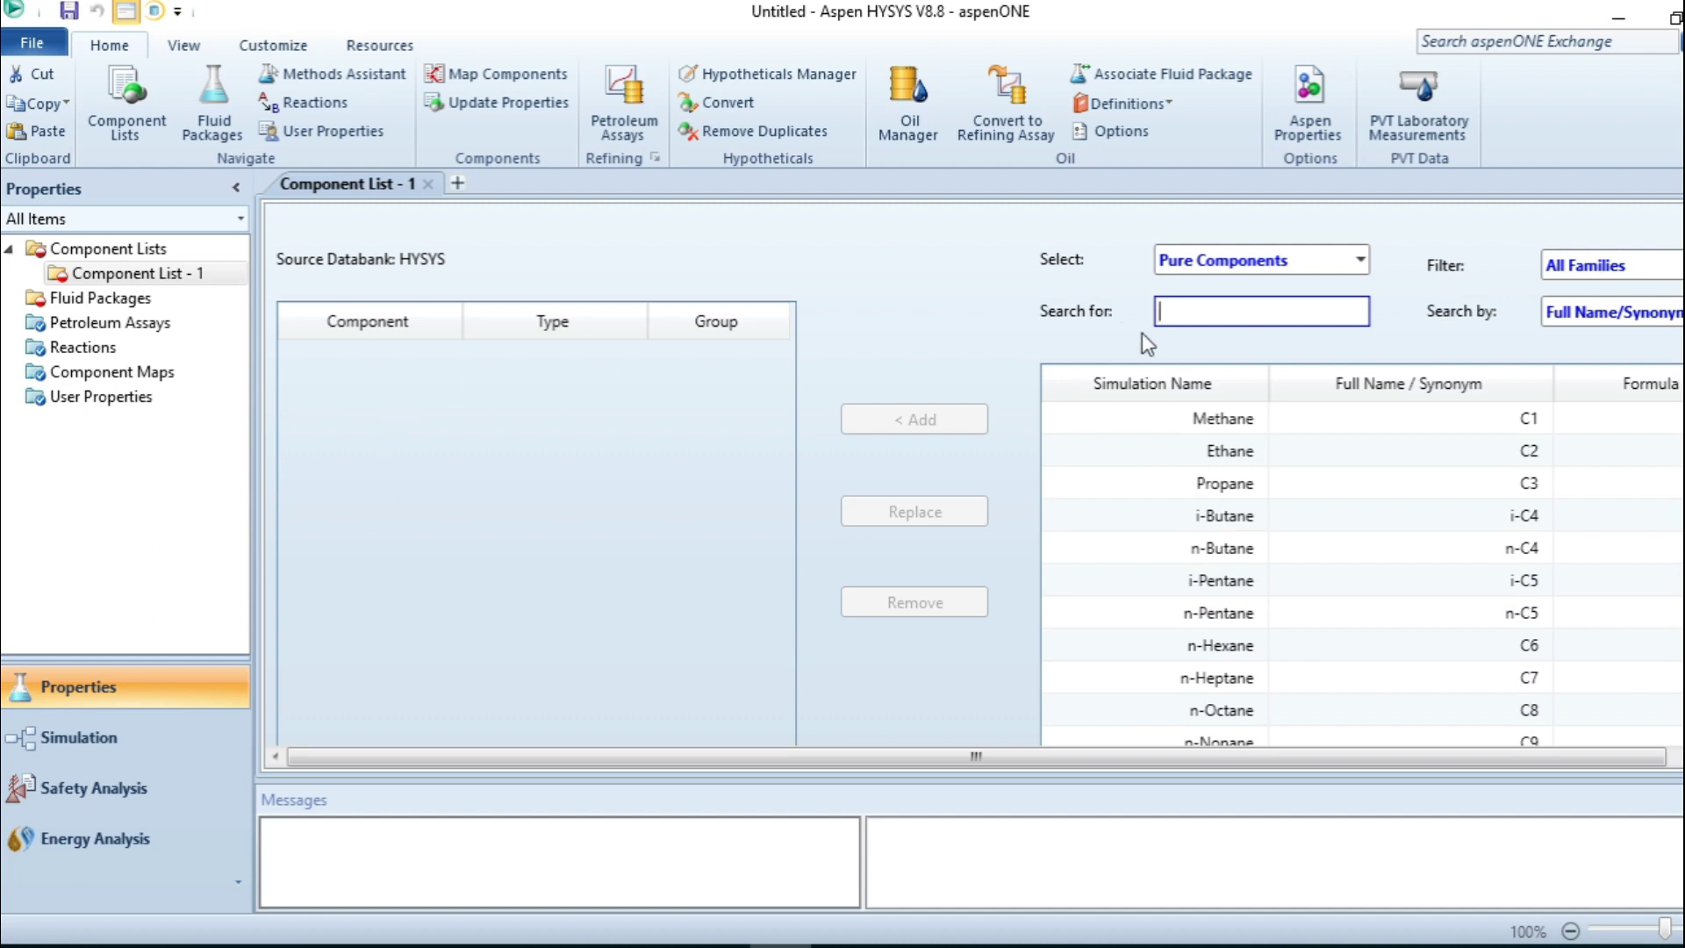
pyautogui.click(1187, 313)
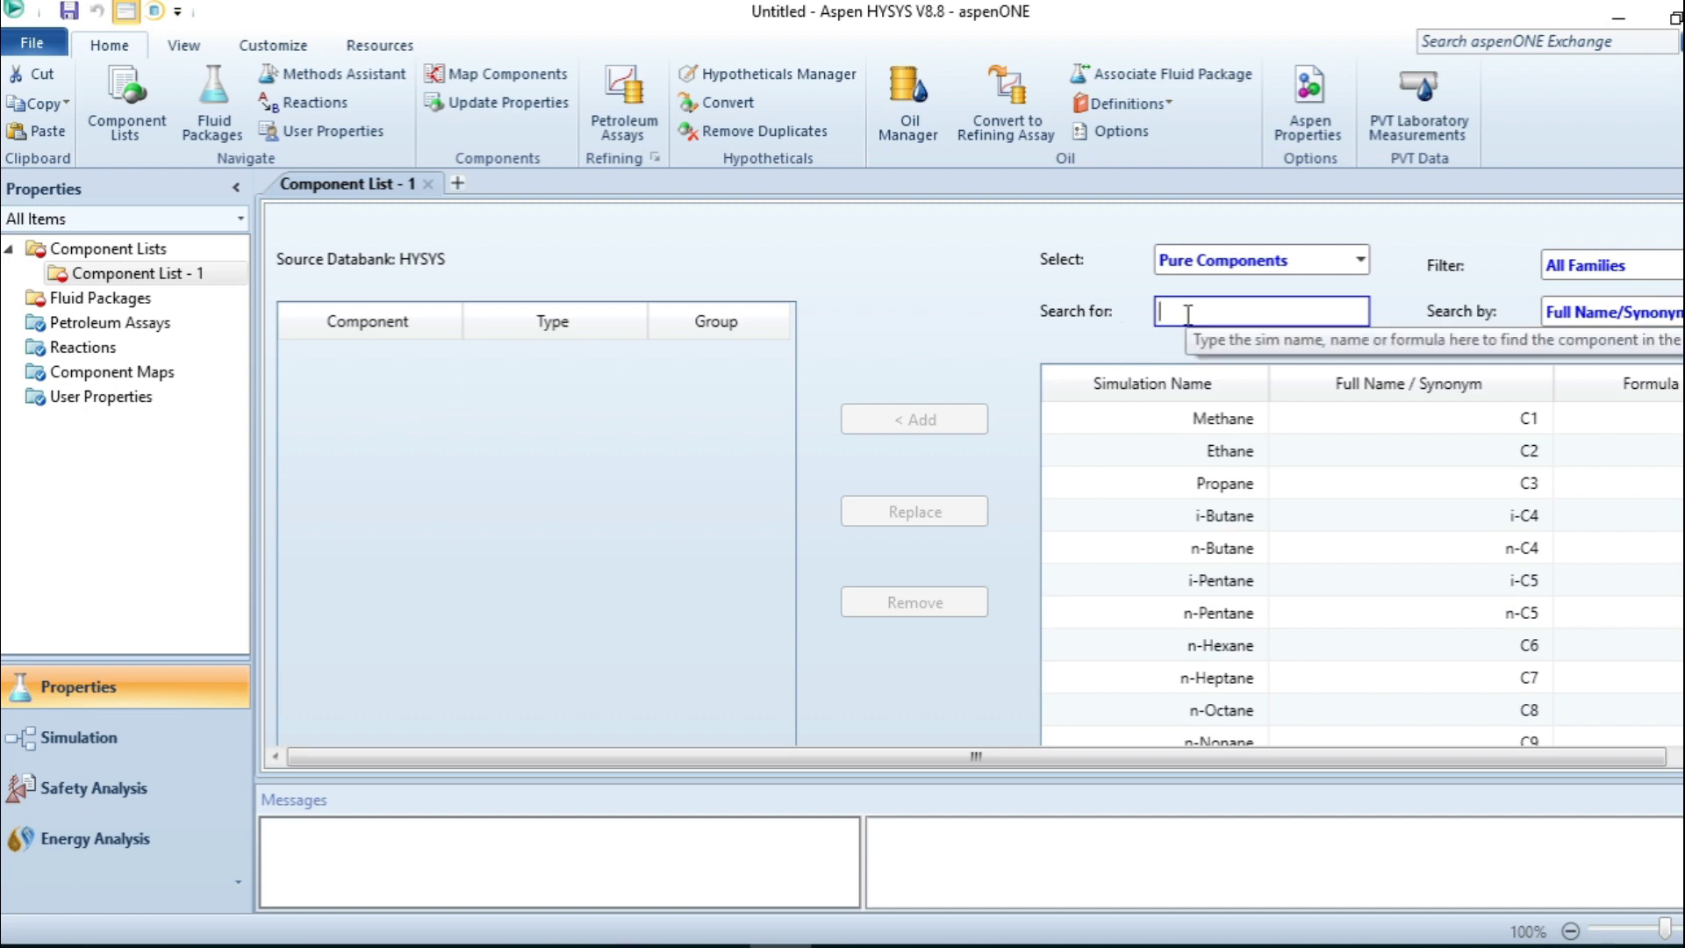
pyautogui.write('n2')
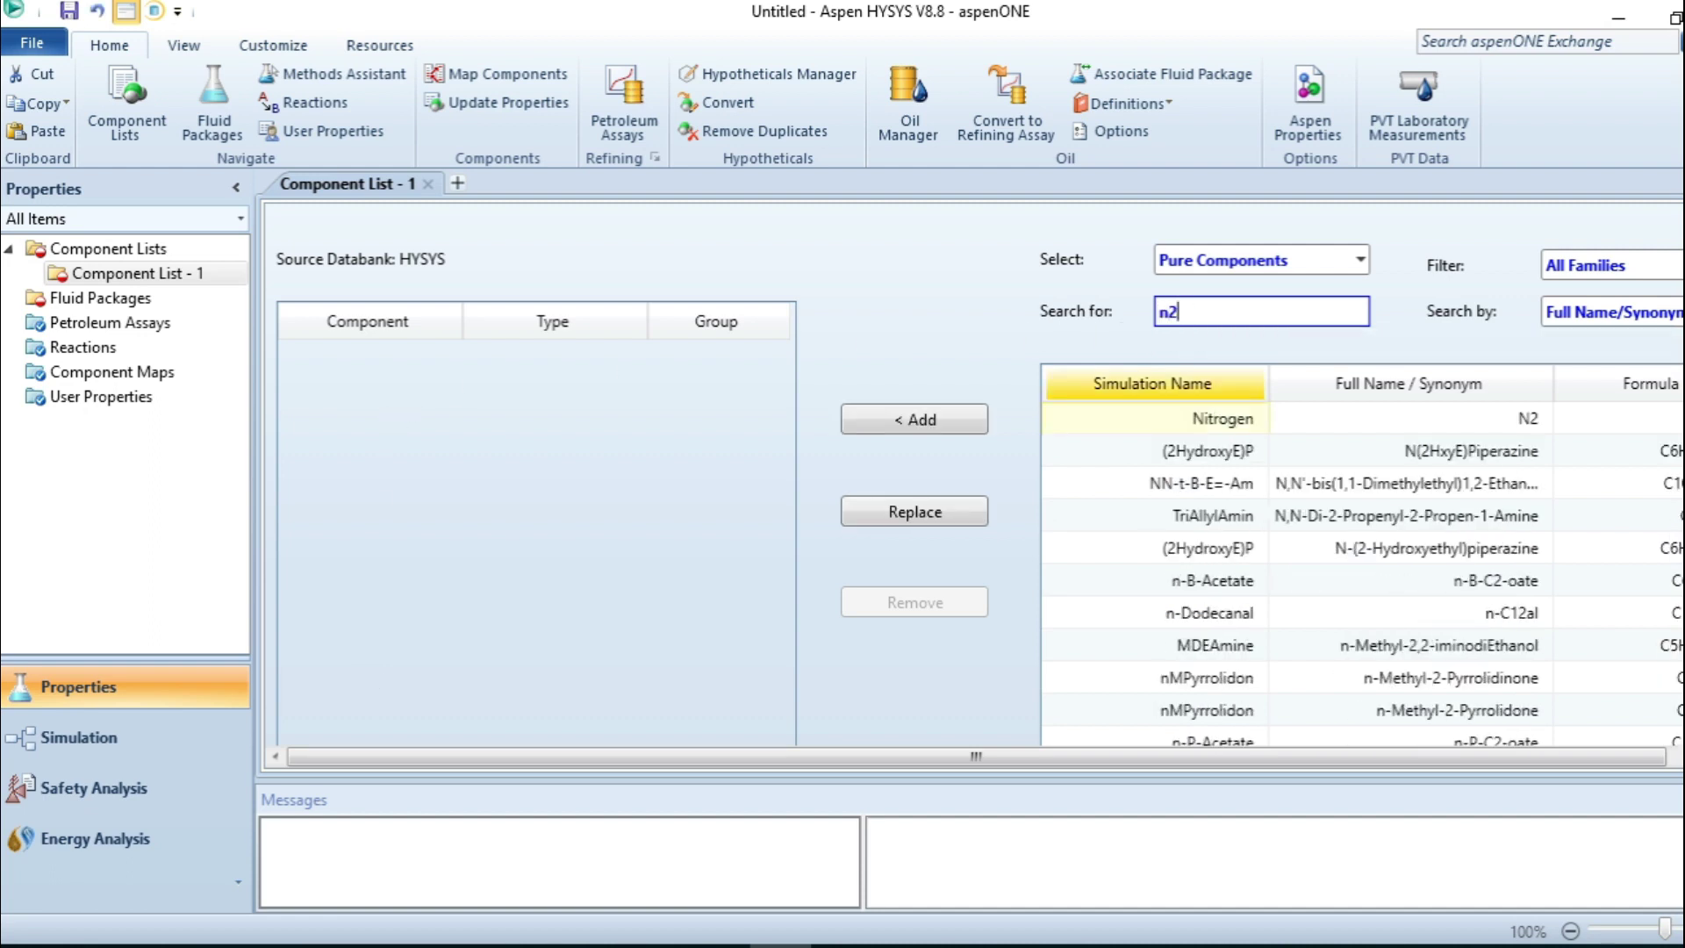
pyautogui.click(1240, 422)
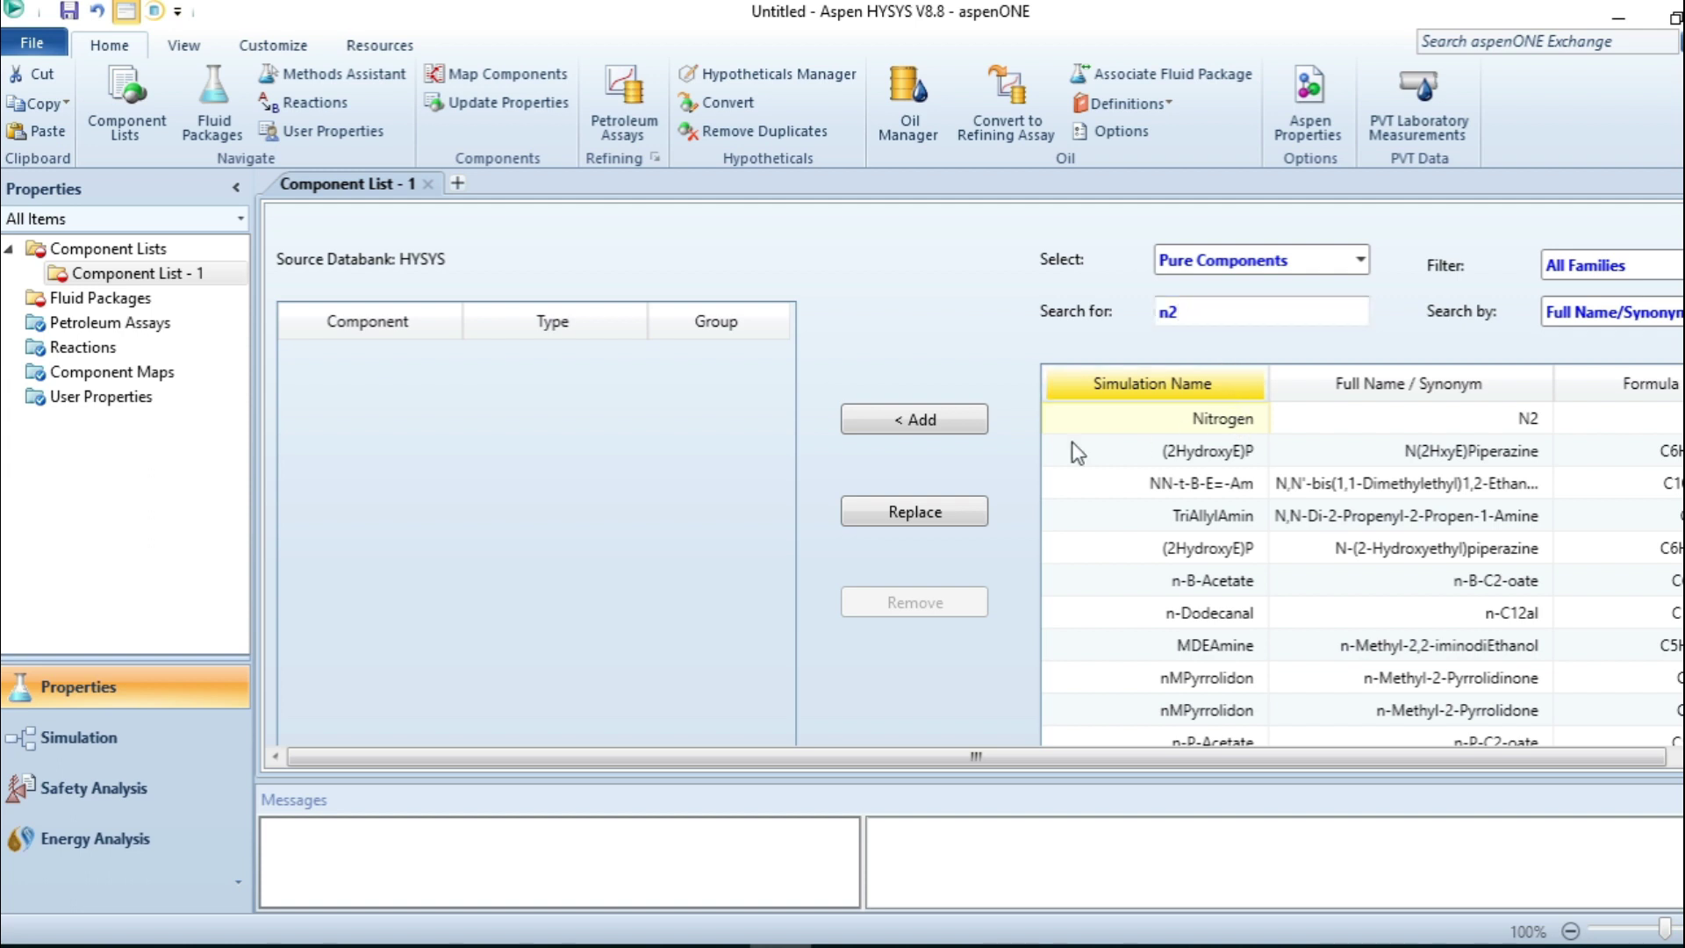
pyautogui.click(921, 419)
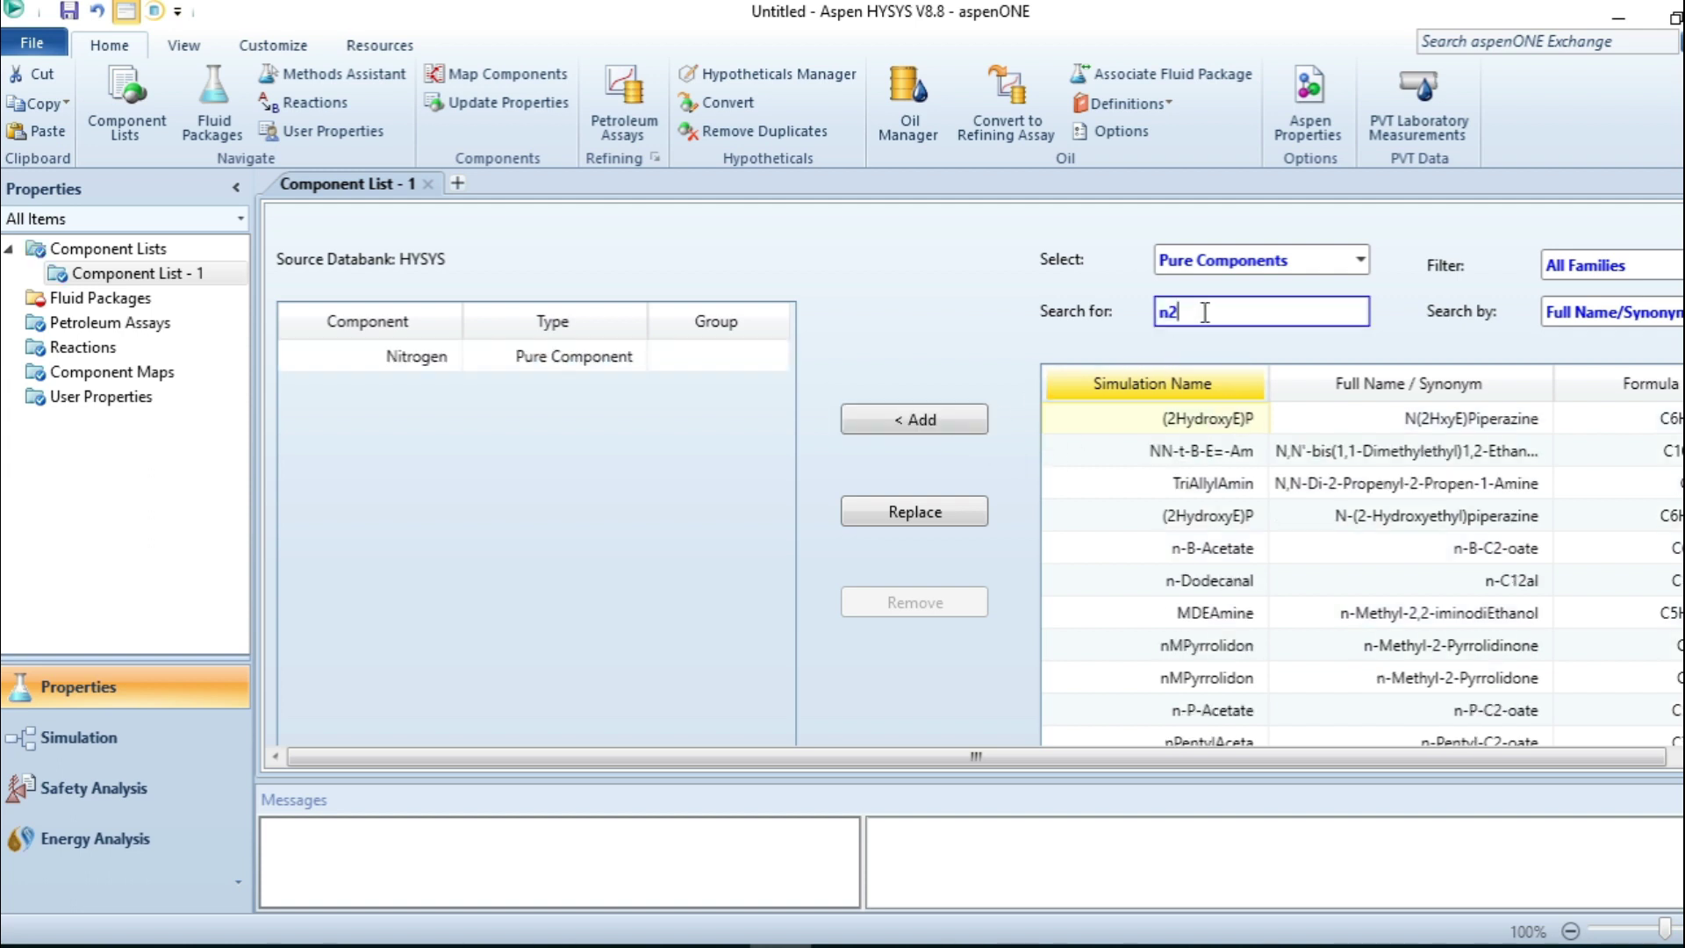
pyautogui.press('BackSpace')
pyautogui.press('BackSpace')
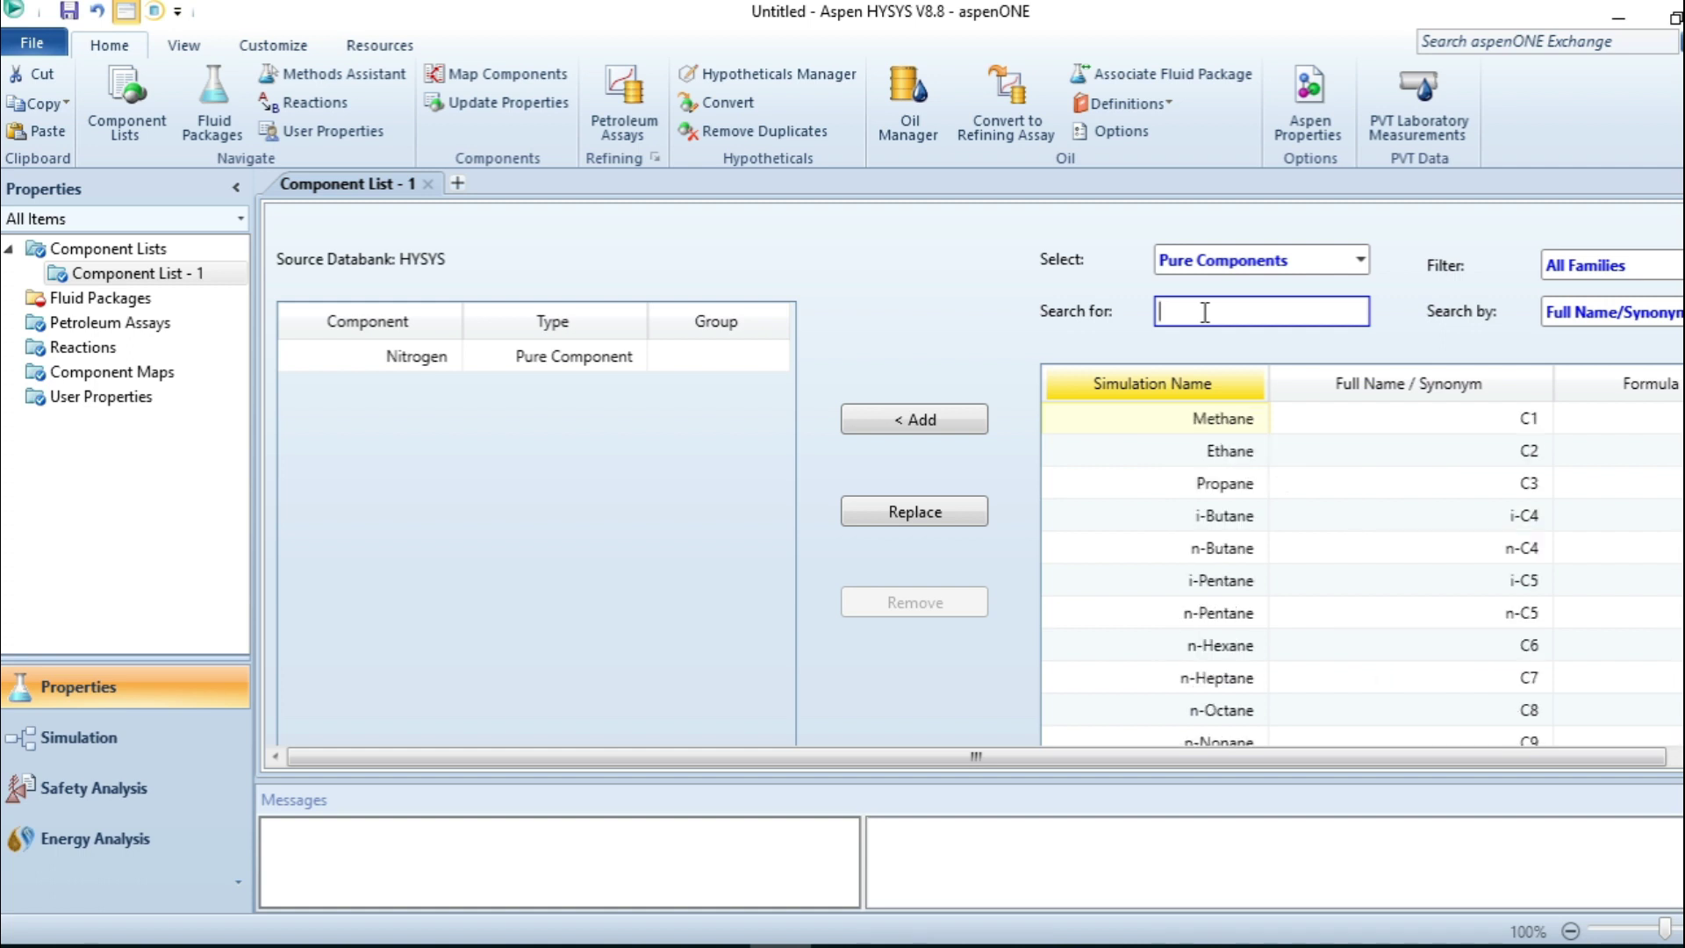
pyautogui.write('hck')
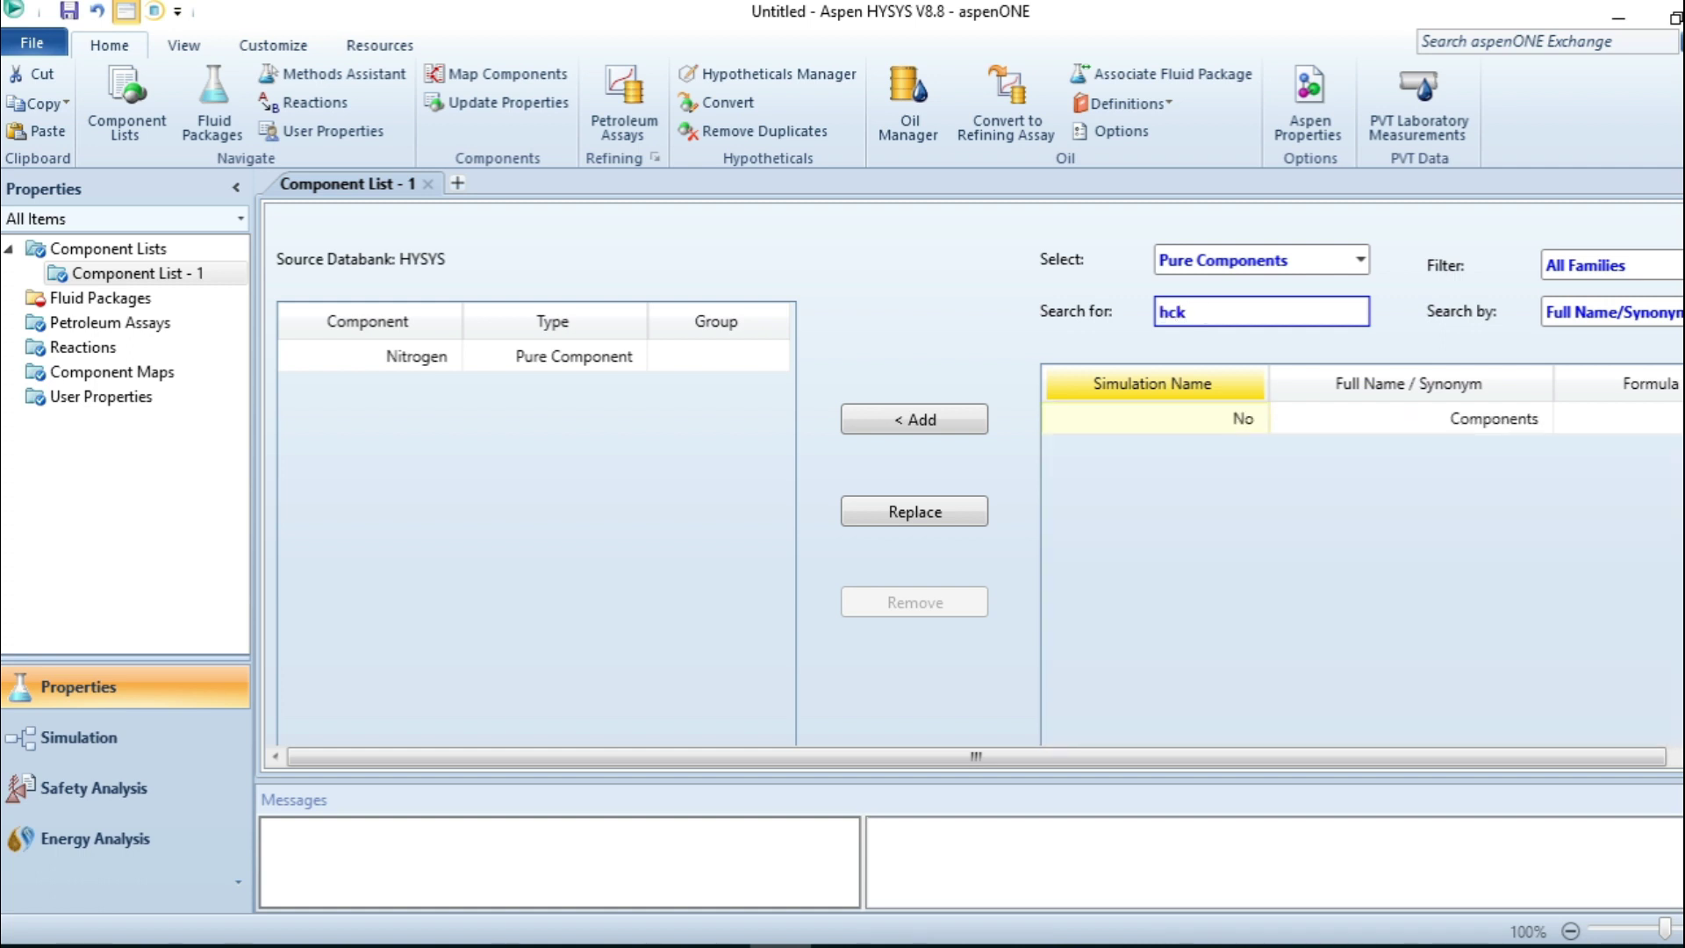
pyautogui.press('BackSpace')
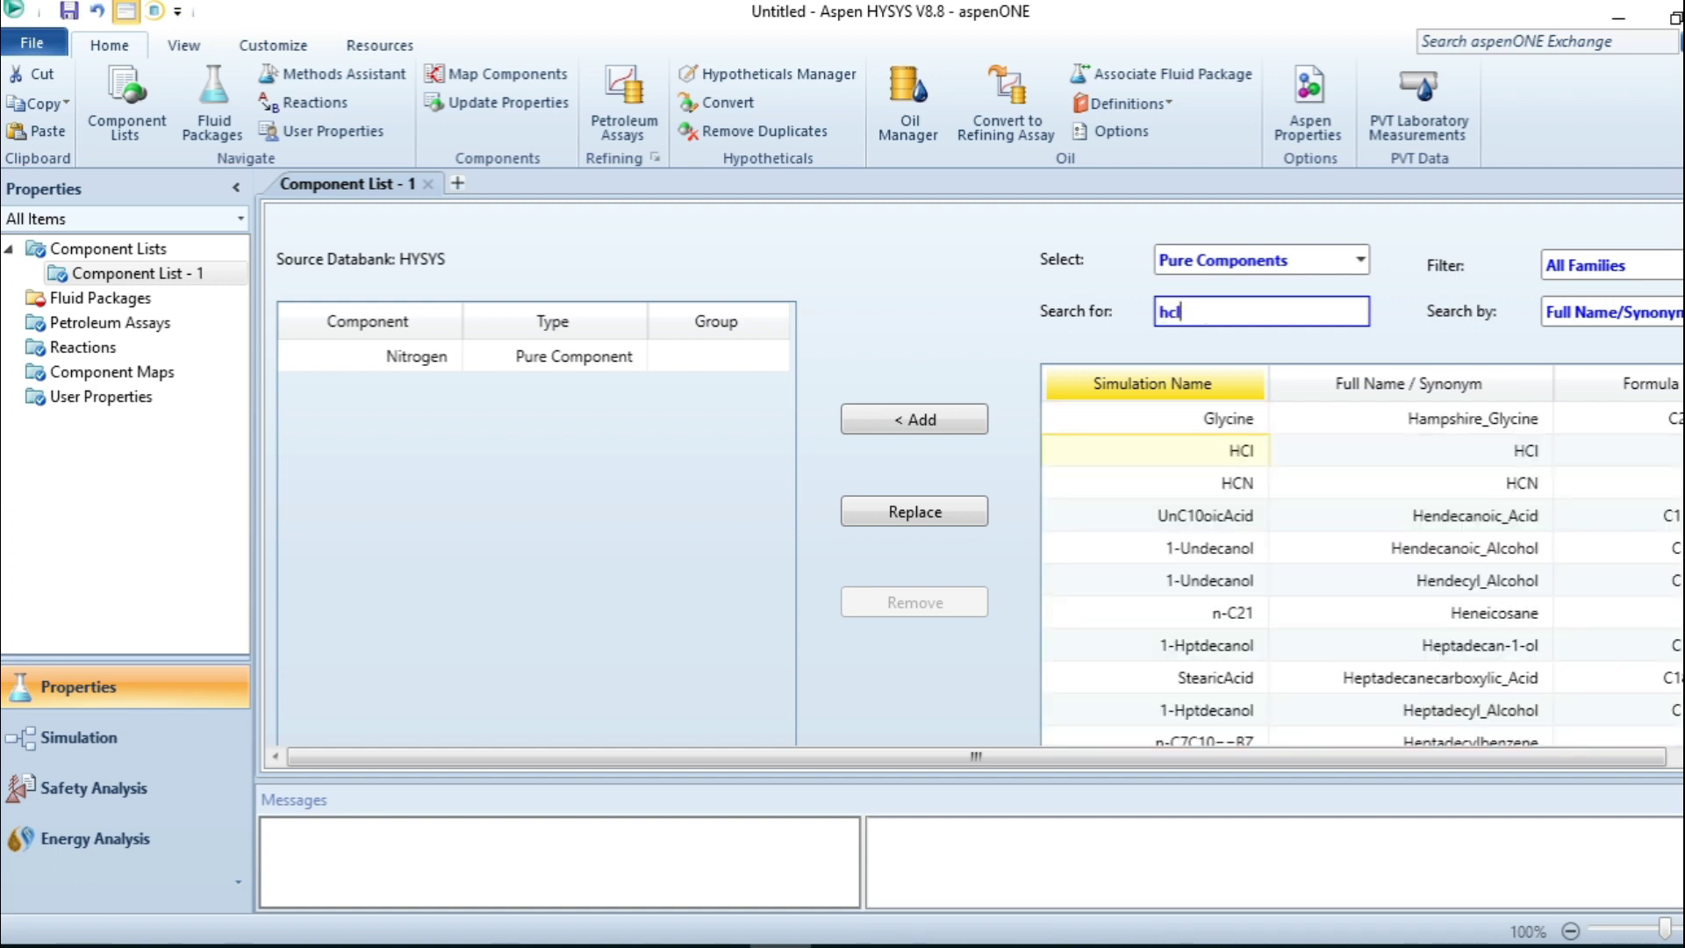
pyautogui.write('l')
pyautogui.click(931, 421)
# Step: Switch the search to Formula and add Ethylene by searching C2H4
pyautogui.click(1206, 317)
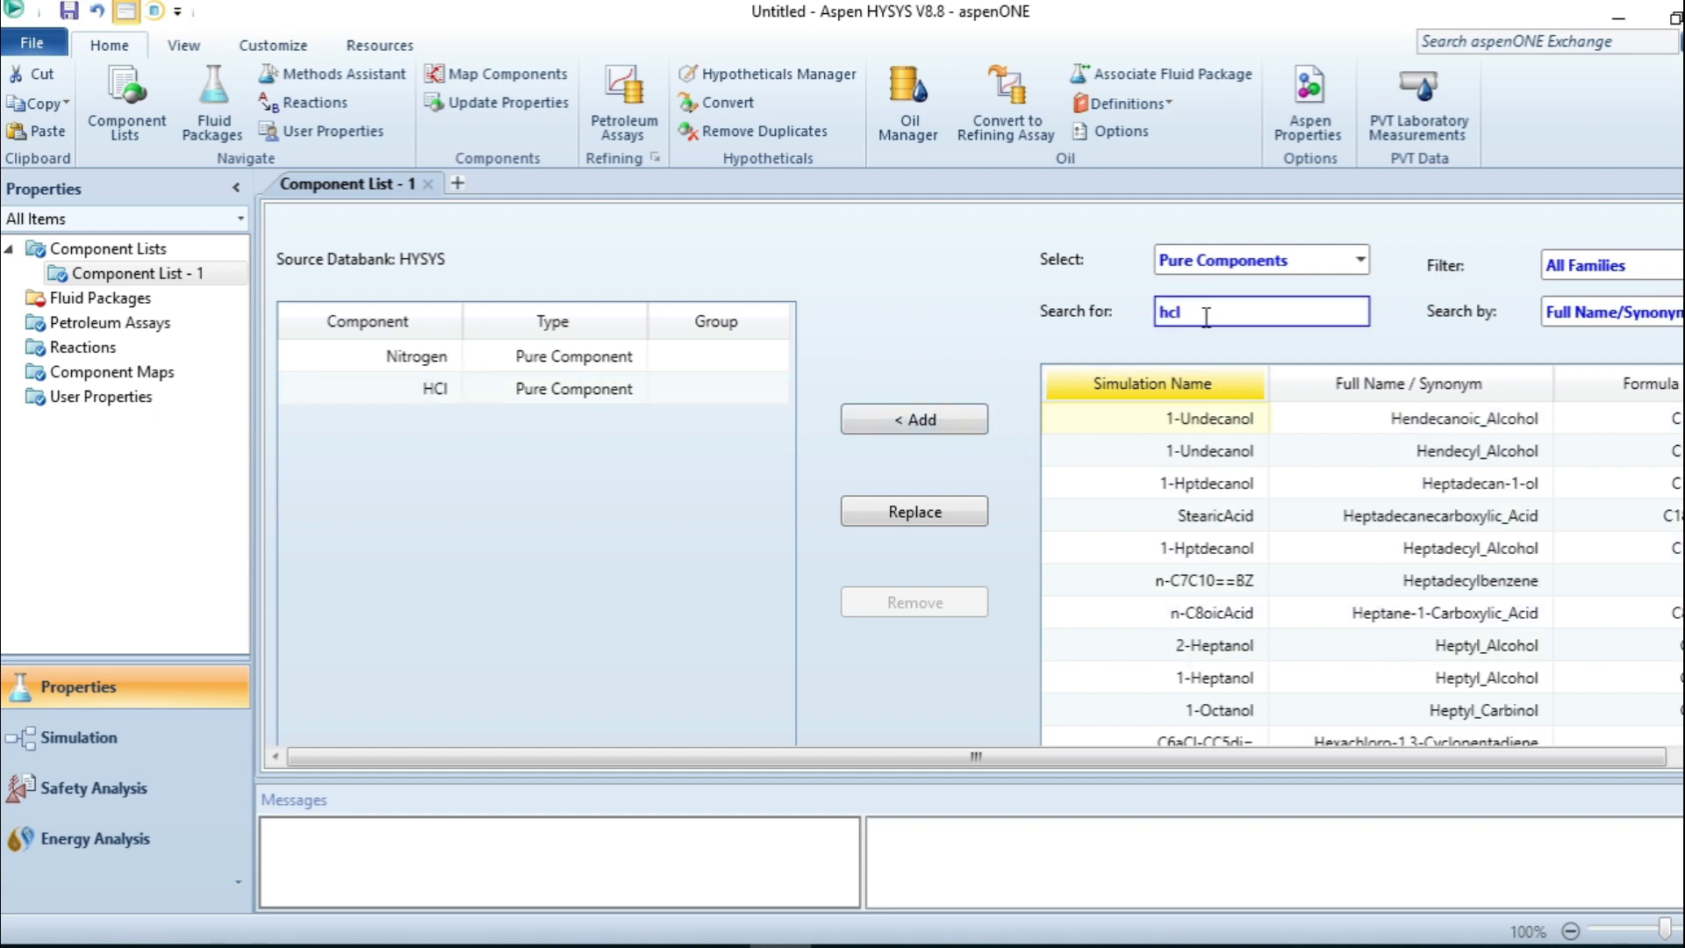
pyautogui.press('BackSpace')
pyautogui.press('BackSpace')
pyautogui.press('BackSpace')
pyautogui.write('ethy')
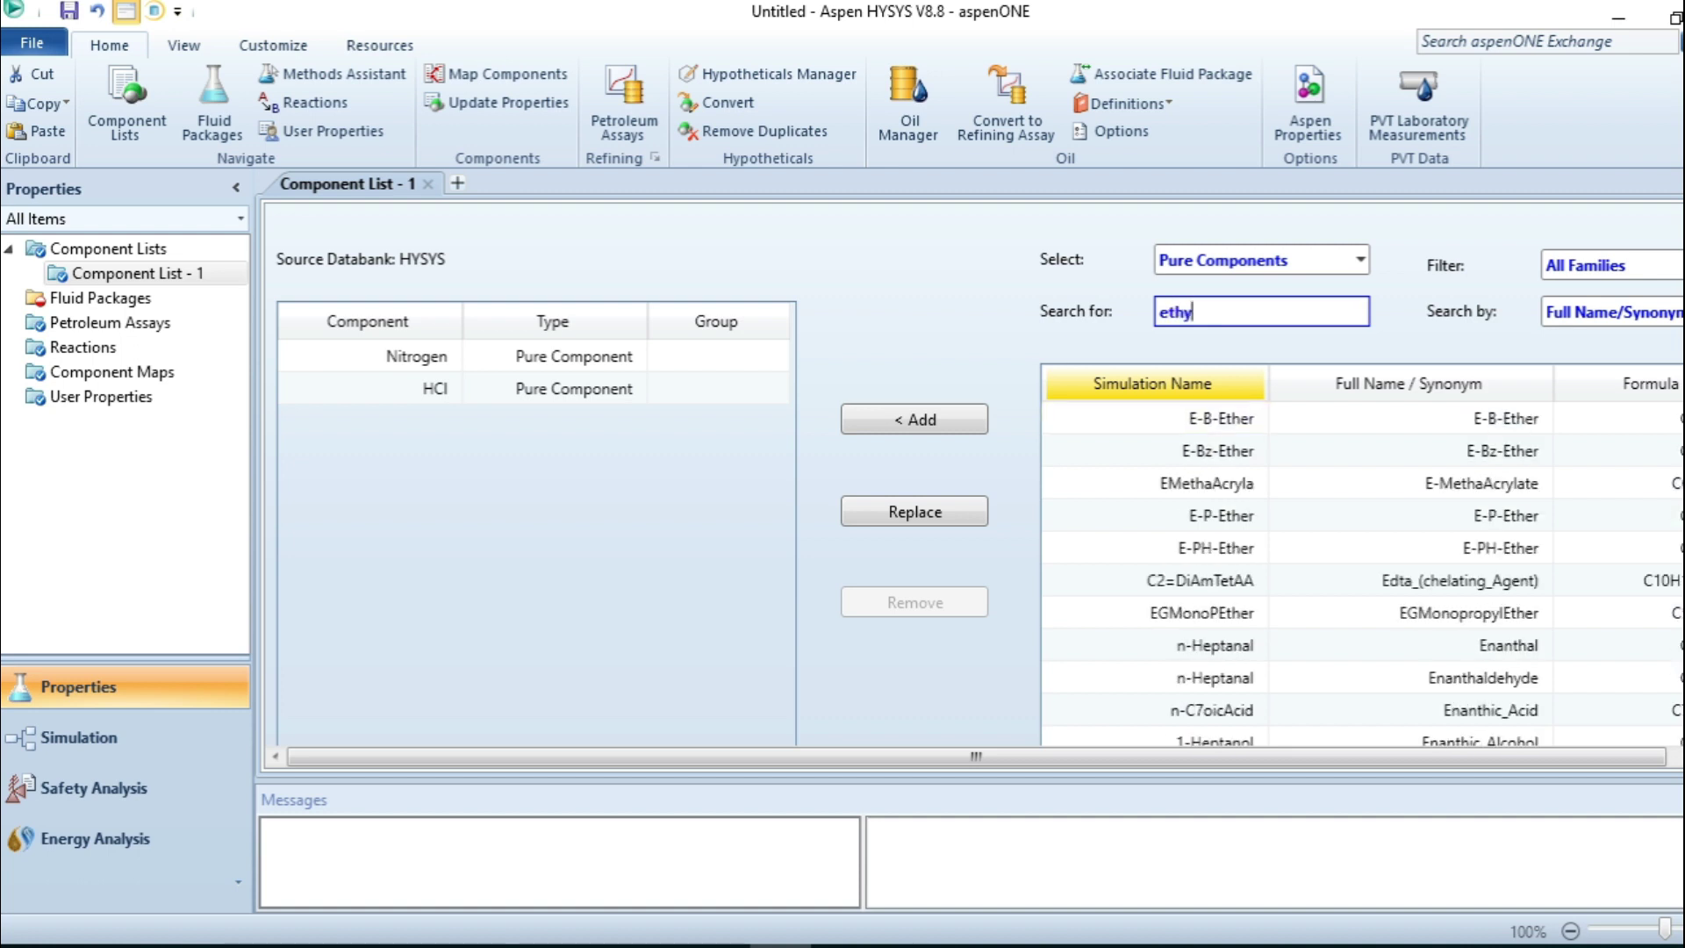
pyautogui.write('lene')
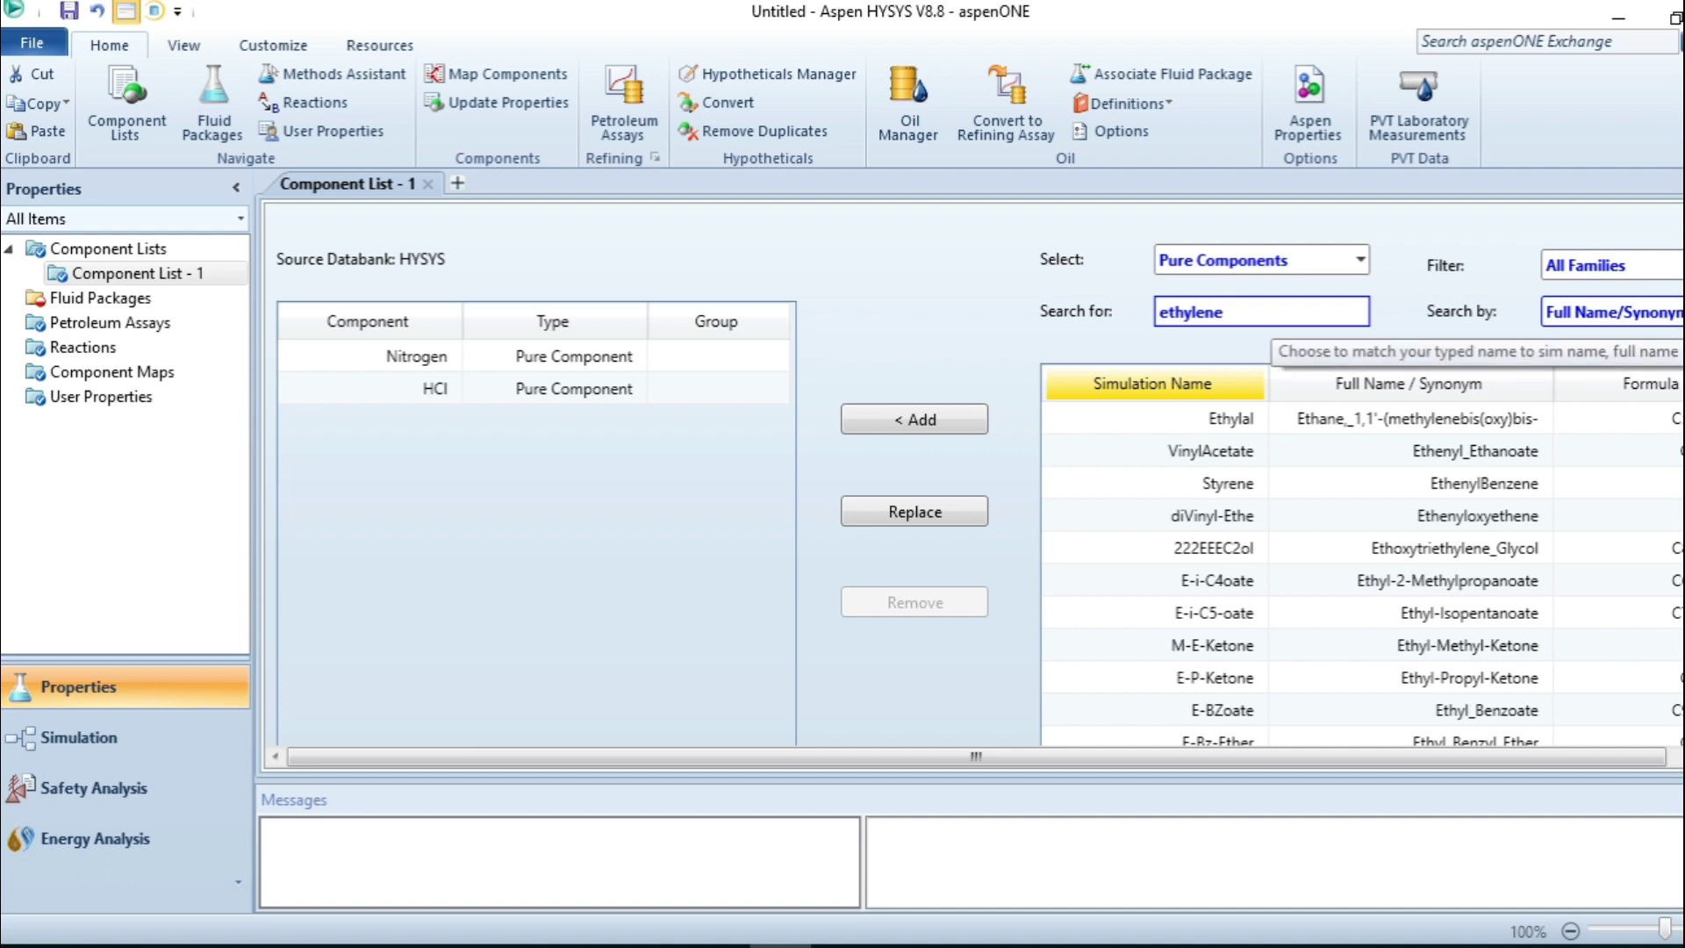
pyautogui.click(1657, 312)
pyautogui.click(1657, 312)
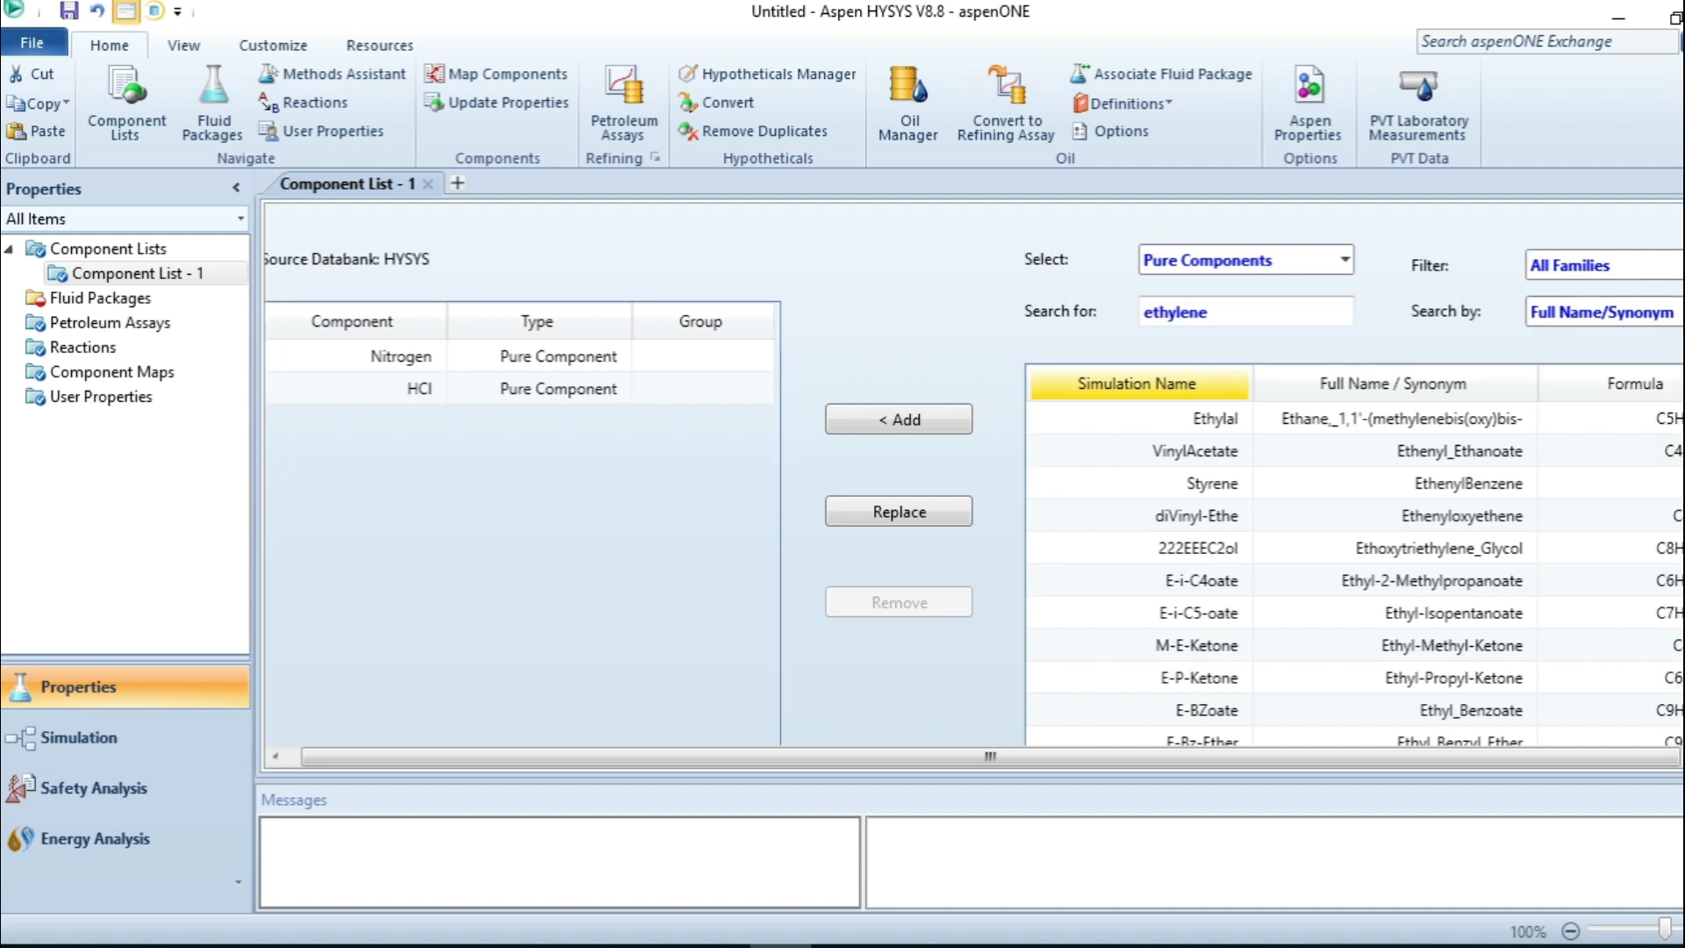
pyautogui.click(1657, 312)
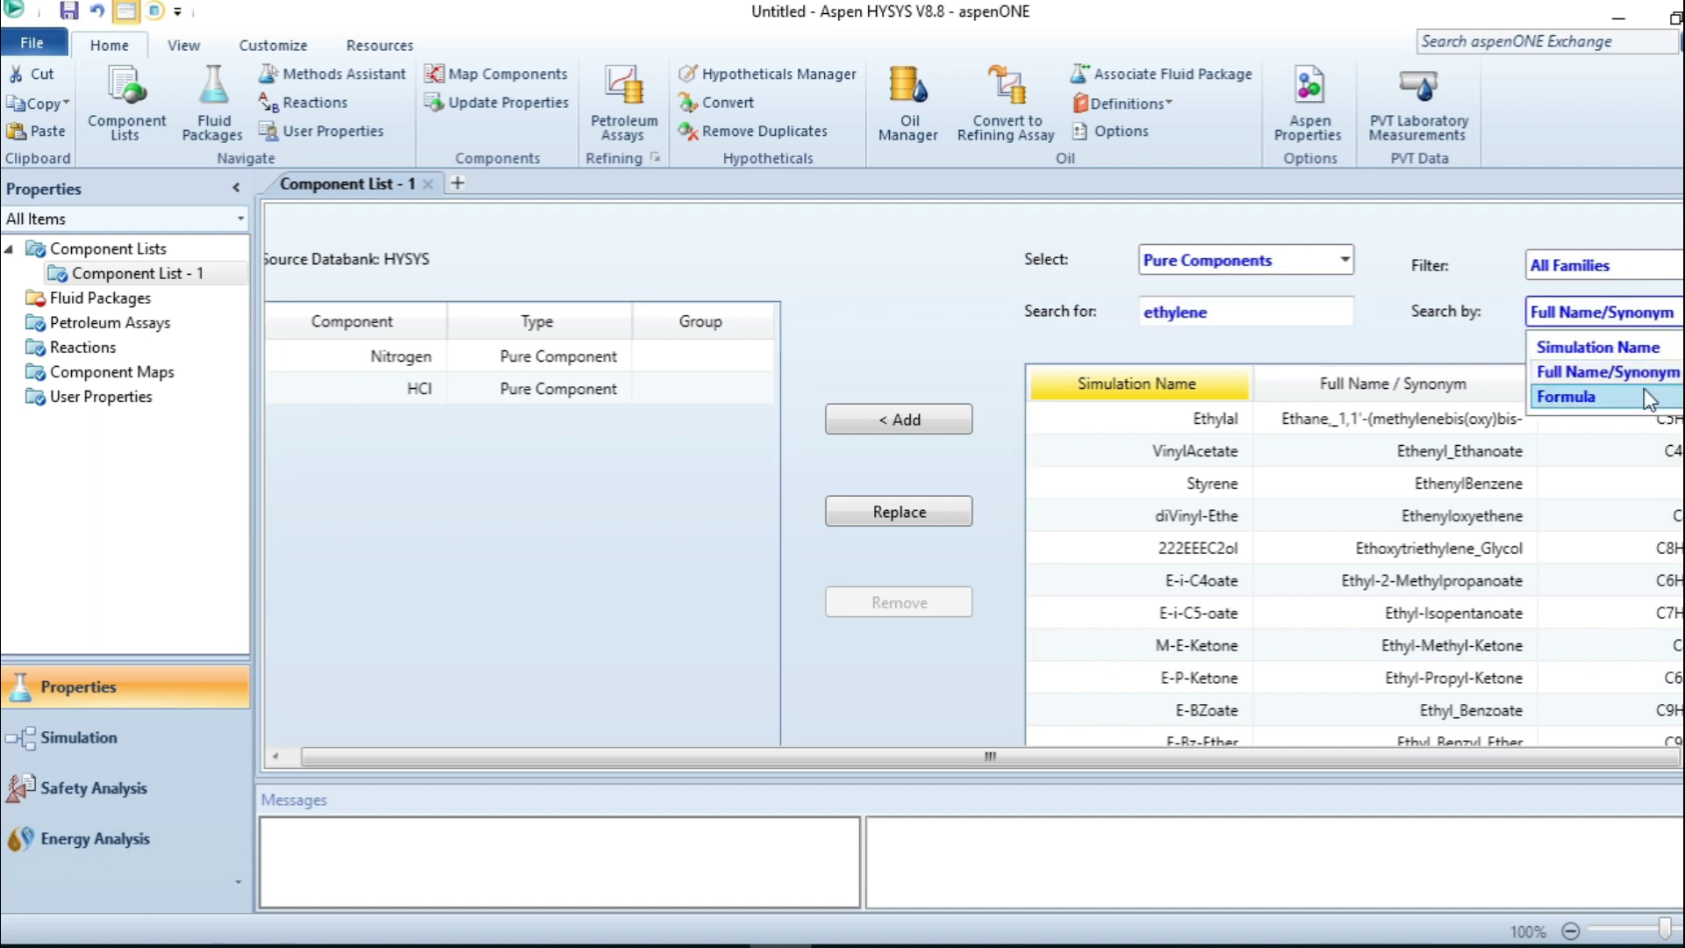
pyautogui.click(1565, 397)
pyautogui.doubleClick(1243, 303)
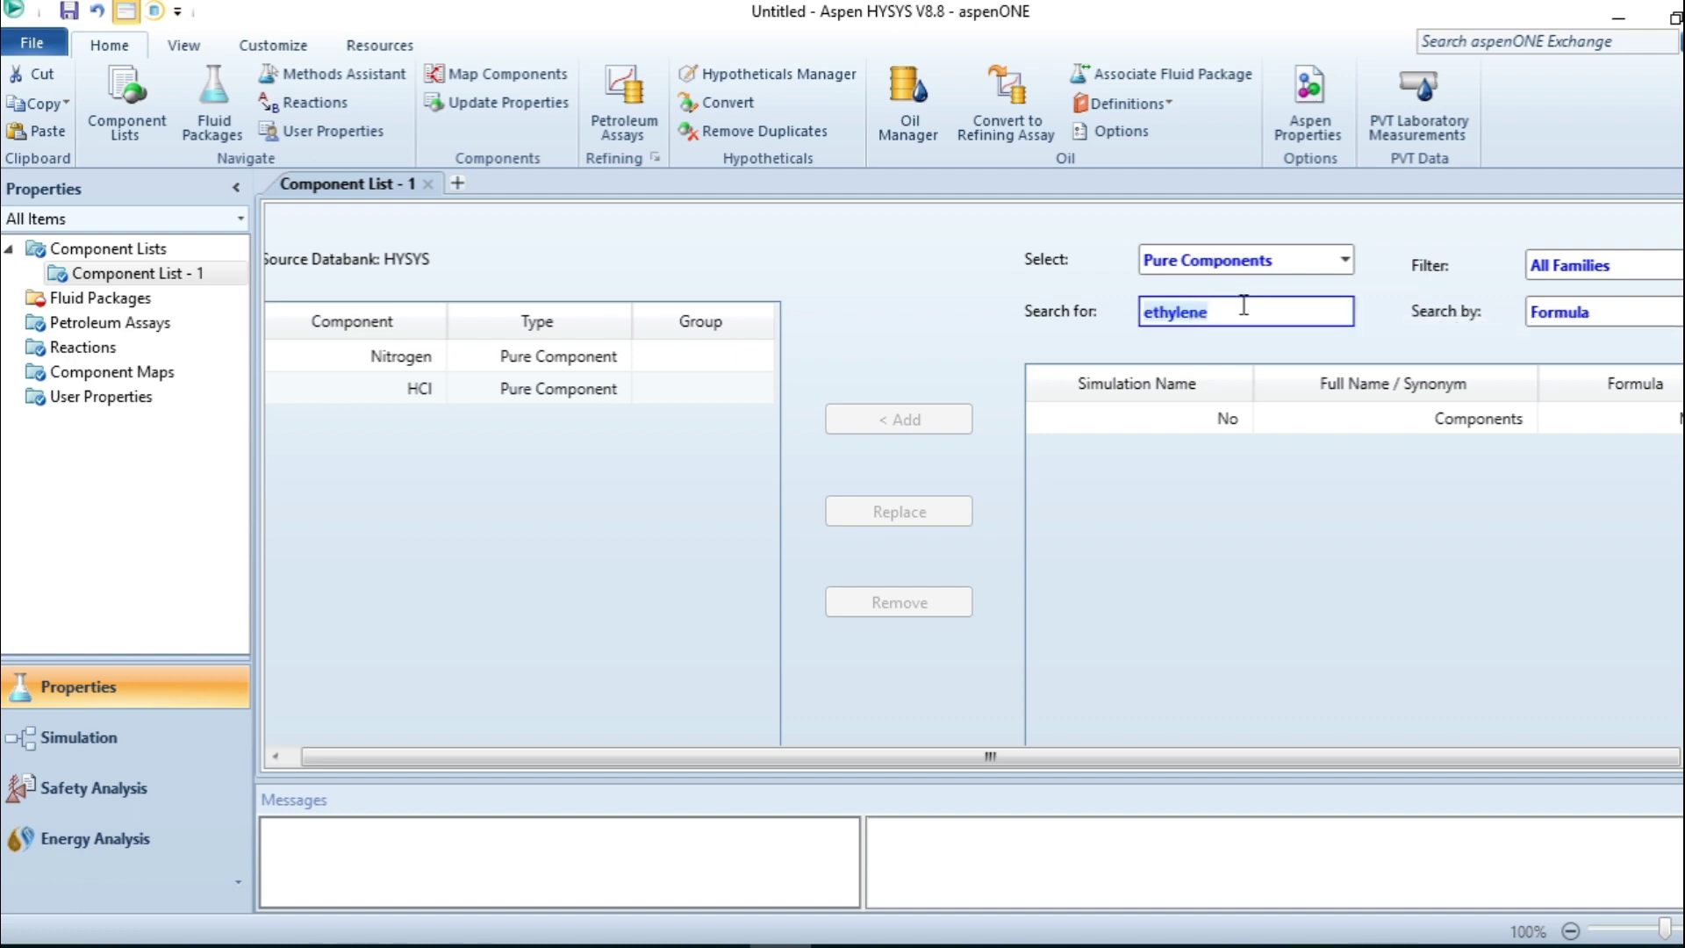
pyautogui.press('BackSpace')
pyautogui.write('c')
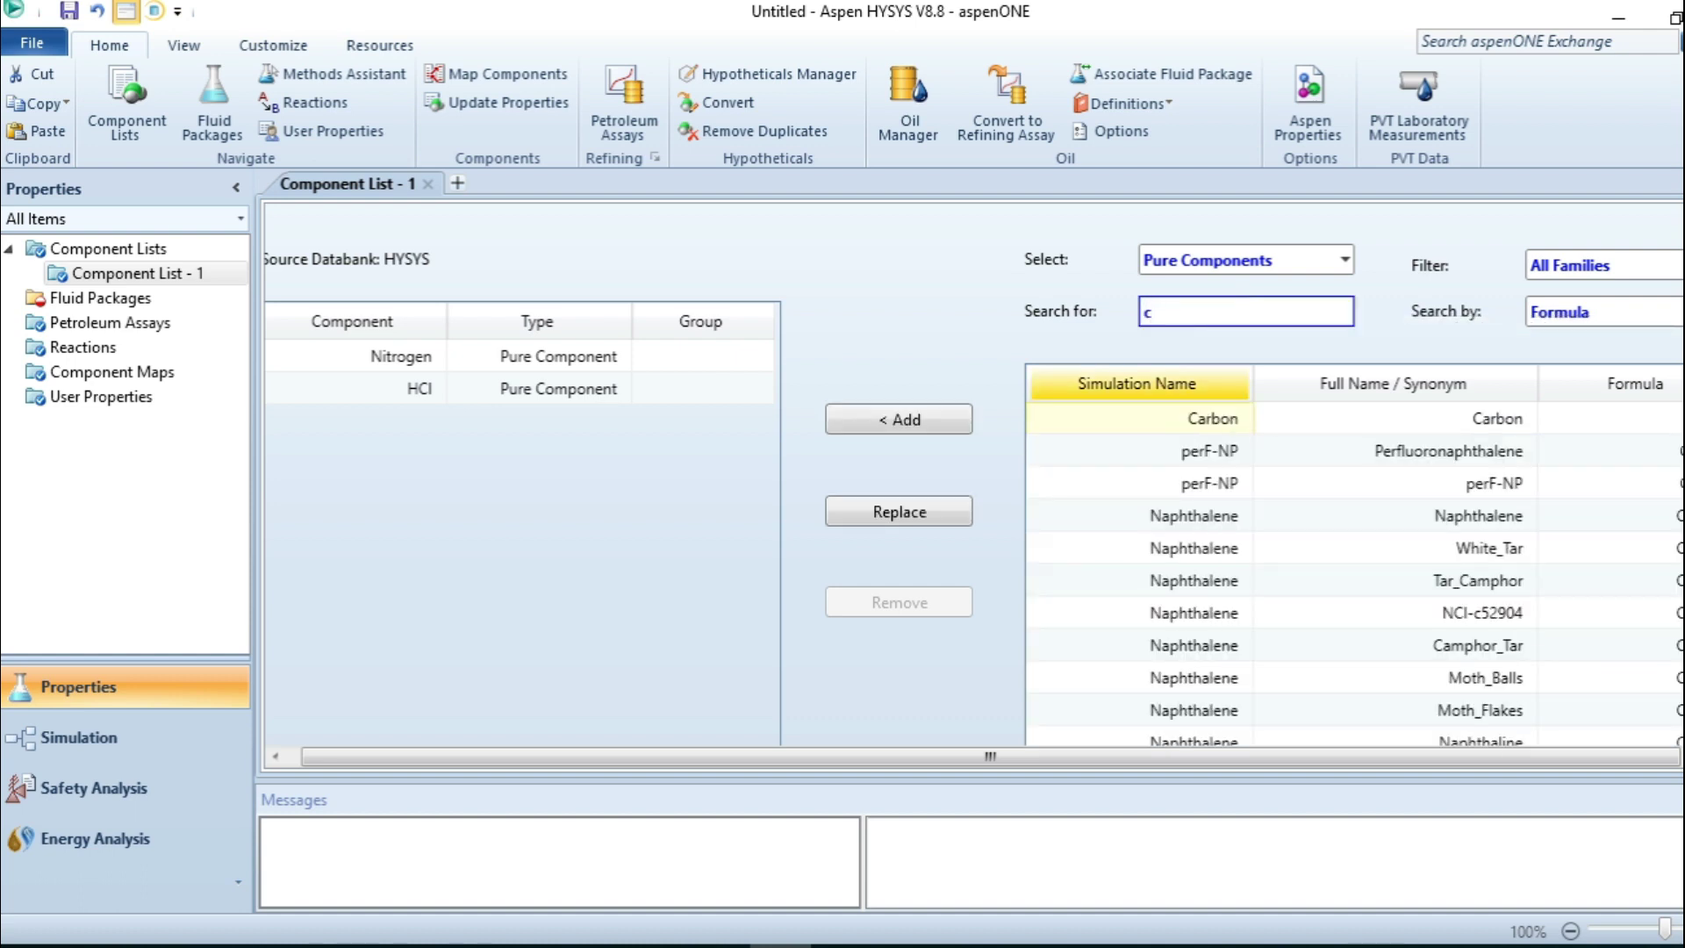
pyautogui.write('2h')
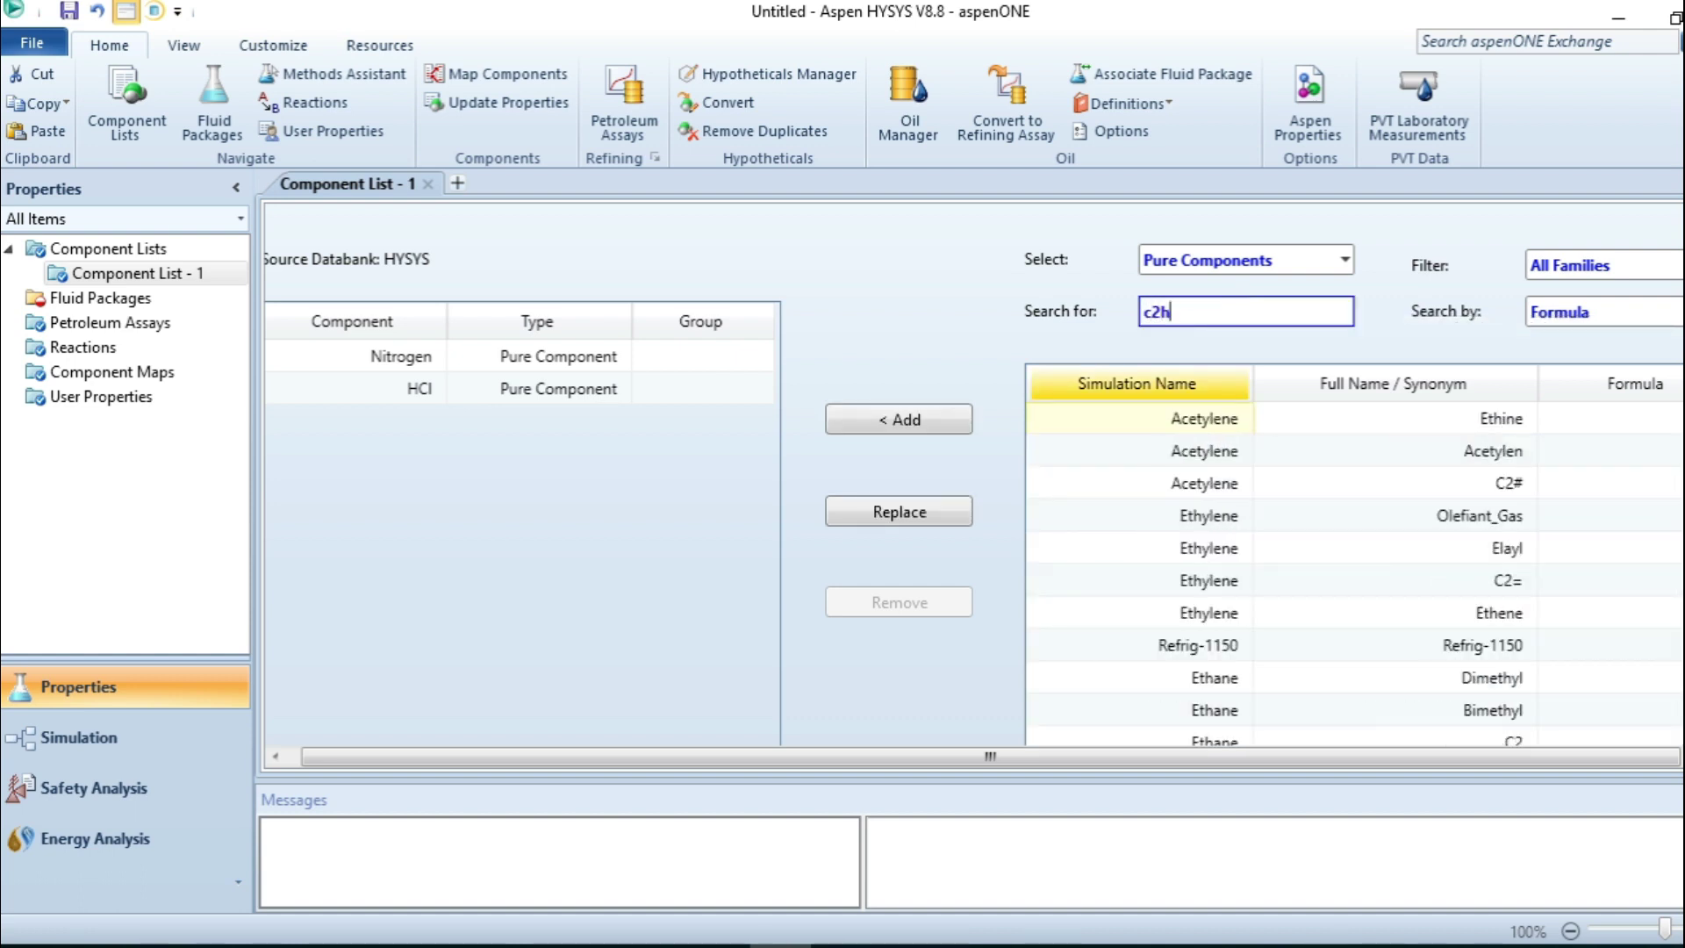
pyautogui.write('4')
pyautogui.click(1428, 416)
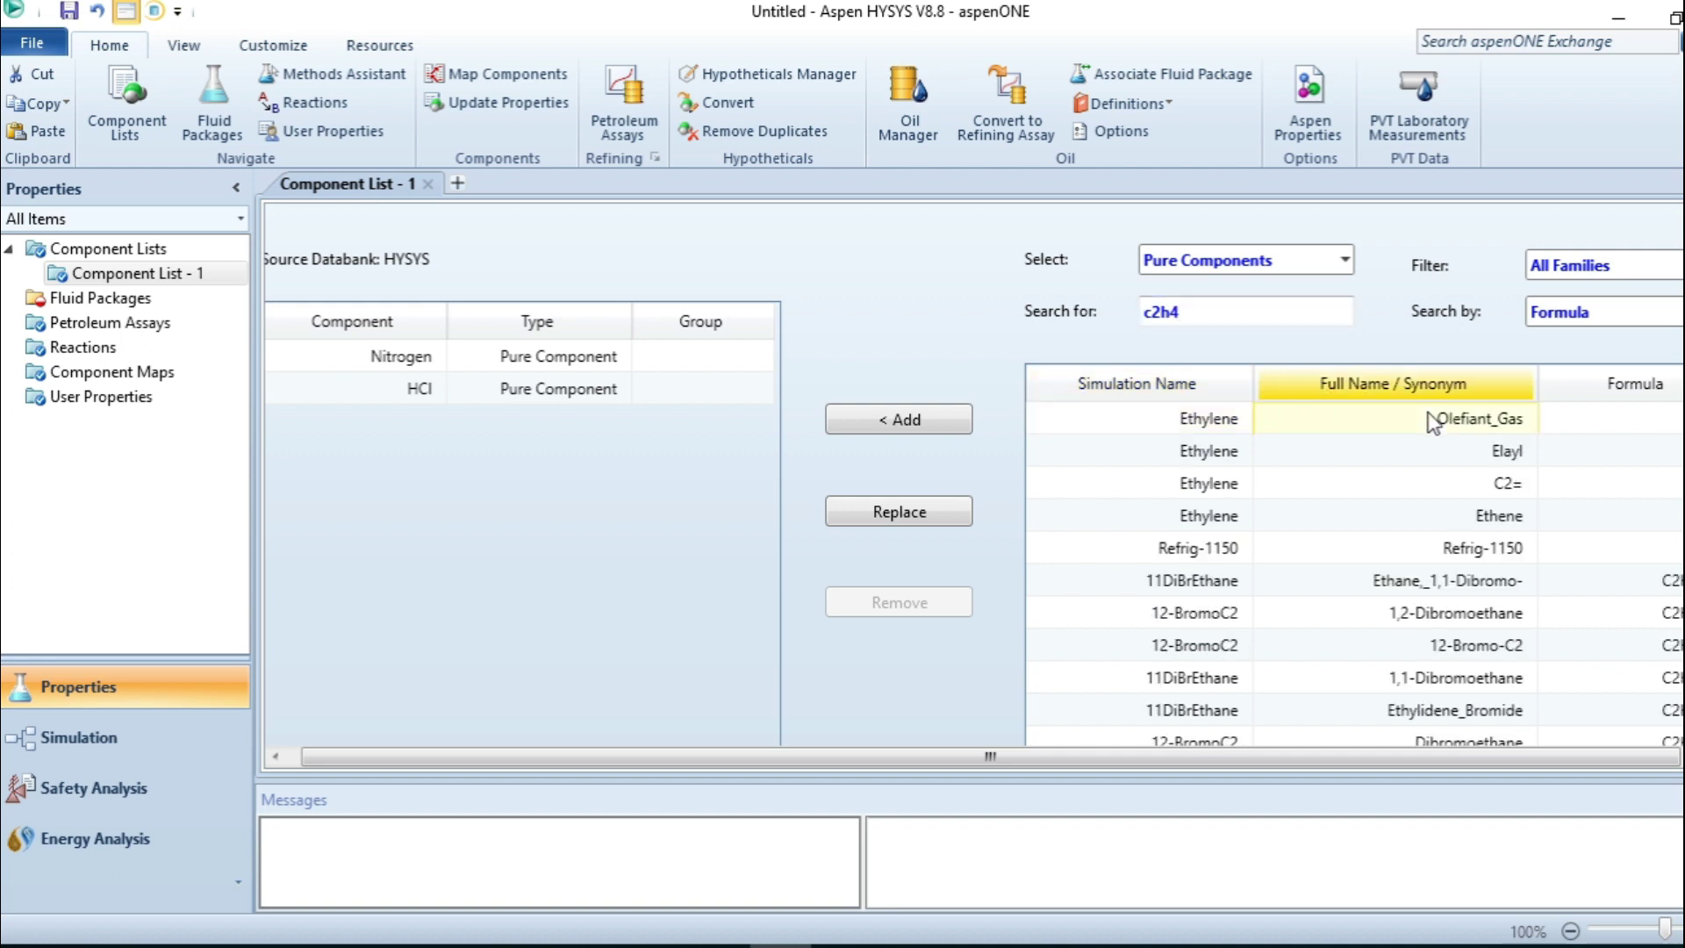
pyautogui.doubleClick(1432, 420)
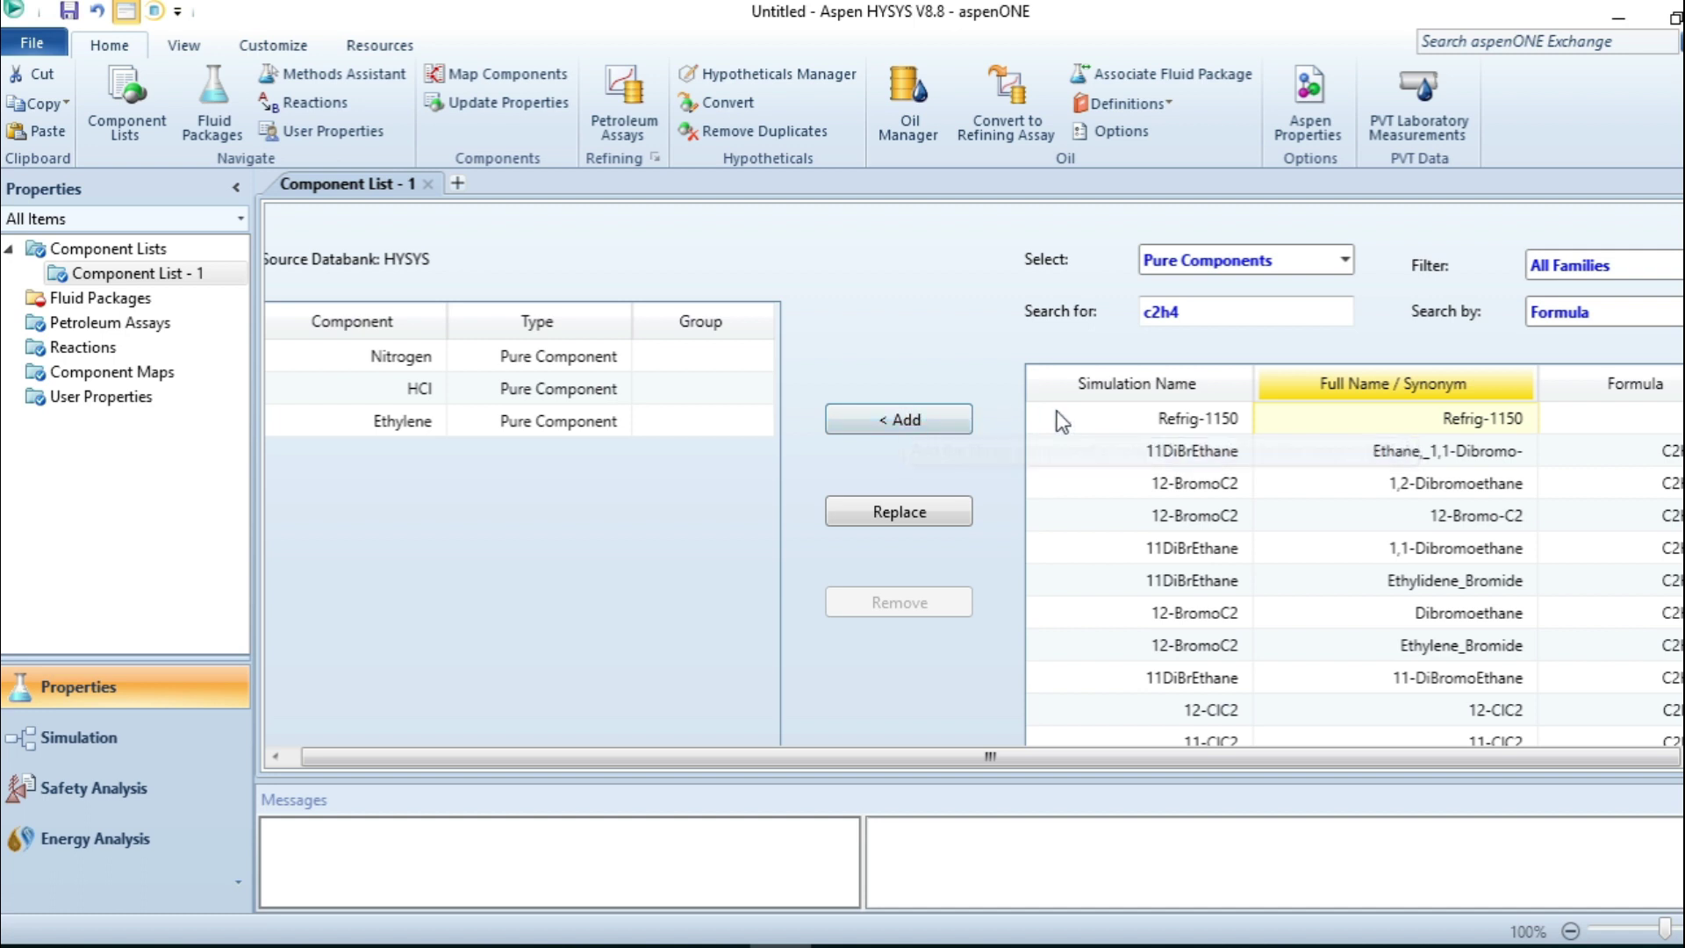
# Step: Add 12-ClC2 (ethylene chloride) to the component list
pyautogui.click(1208, 312)
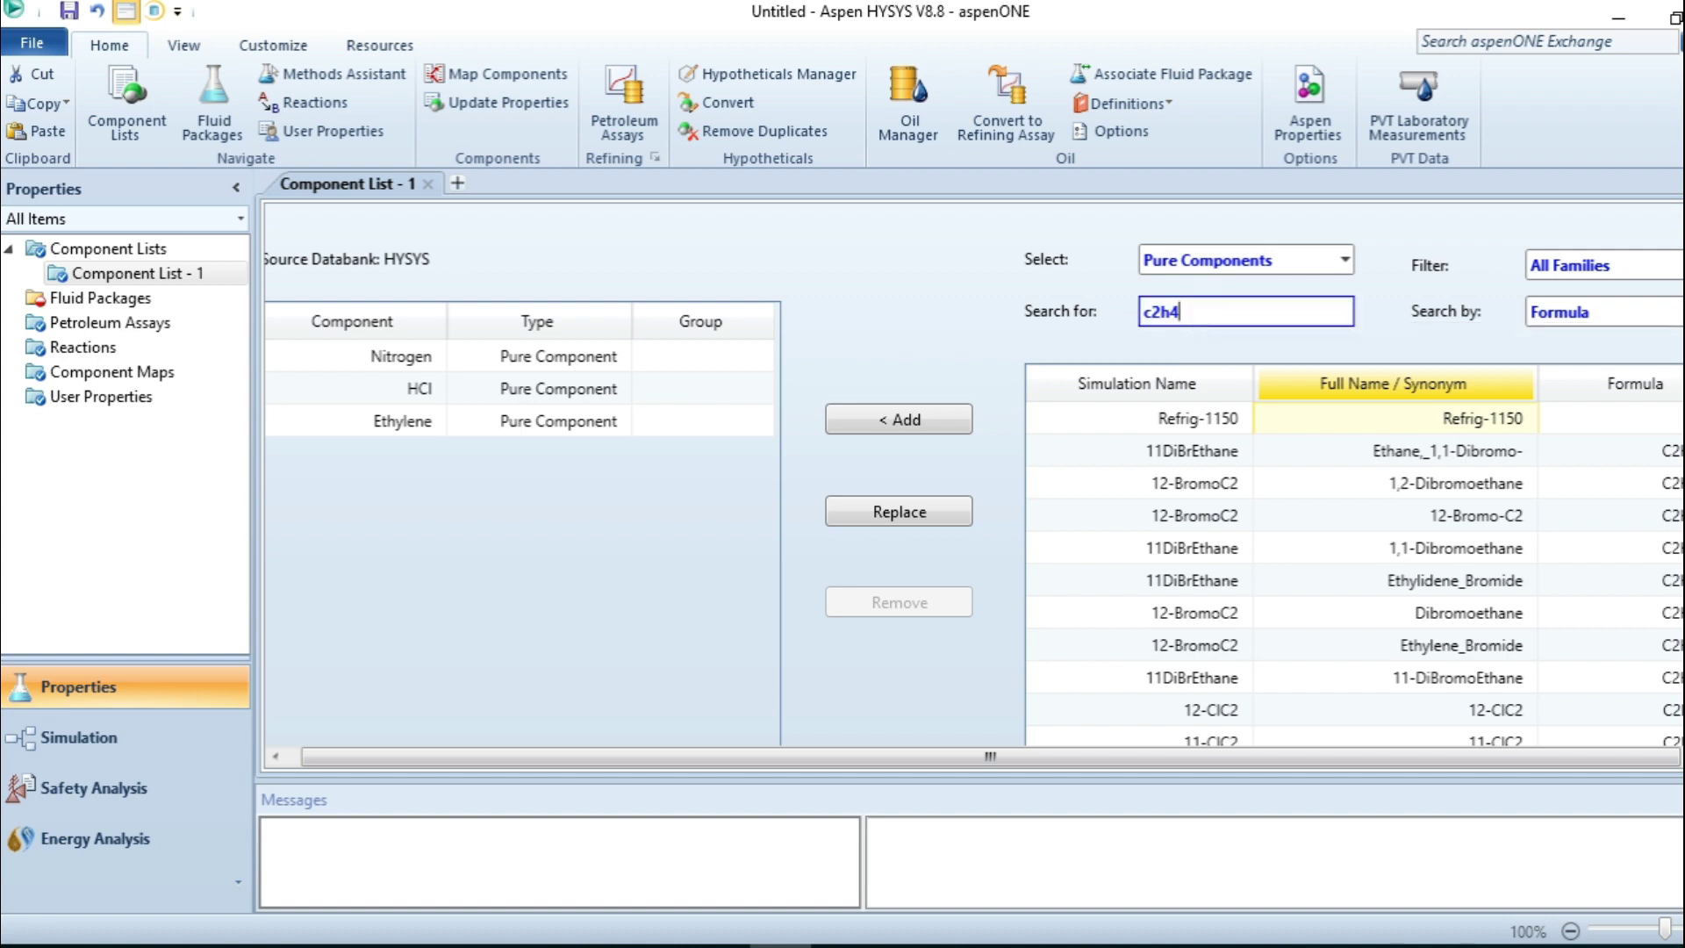
pyautogui.write('cl')
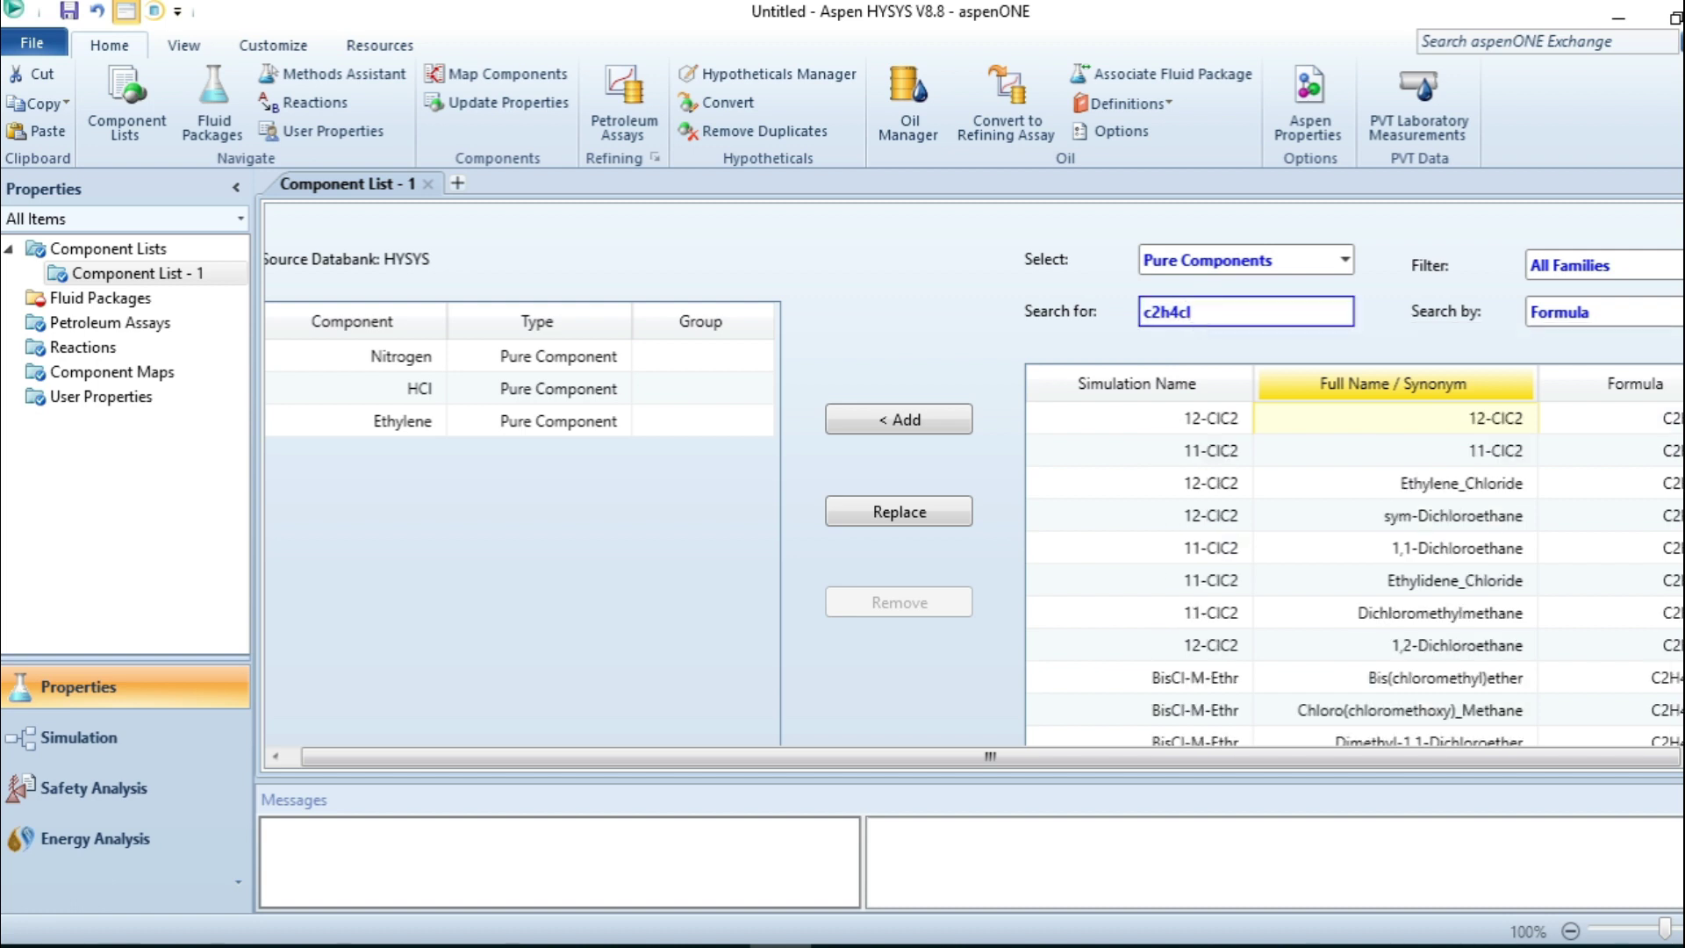
pyautogui.click(1428, 485)
pyautogui.click(899, 419)
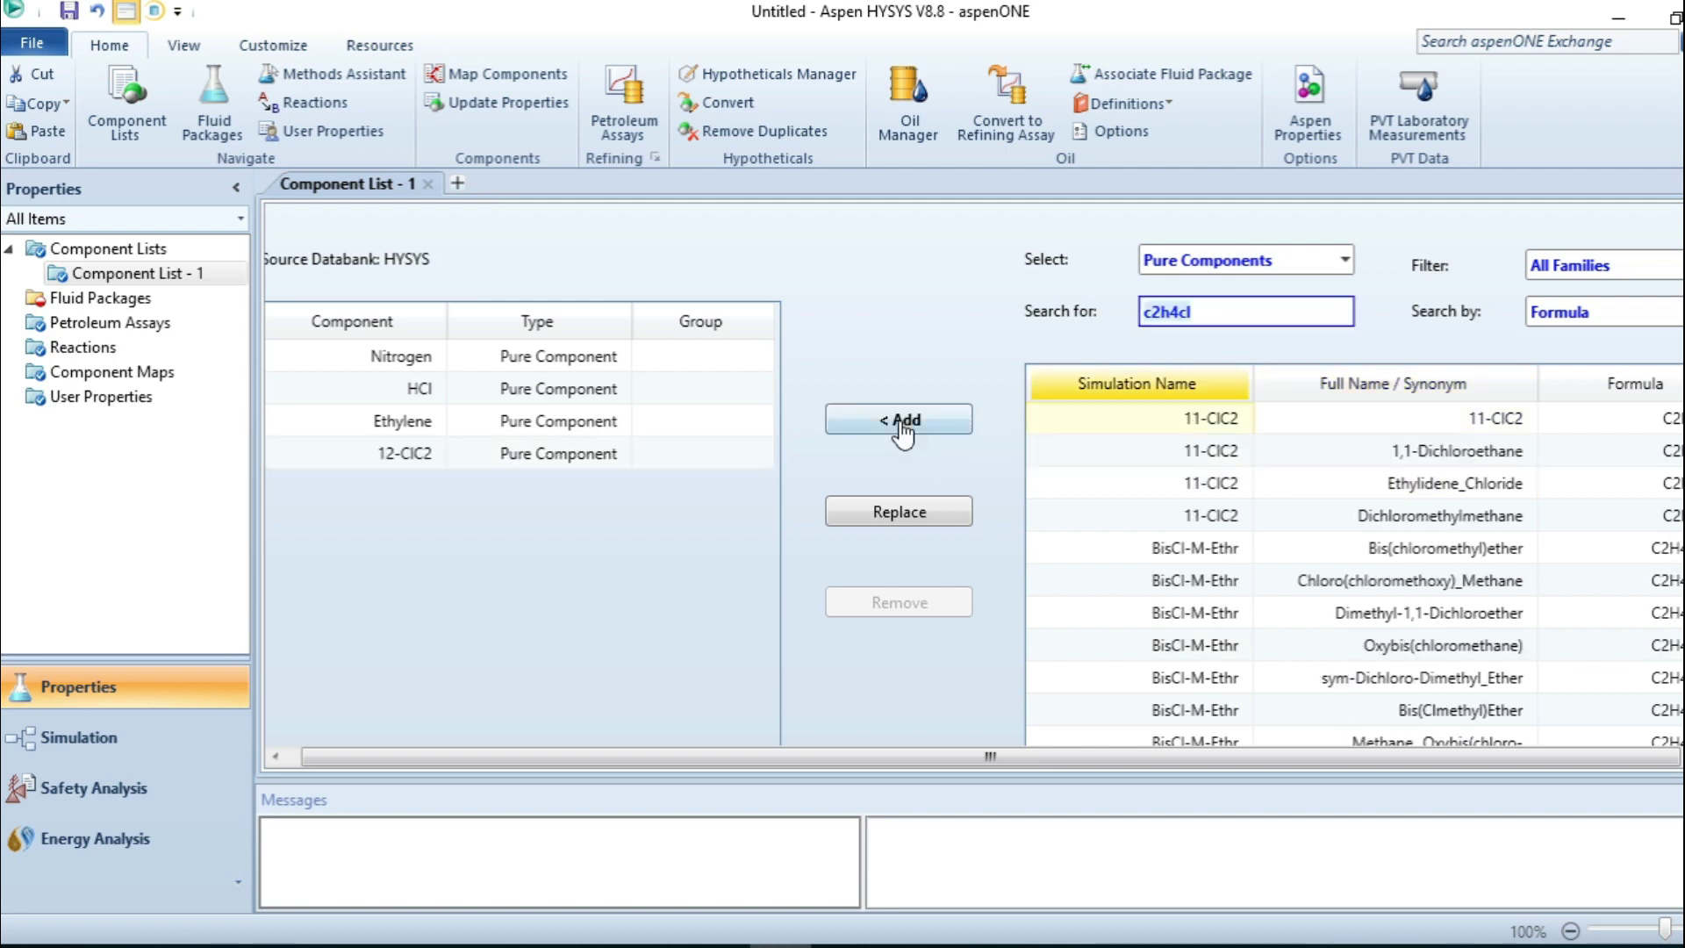
pyautogui.click(123, 304)
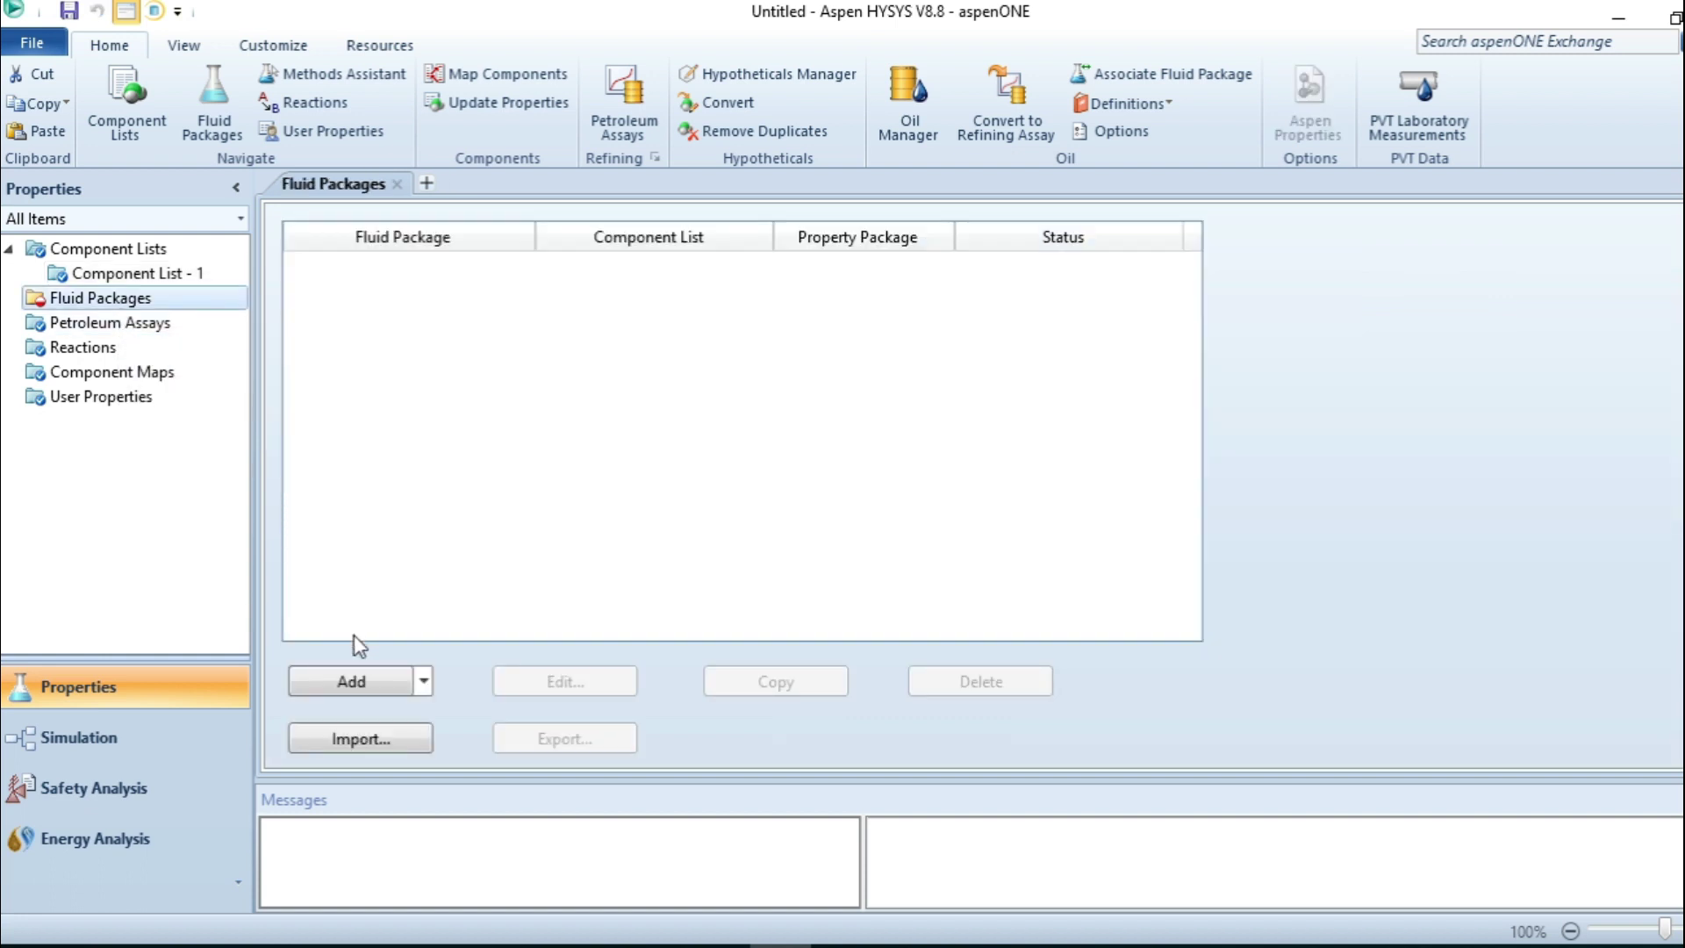
# Step: Add fluid package Basis-1 using the Peng-Robinson property package
pyautogui.click(359, 681)
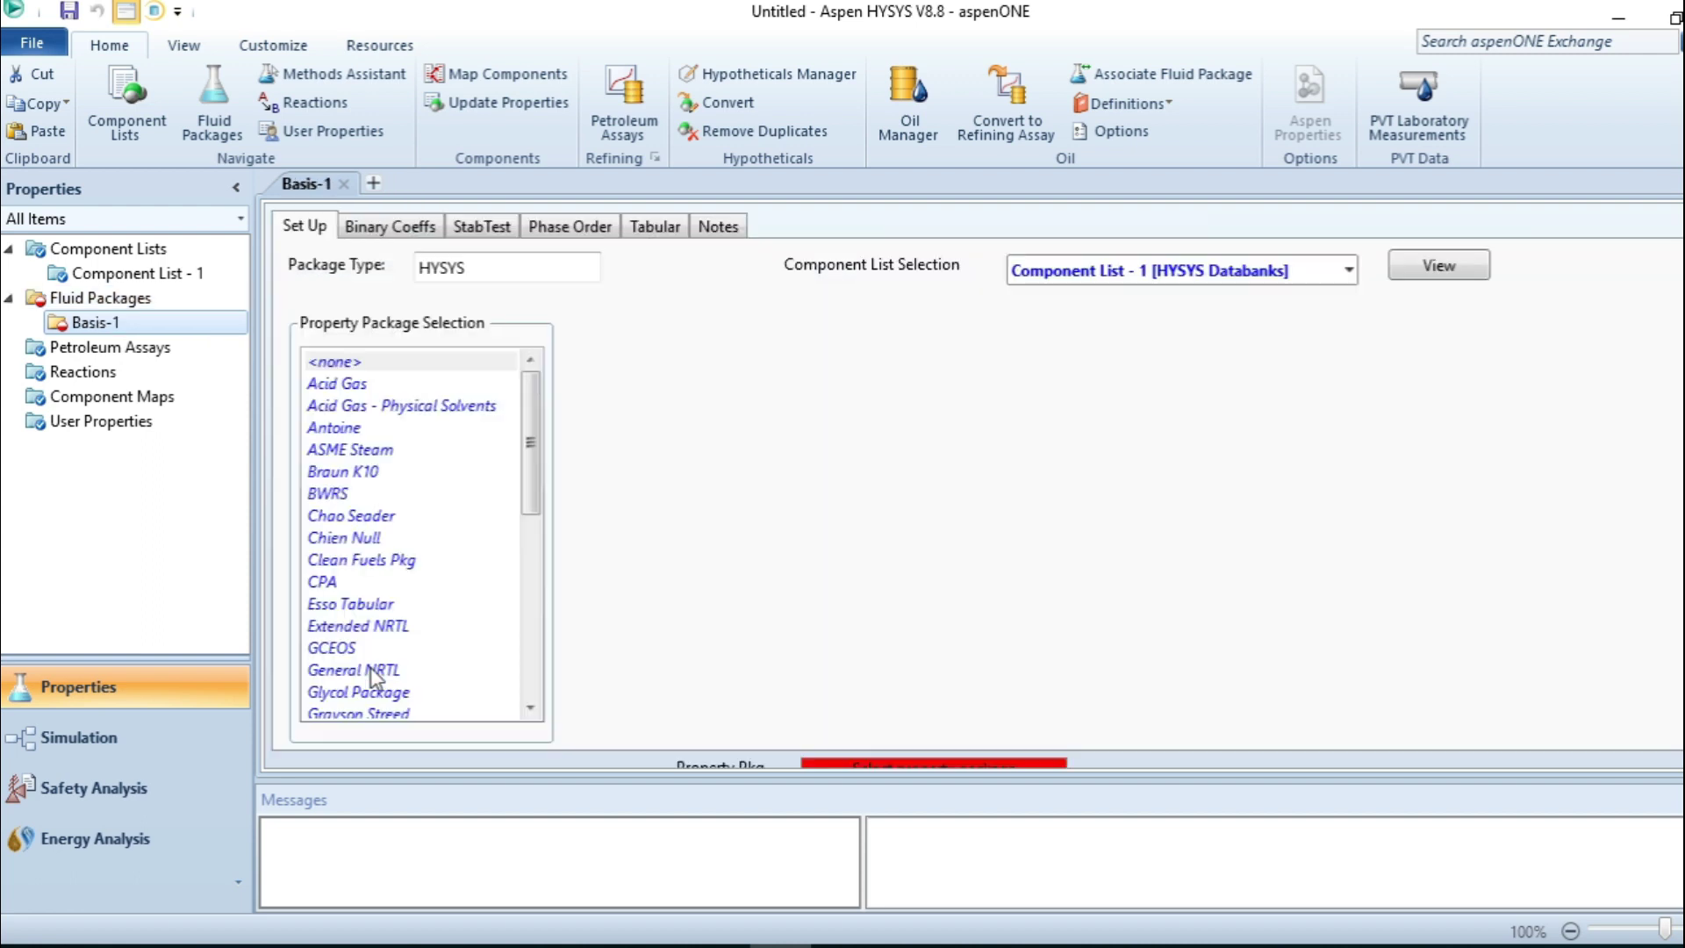
pyautogui.click(530, 556)
pyautogui.click(393, 542)
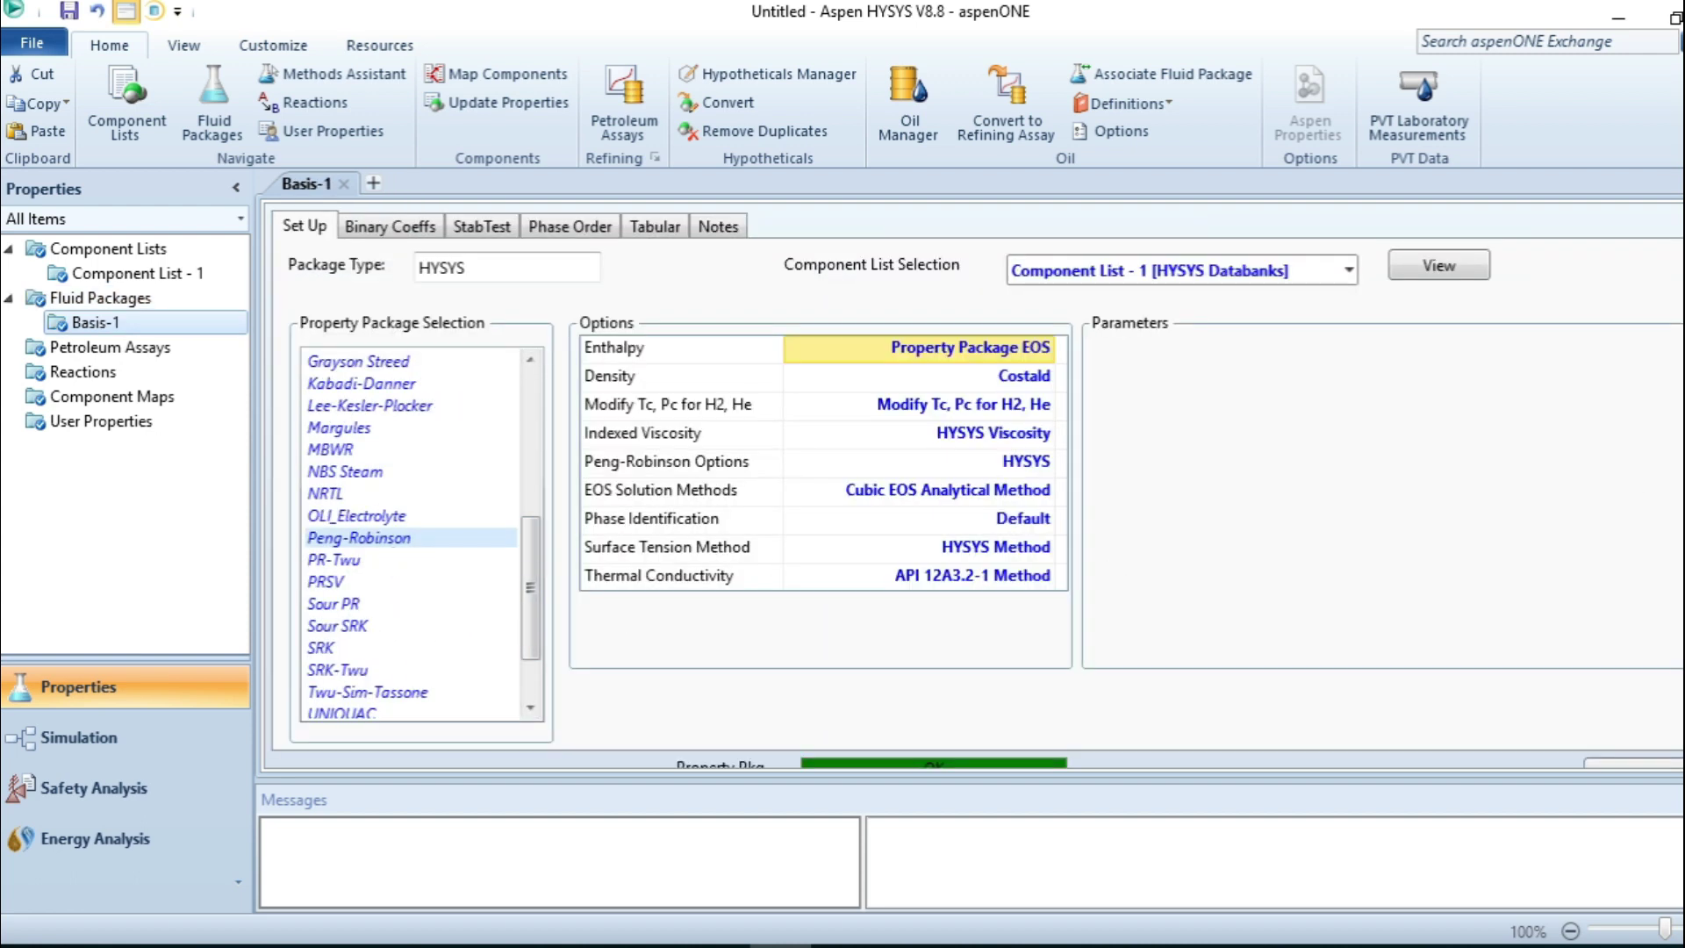
pyautogui.scroll(-1, 977, 485)
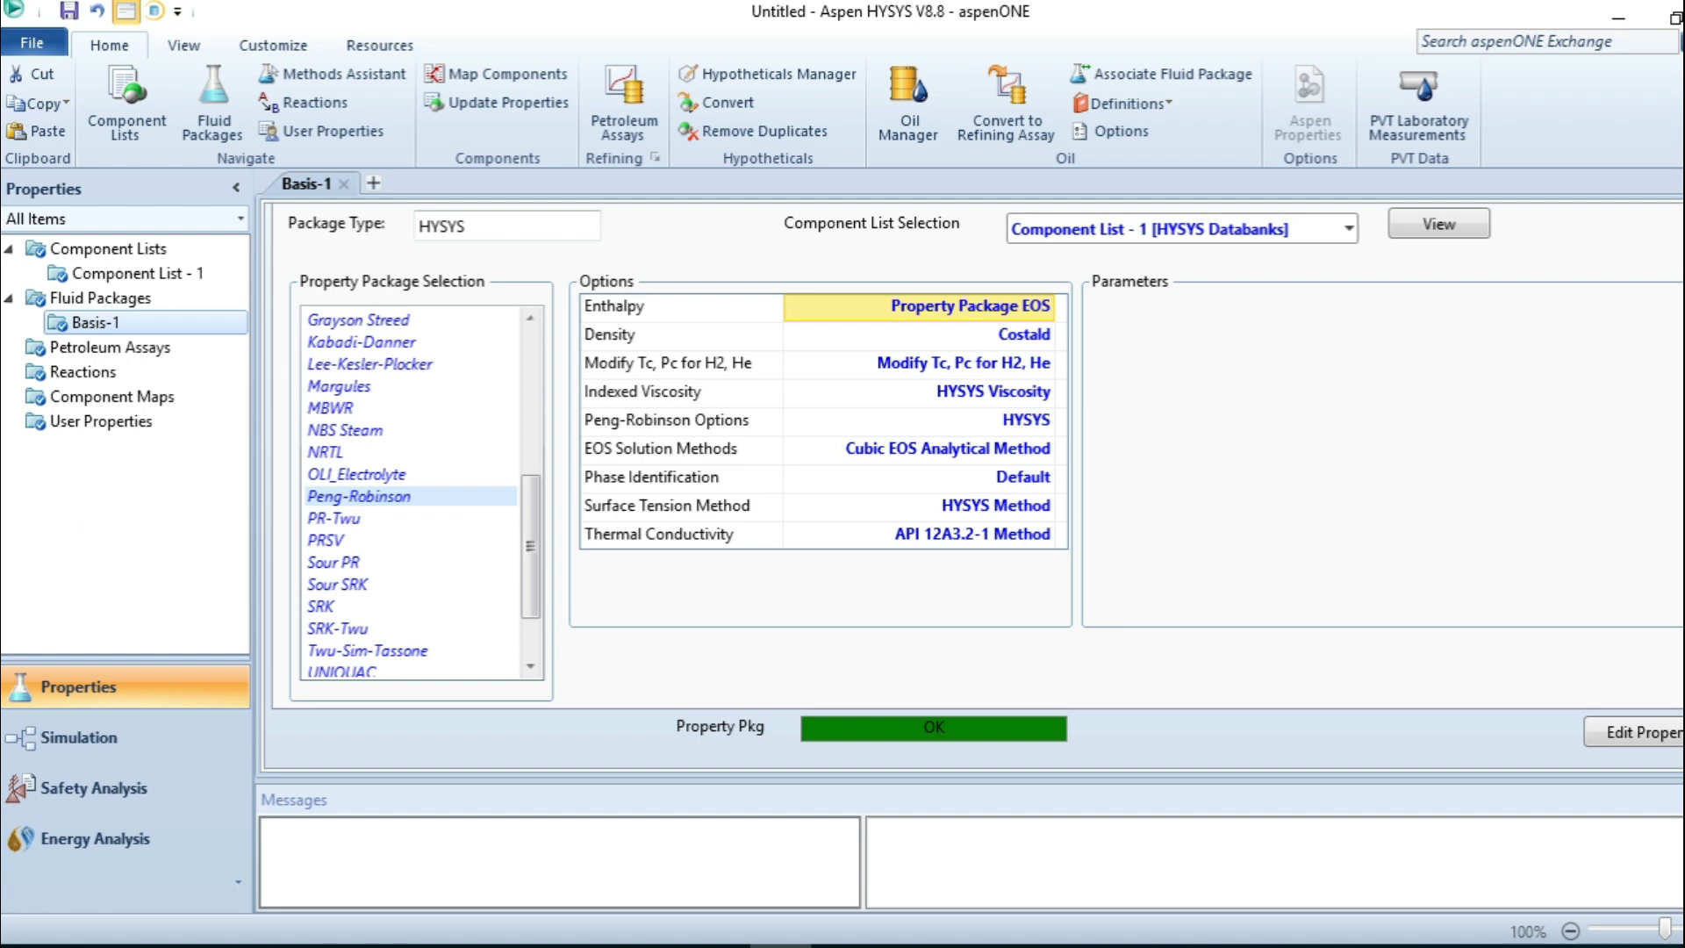
pyautogui.click(83, 371)
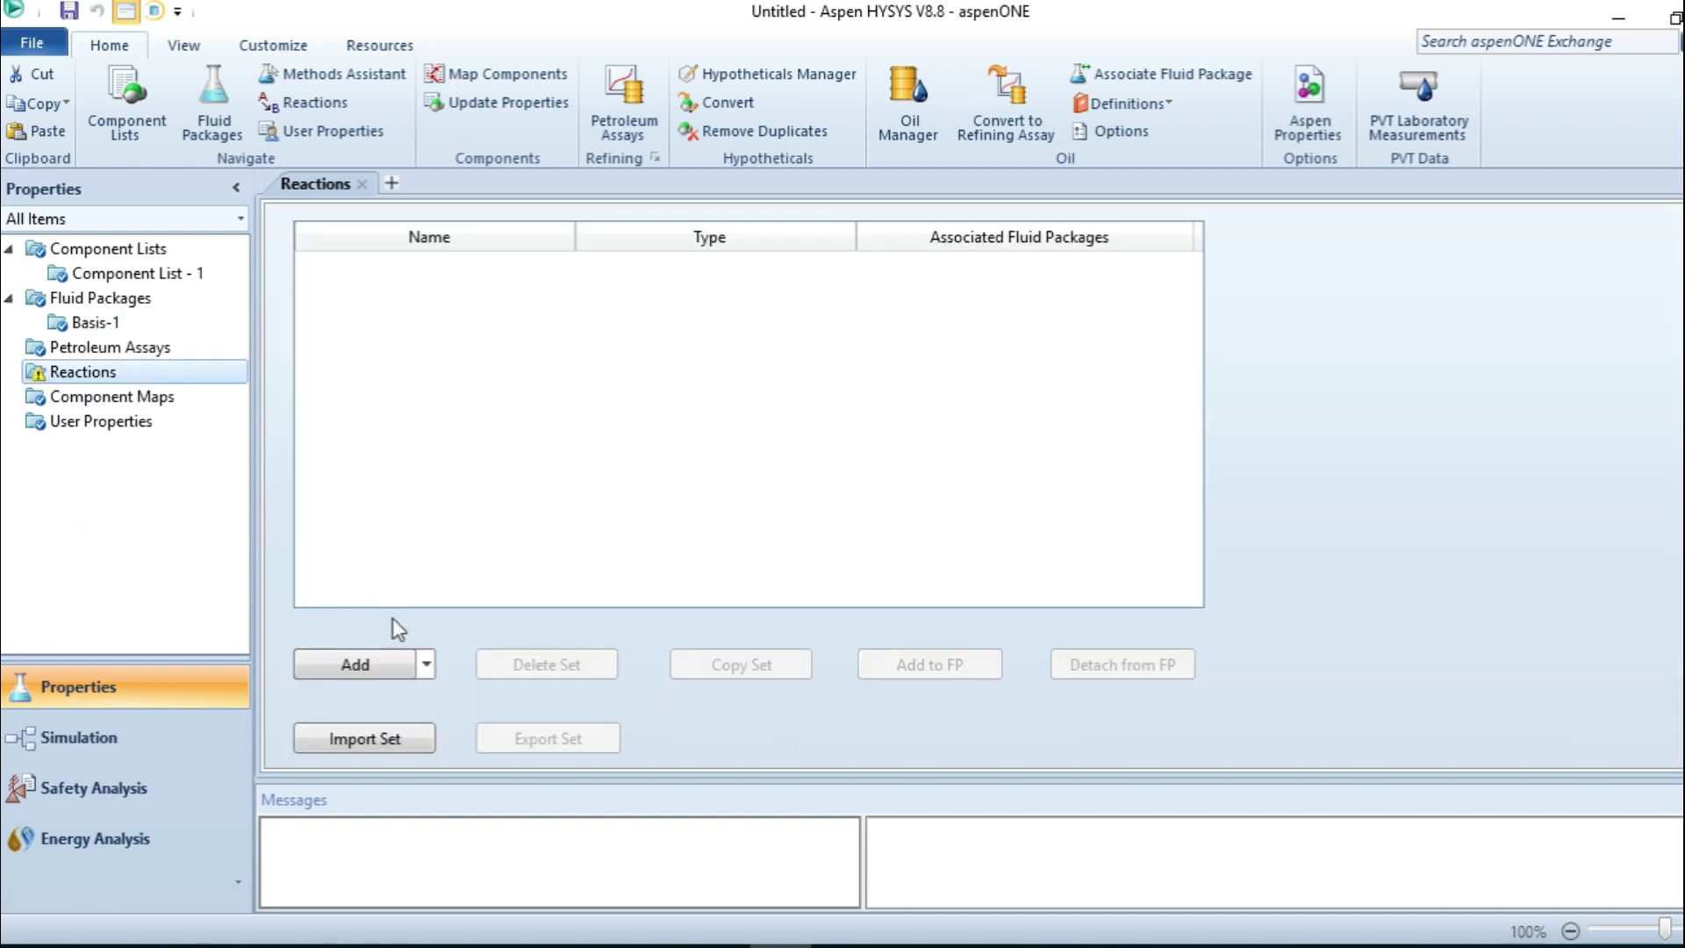
# Step: Create reaction set Set-1 with a conversion reaction Rxn-1 and open Rxn-1
pyautogui.click(395, 669)
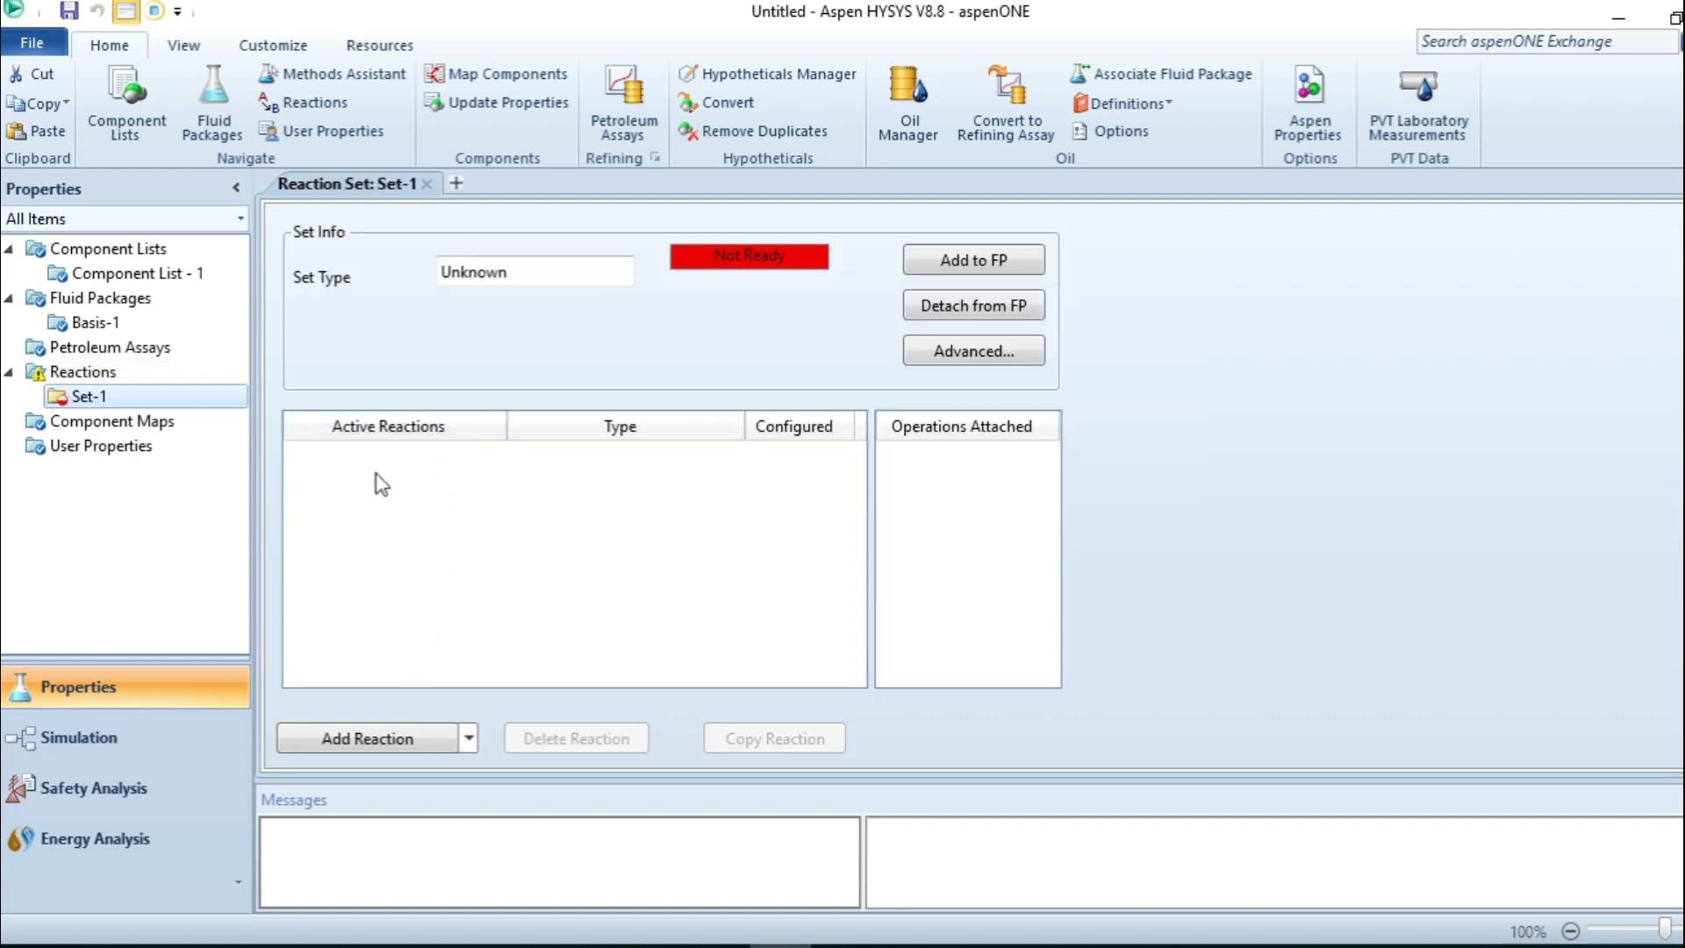
pyautogui.click(444, 739)
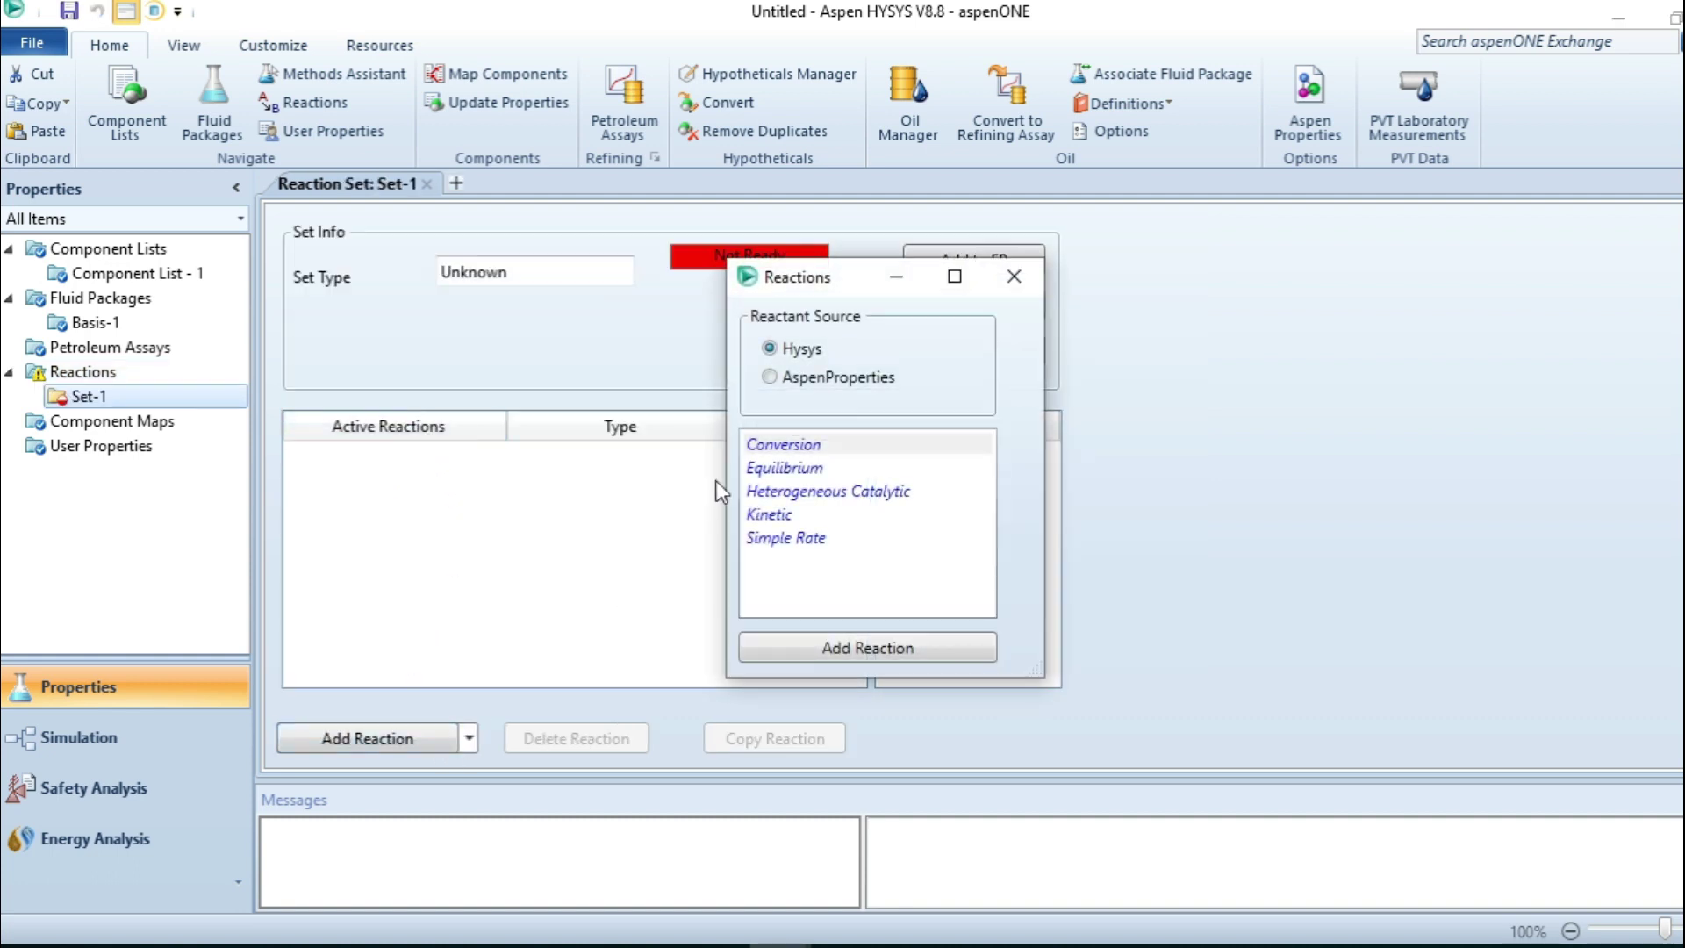
pyautogui.click(758, 451)
pyautogui.click(825, 645)
pyautogui.click(1014, 275)
pyautogui.doubleClick(360, 451)
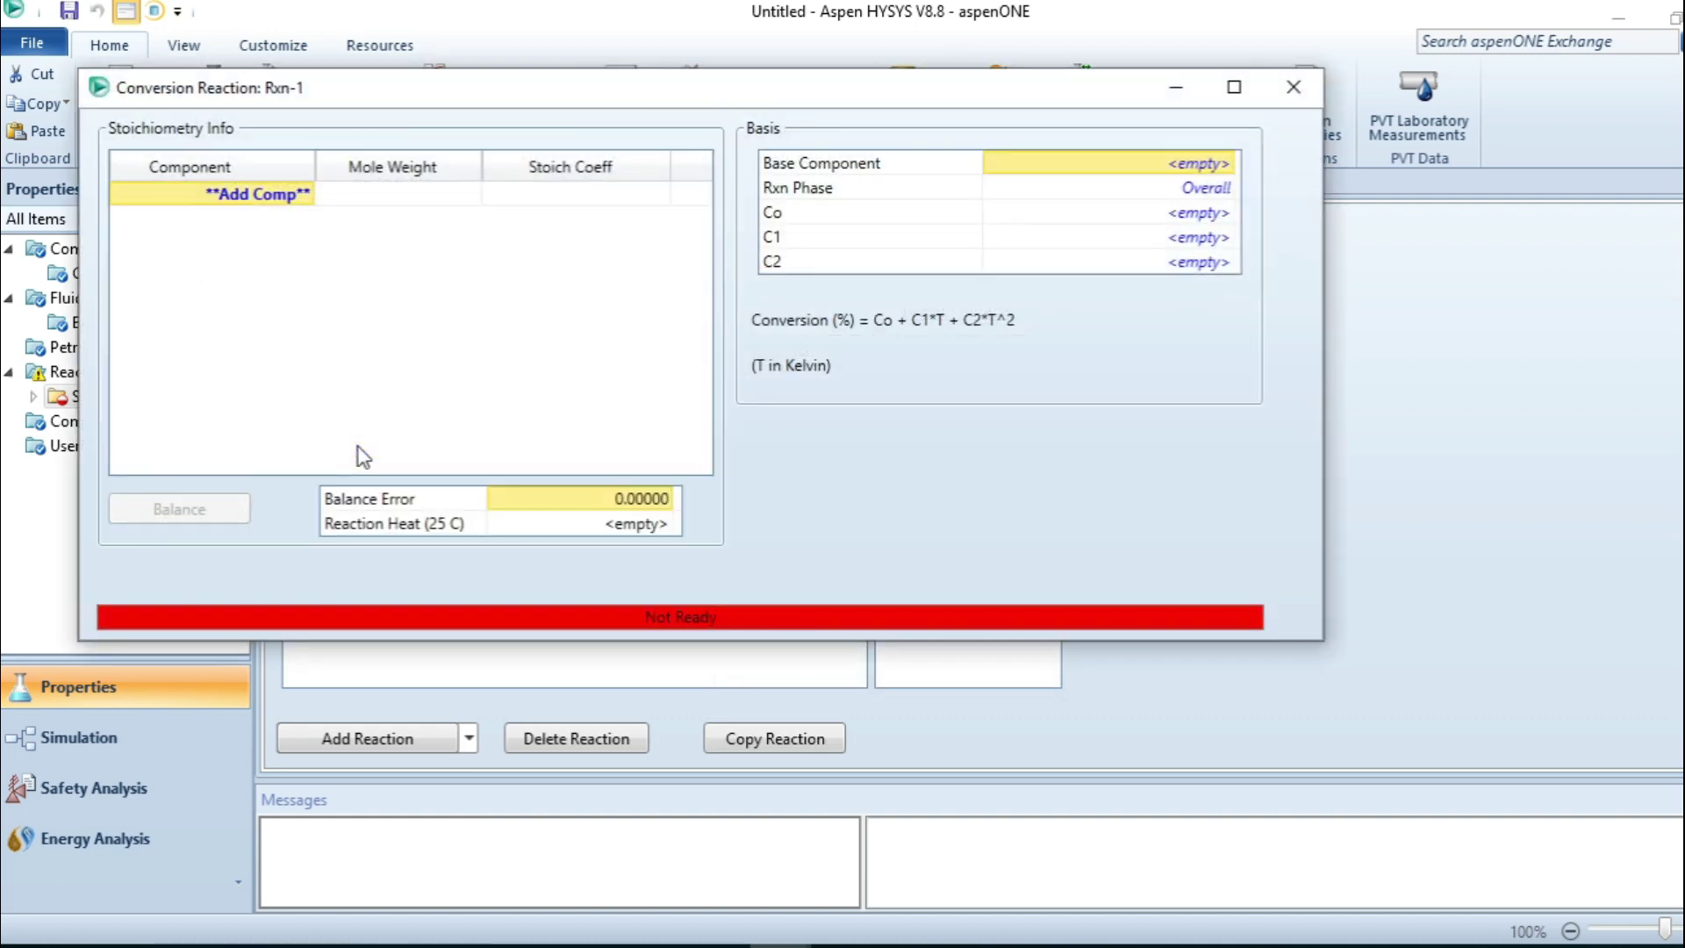
# Step: Add HCl and Ethylene as components of Rxn-1
pyautogui.click(308, 196)
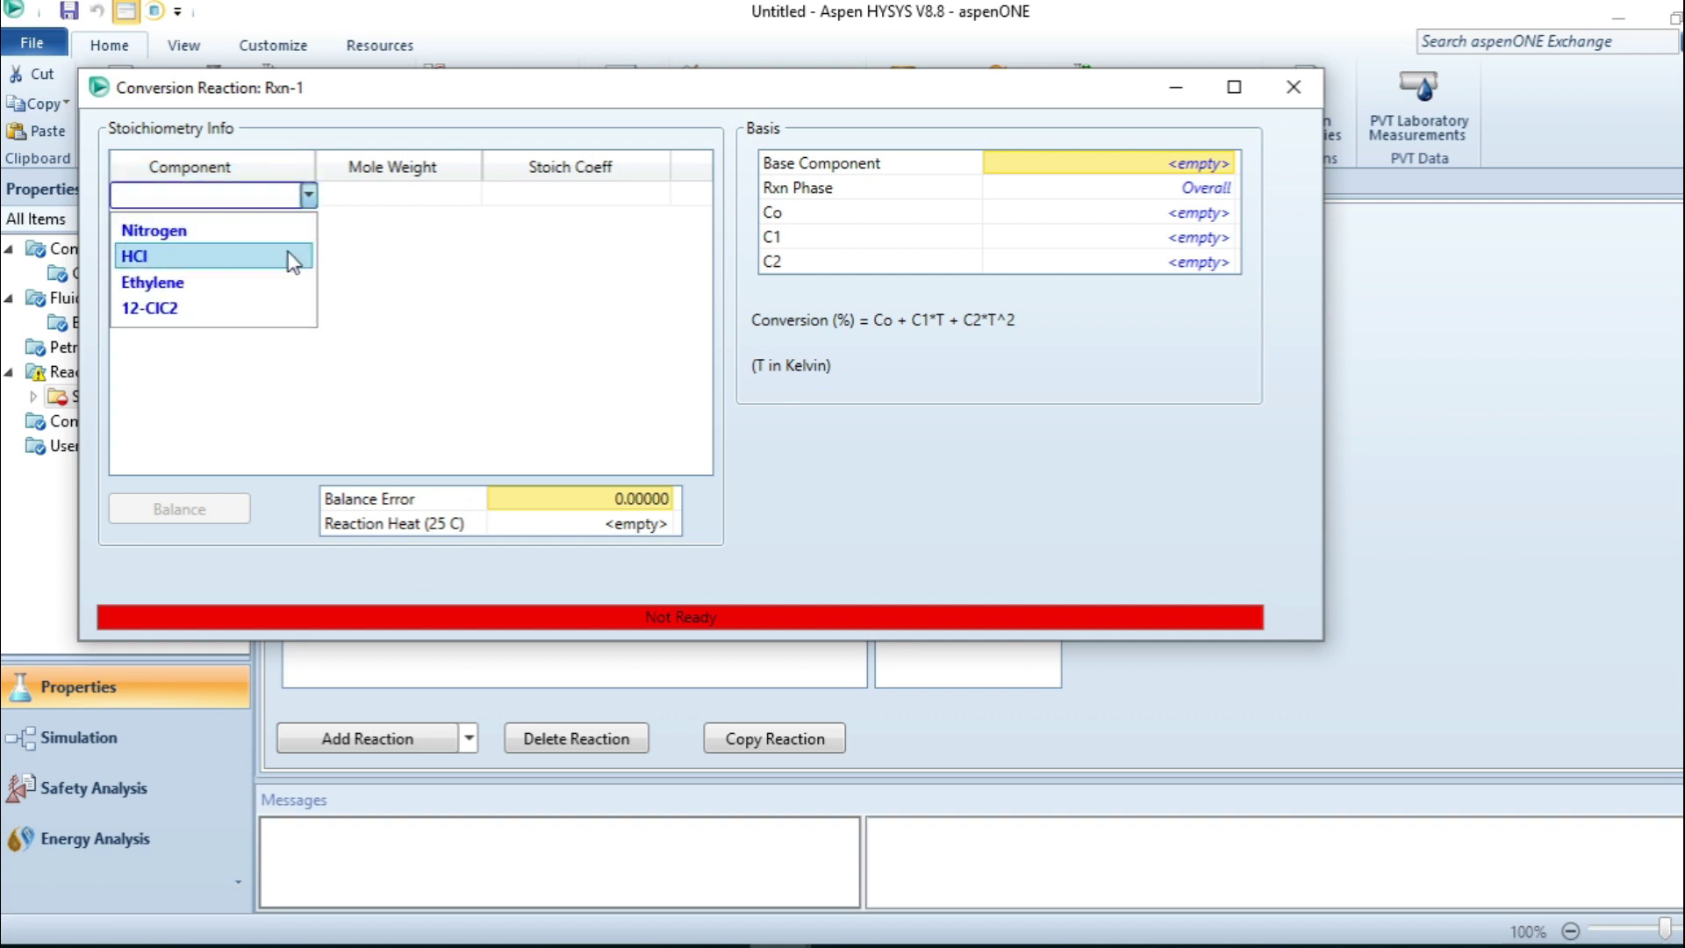
pyautogui.click(293, 257)
pyautogui.click(306, 220)
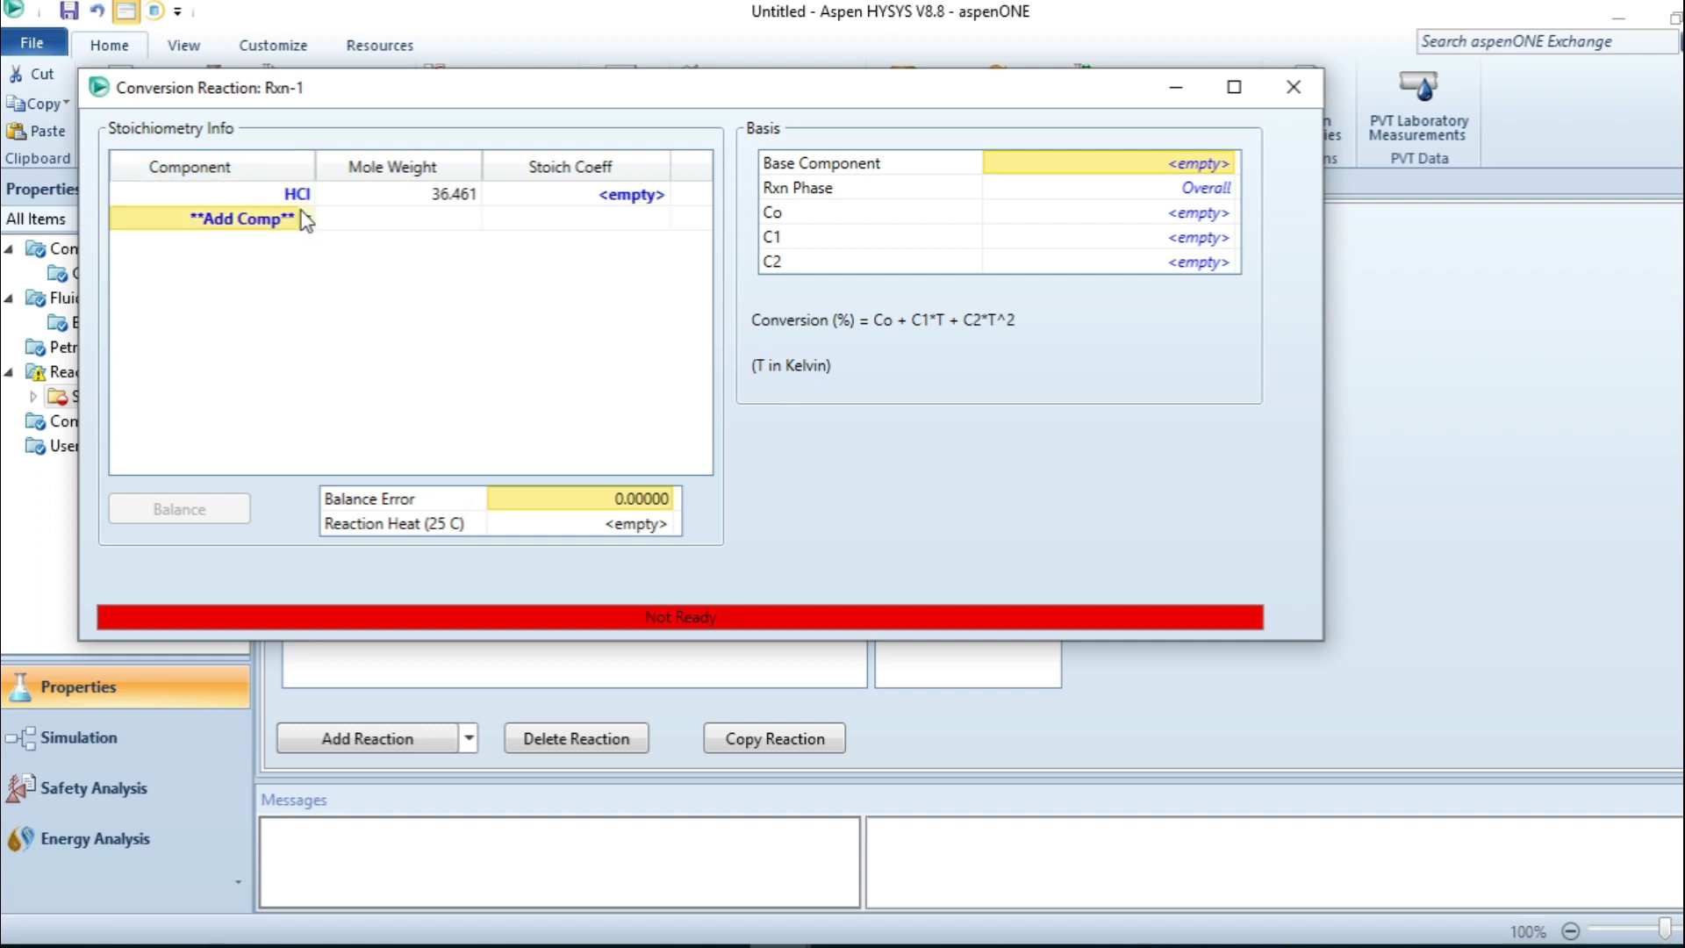
pyautogui.click(307, 219)
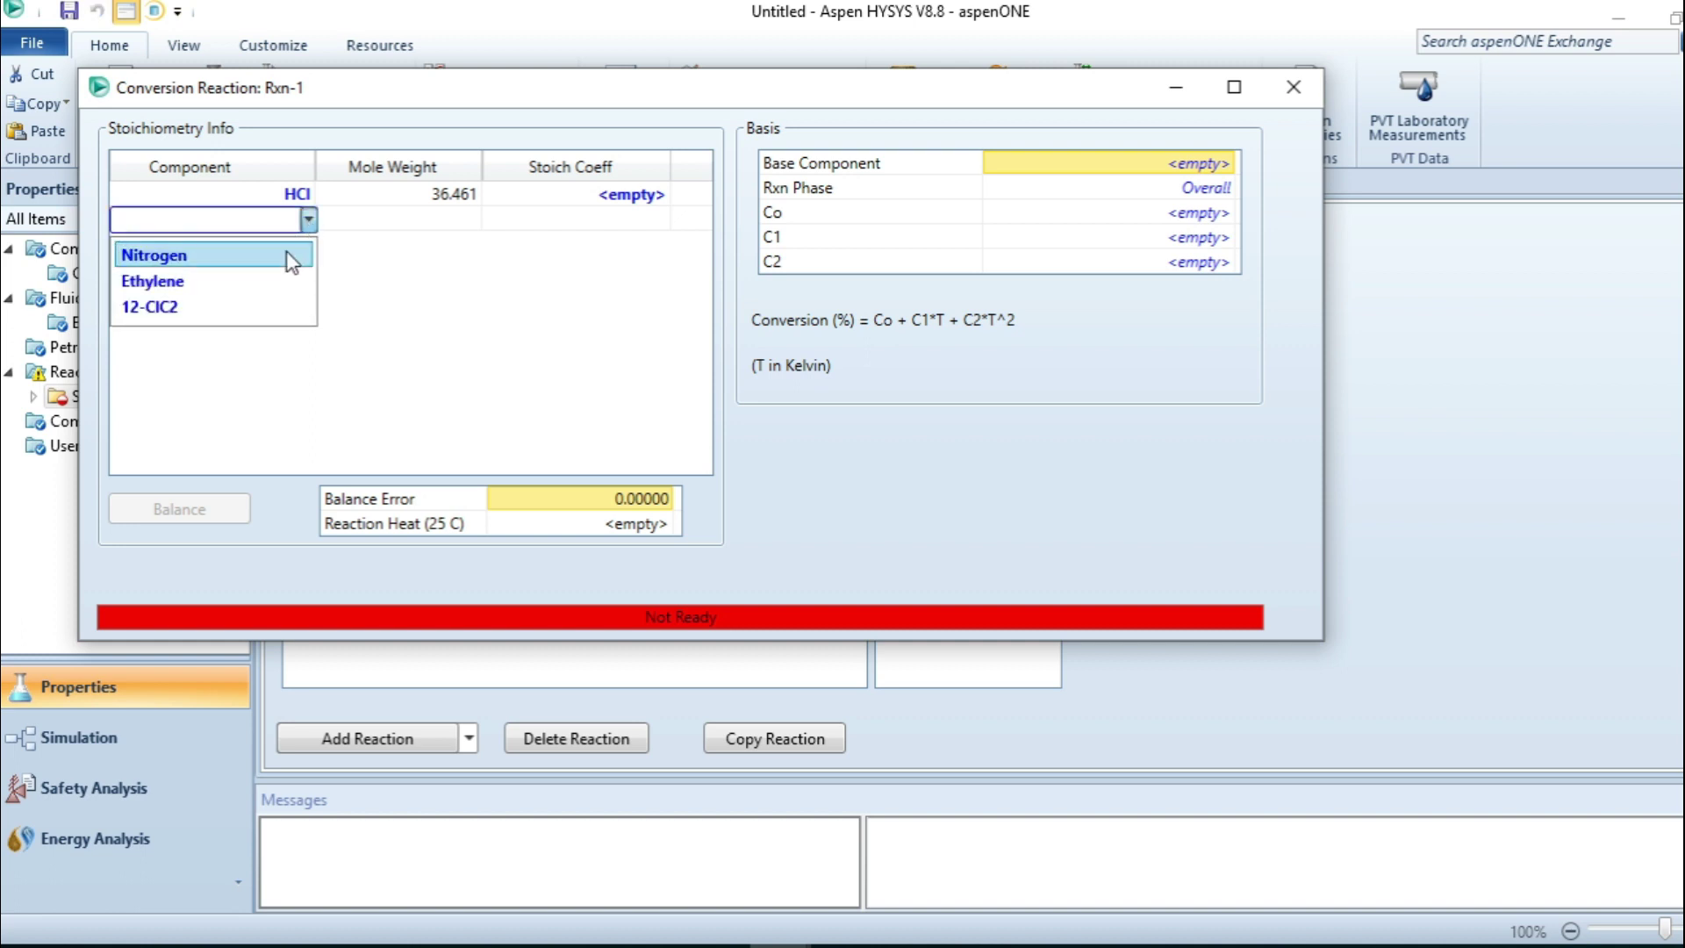
pyautogui.click(281, 273)
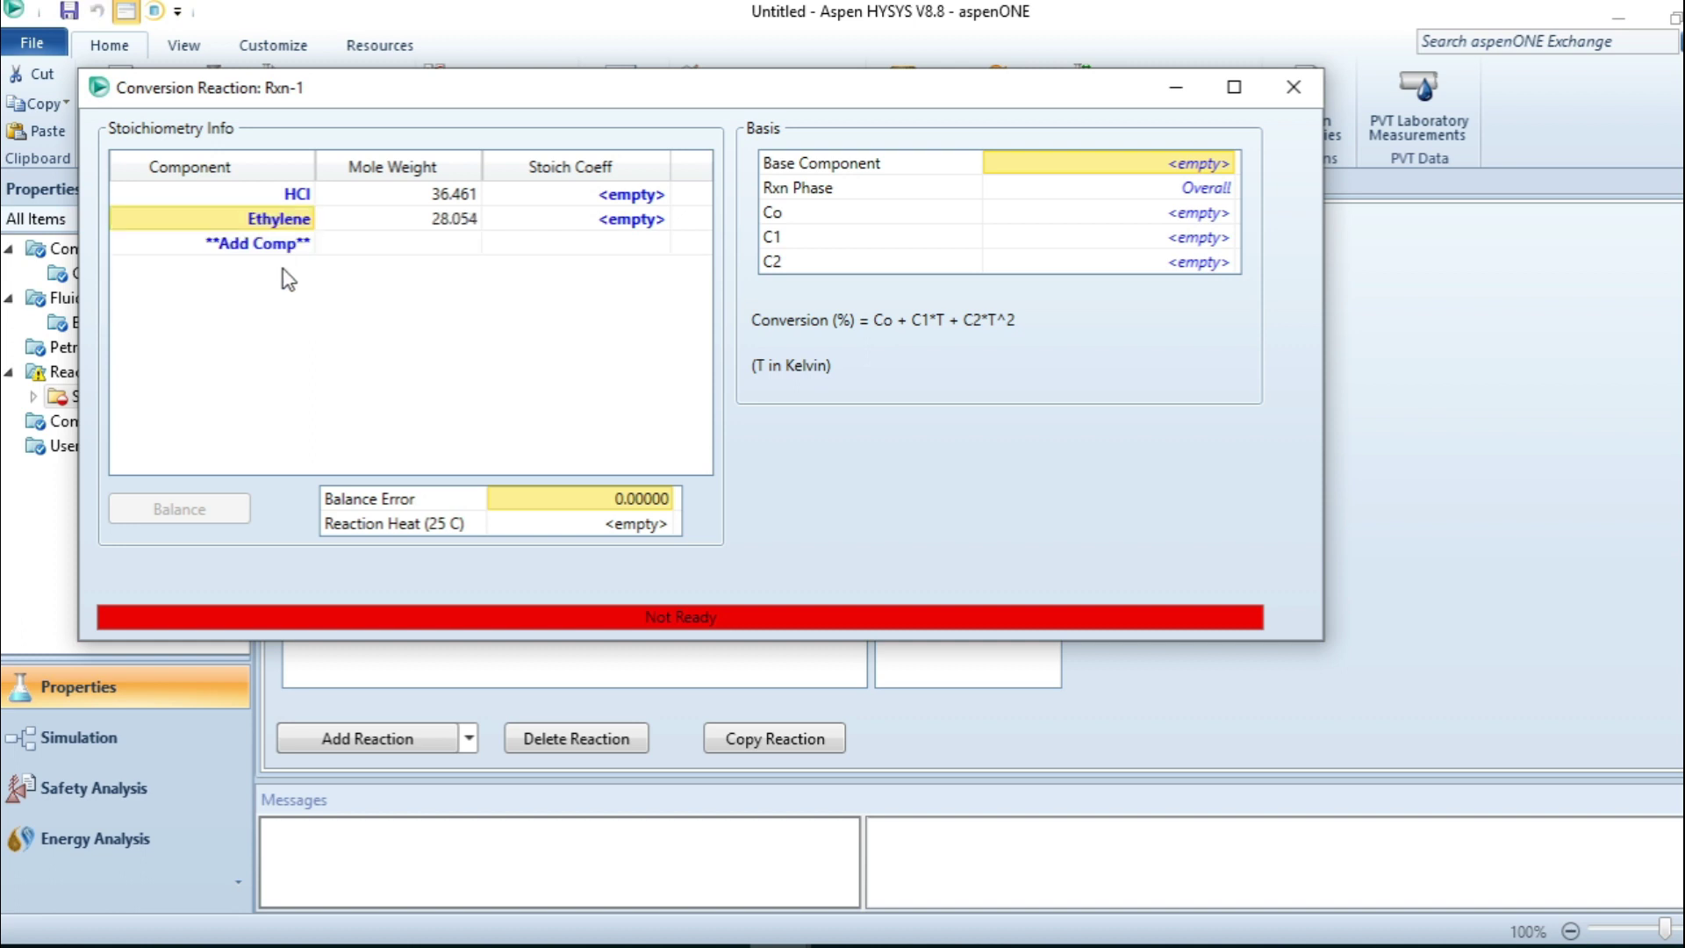
pyautogui.click(302, 243)
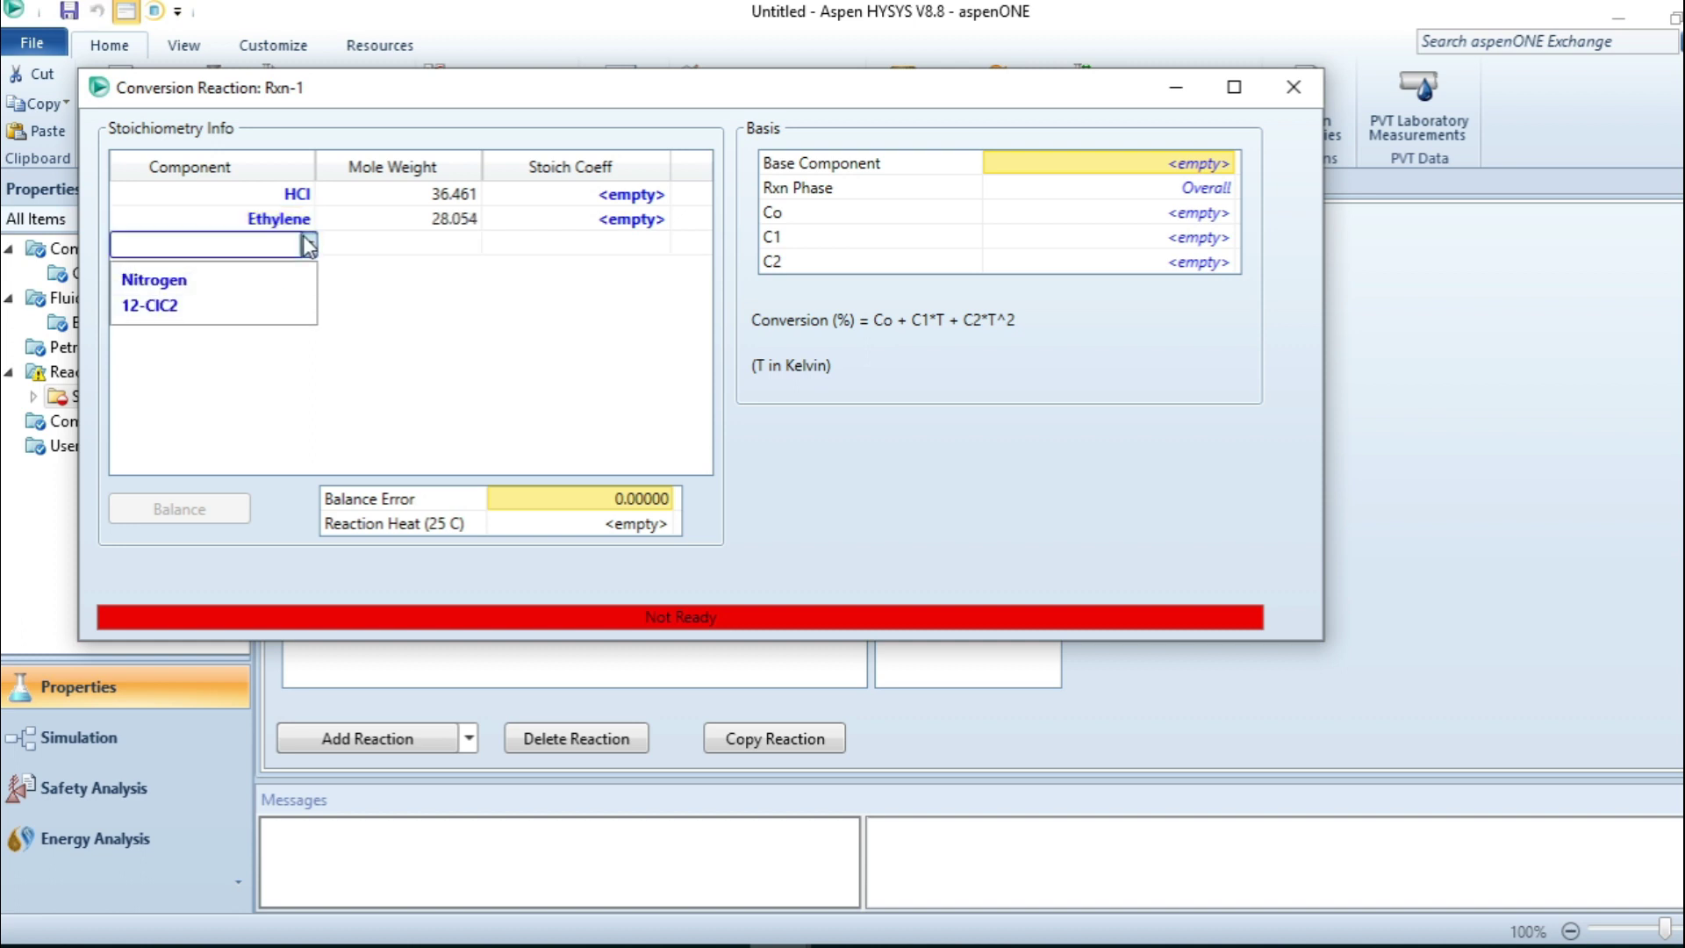
# Step: Add 12-ClC2 and set stoichiometric coefficients -1 HCl, -1 Ethylene, 1 12-ClC2
pyautogui.click(247, 303)
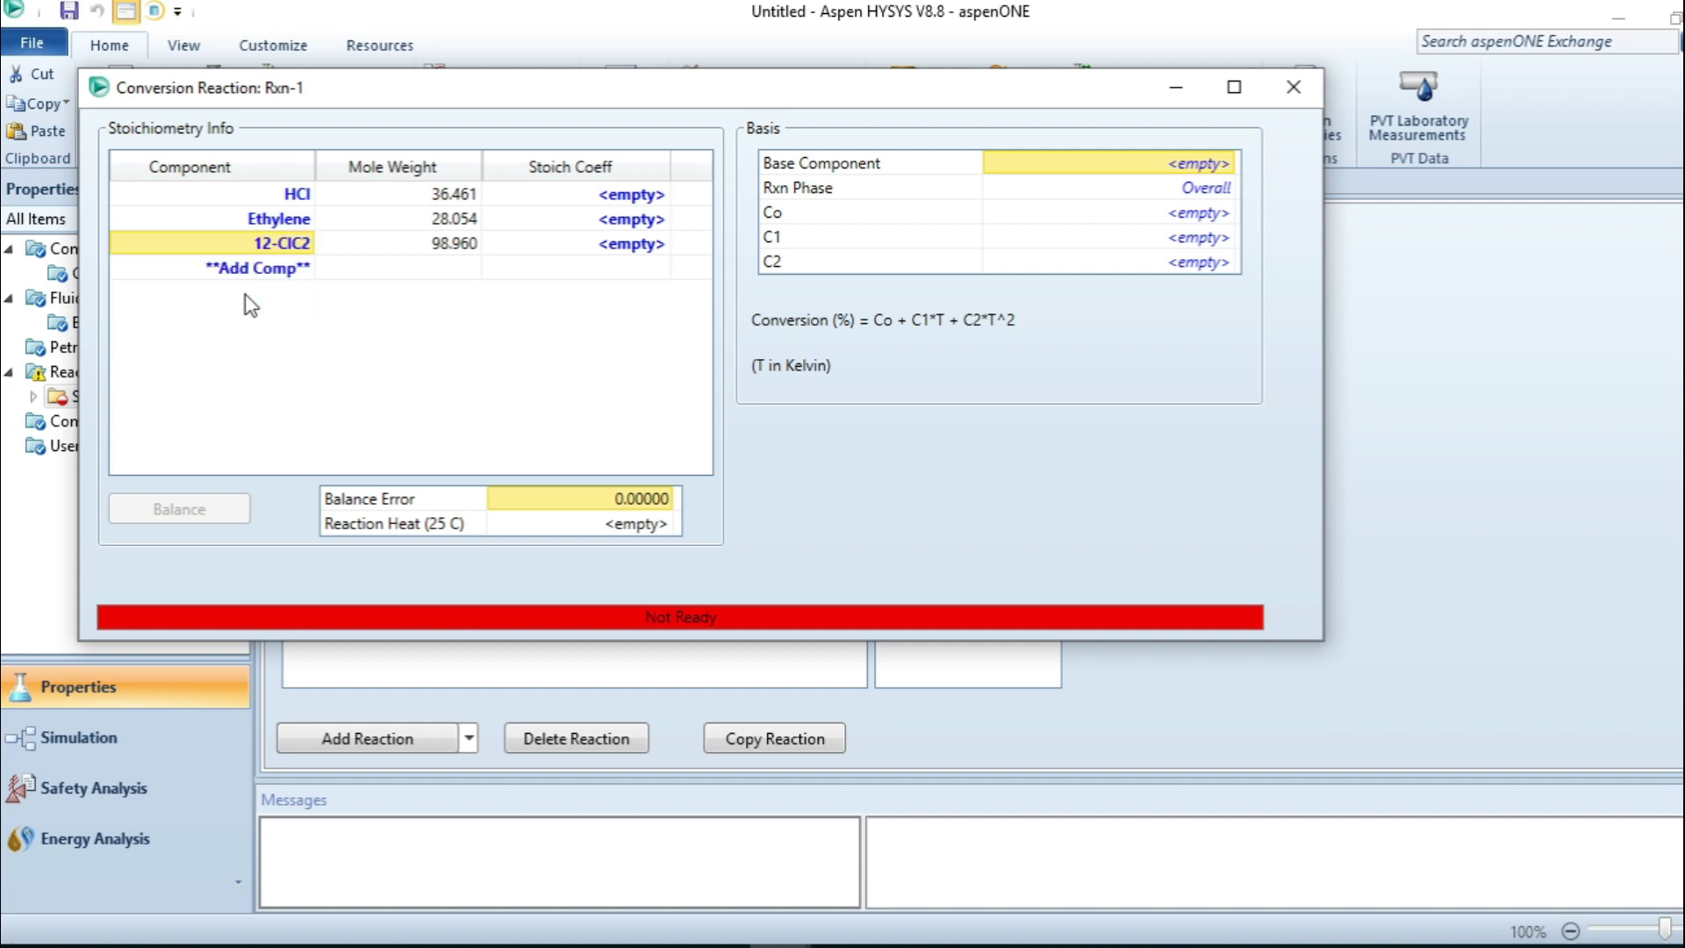
pyautogui.click(644, 196)
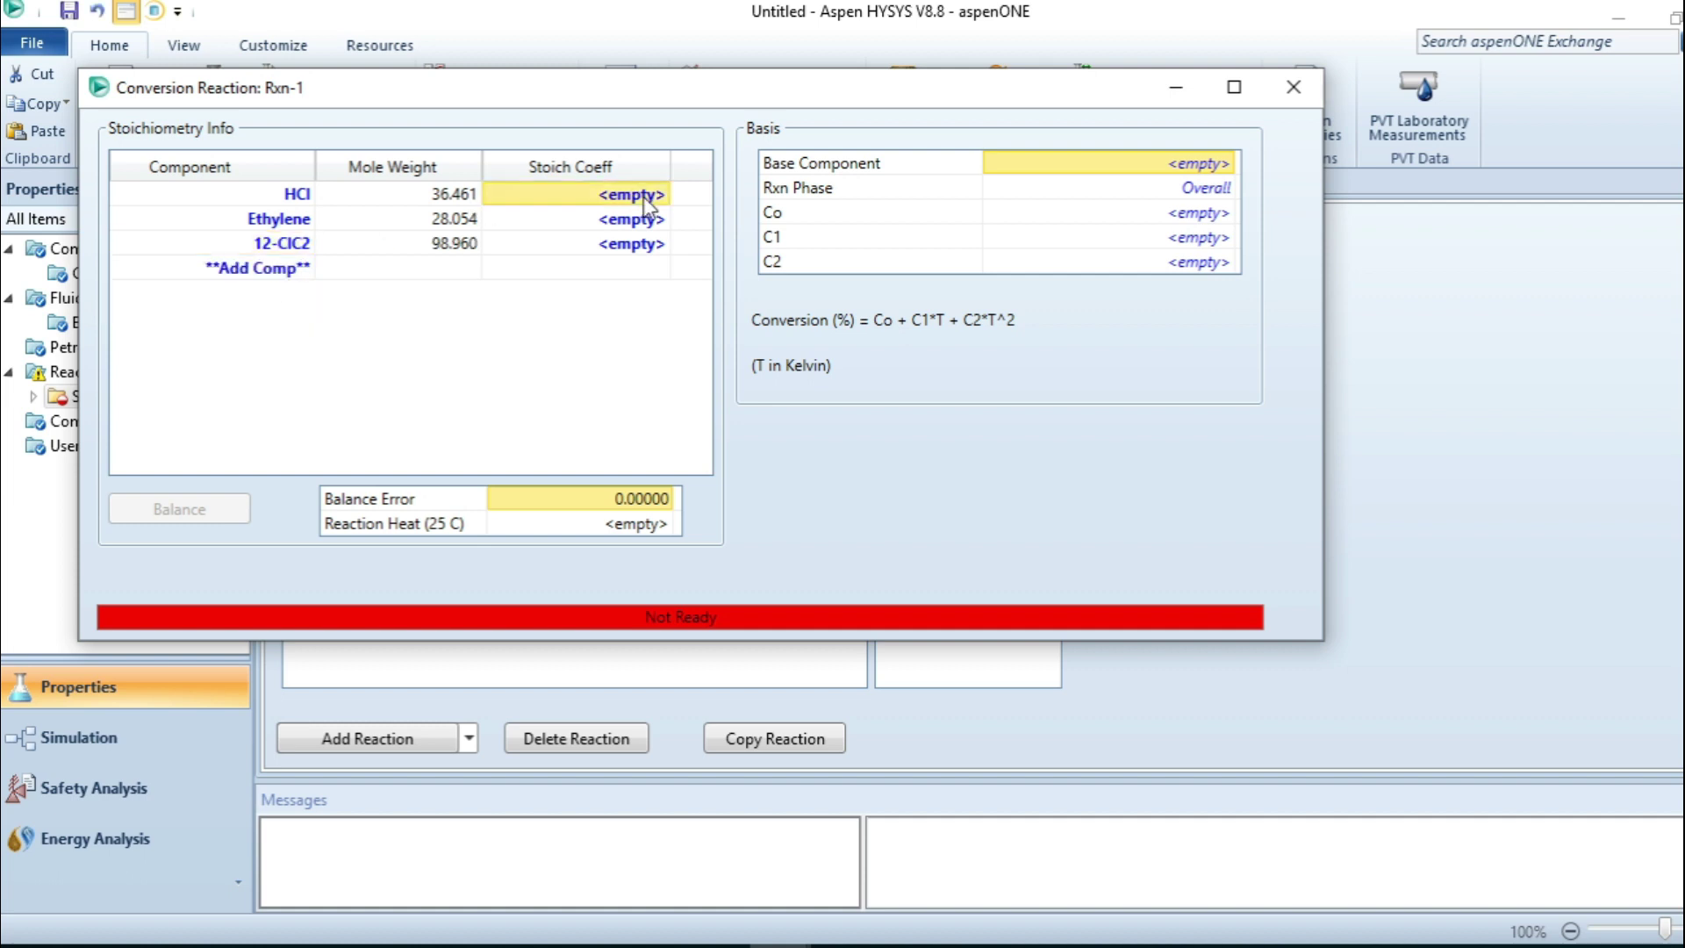
pyautogui.write('-1')
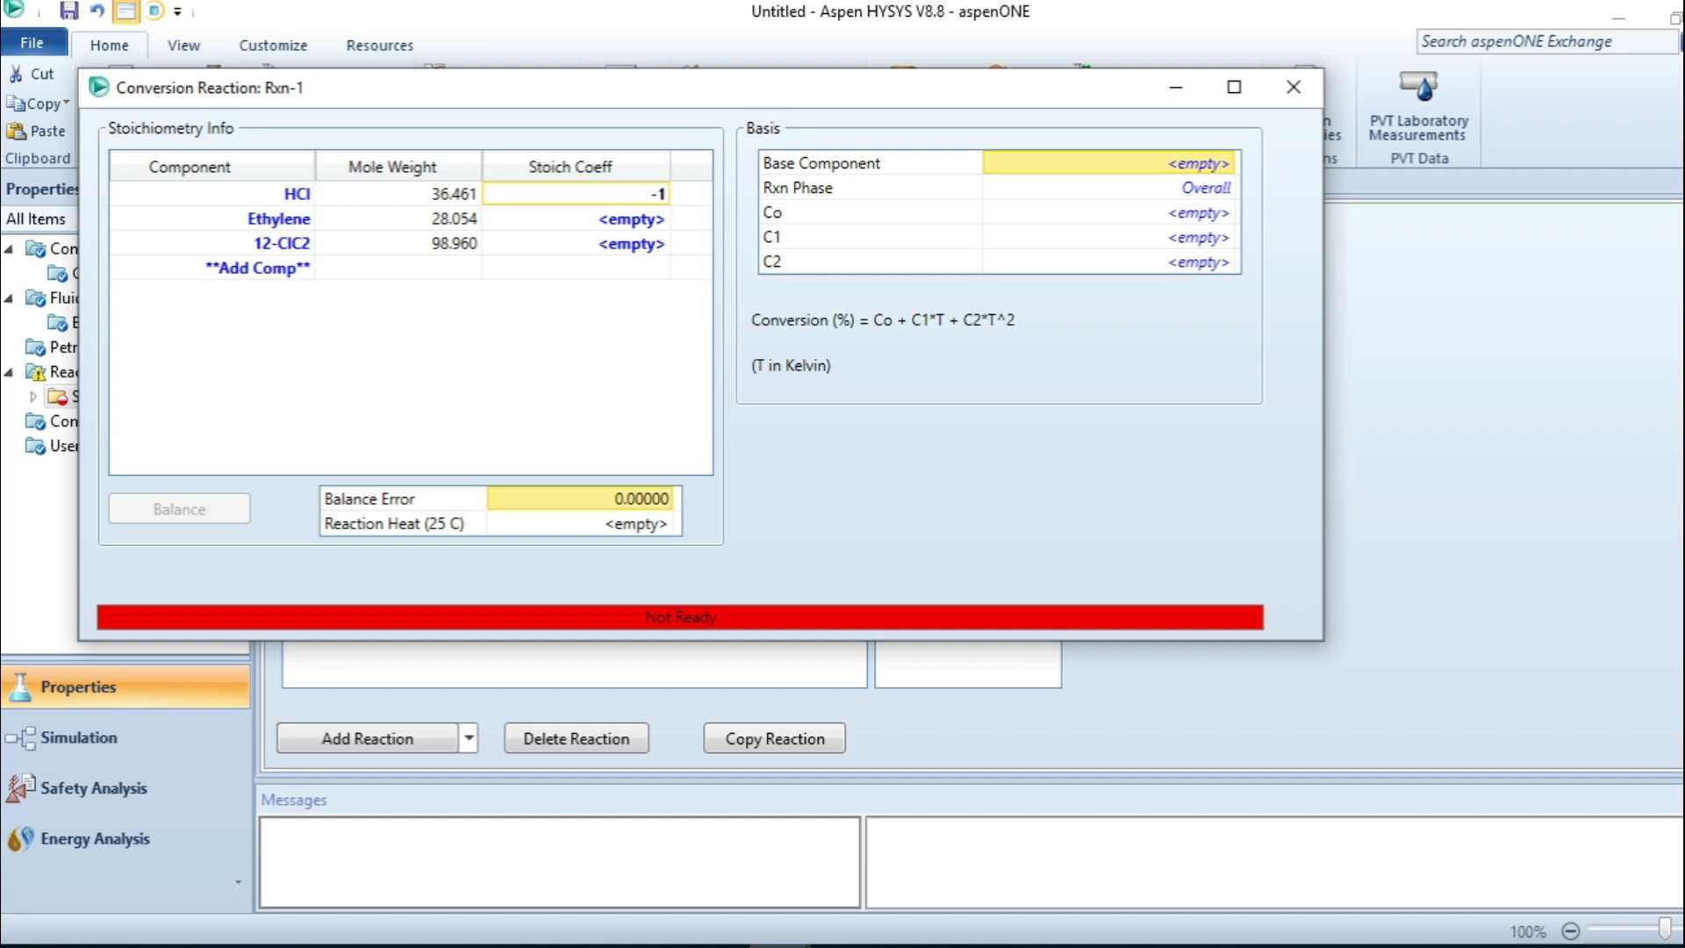
pyautogui.click(638, 220)
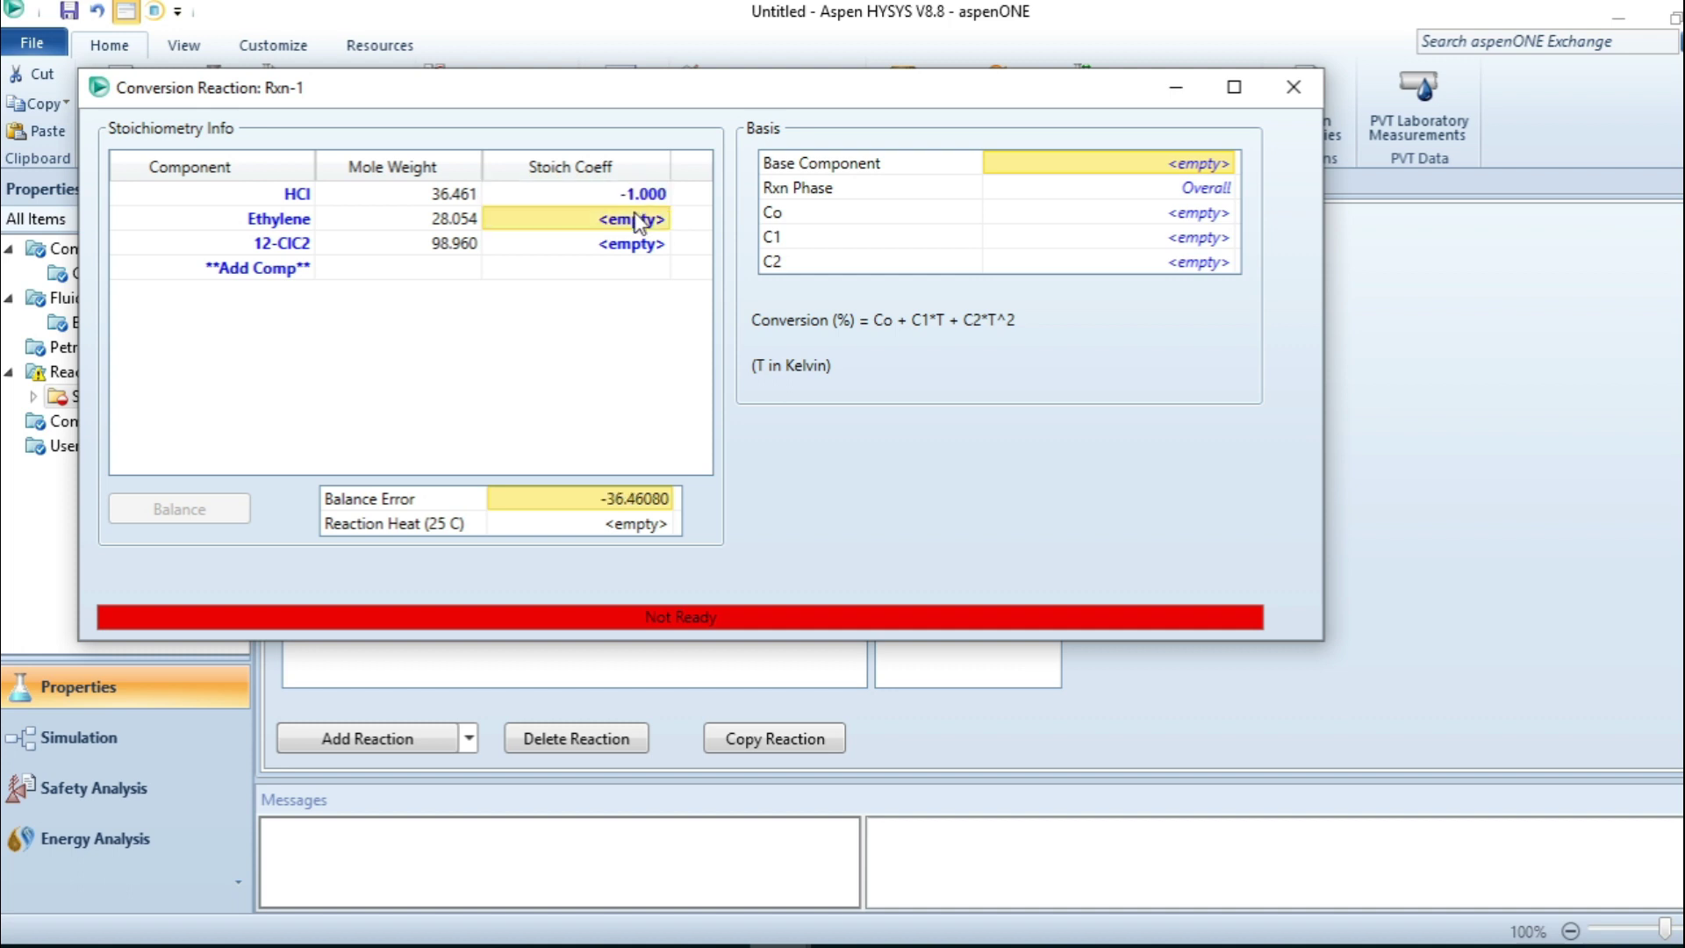
pyautogui.write('-1')
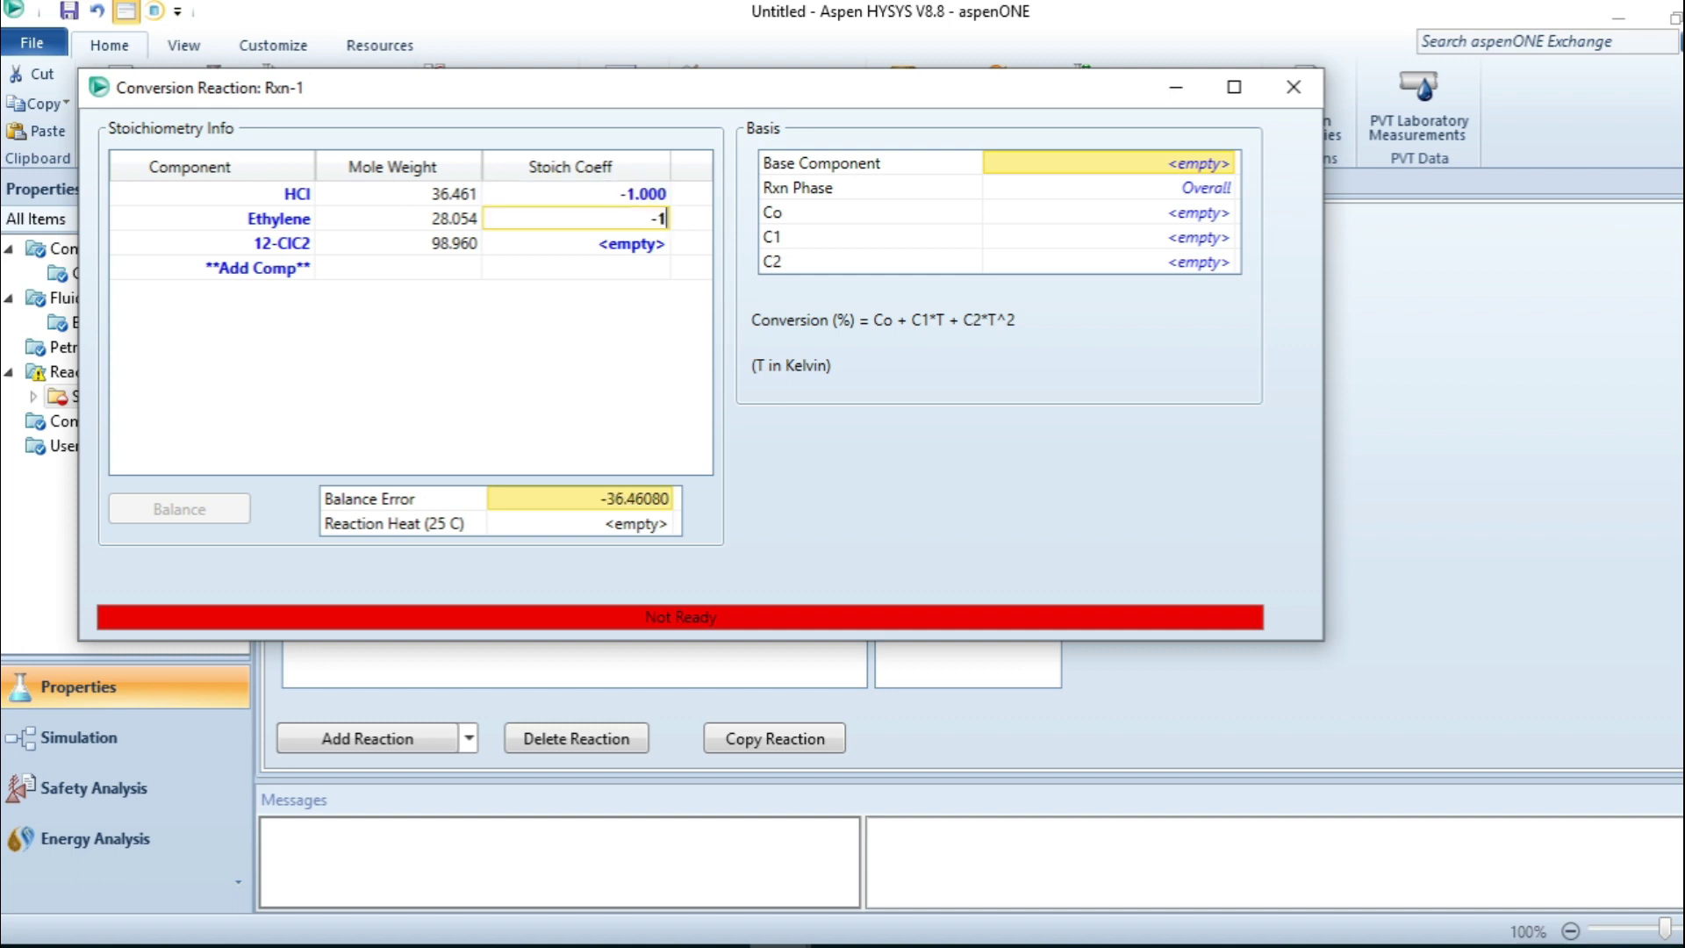
pyautogui.click(650, 248)
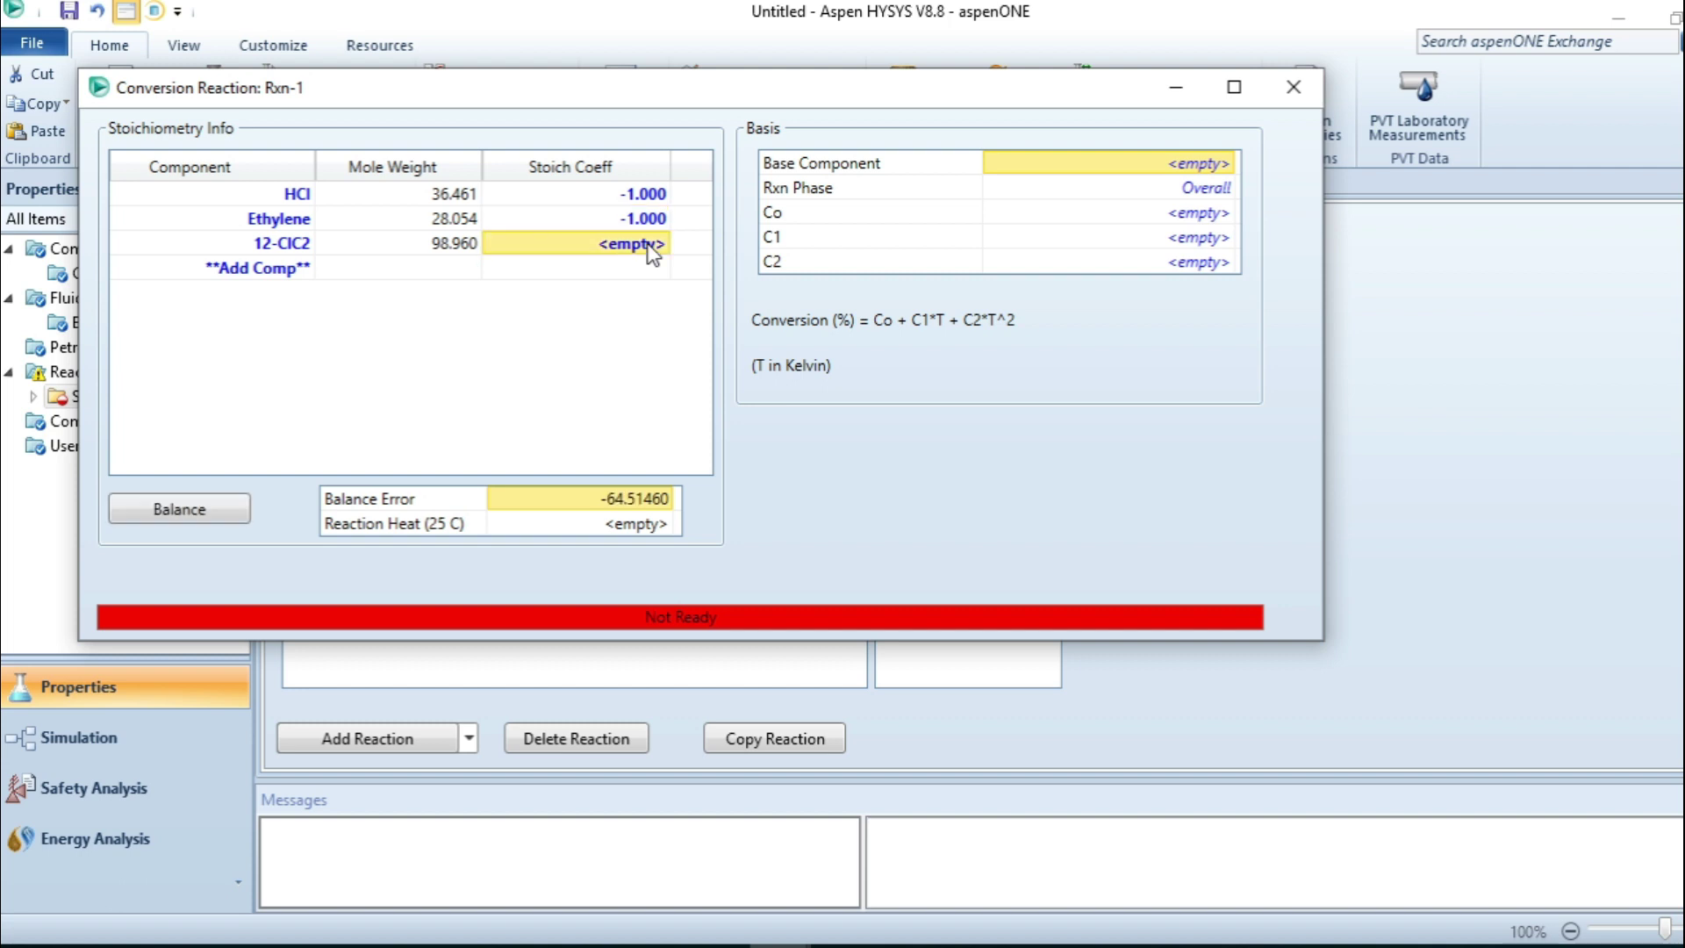
pyautogui.write('-1')
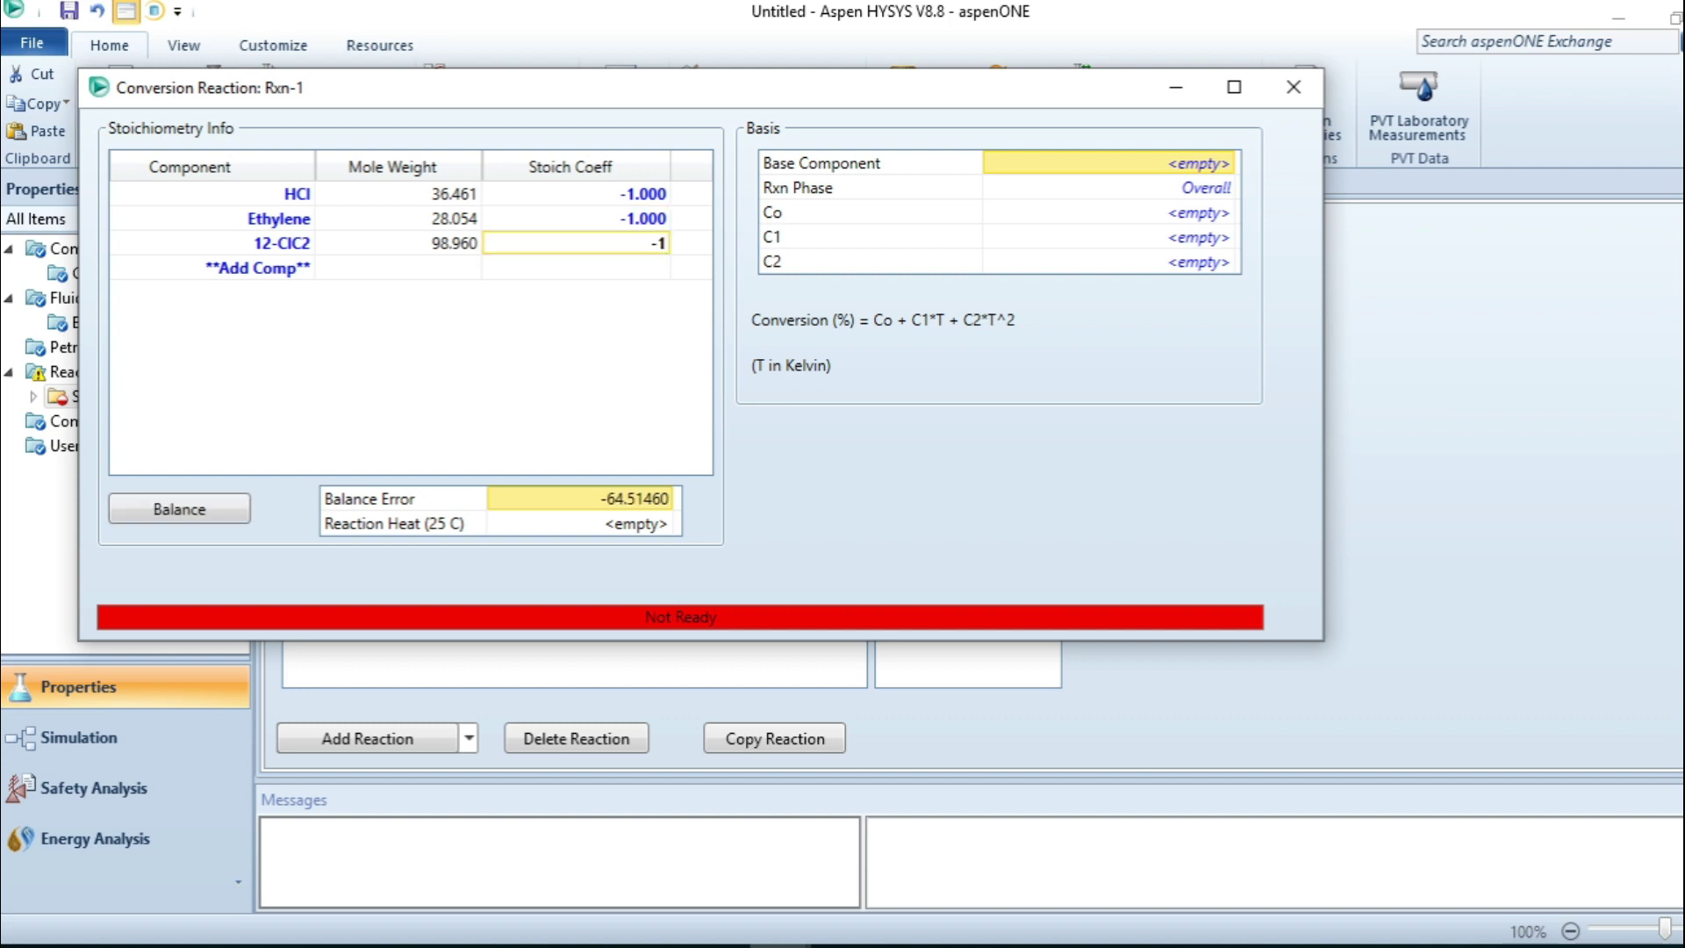
pyautogui.press('BackSpace')
pyautogui.press('BackSpace')
pyautogui.write('1')
pyautogui.press('Return')
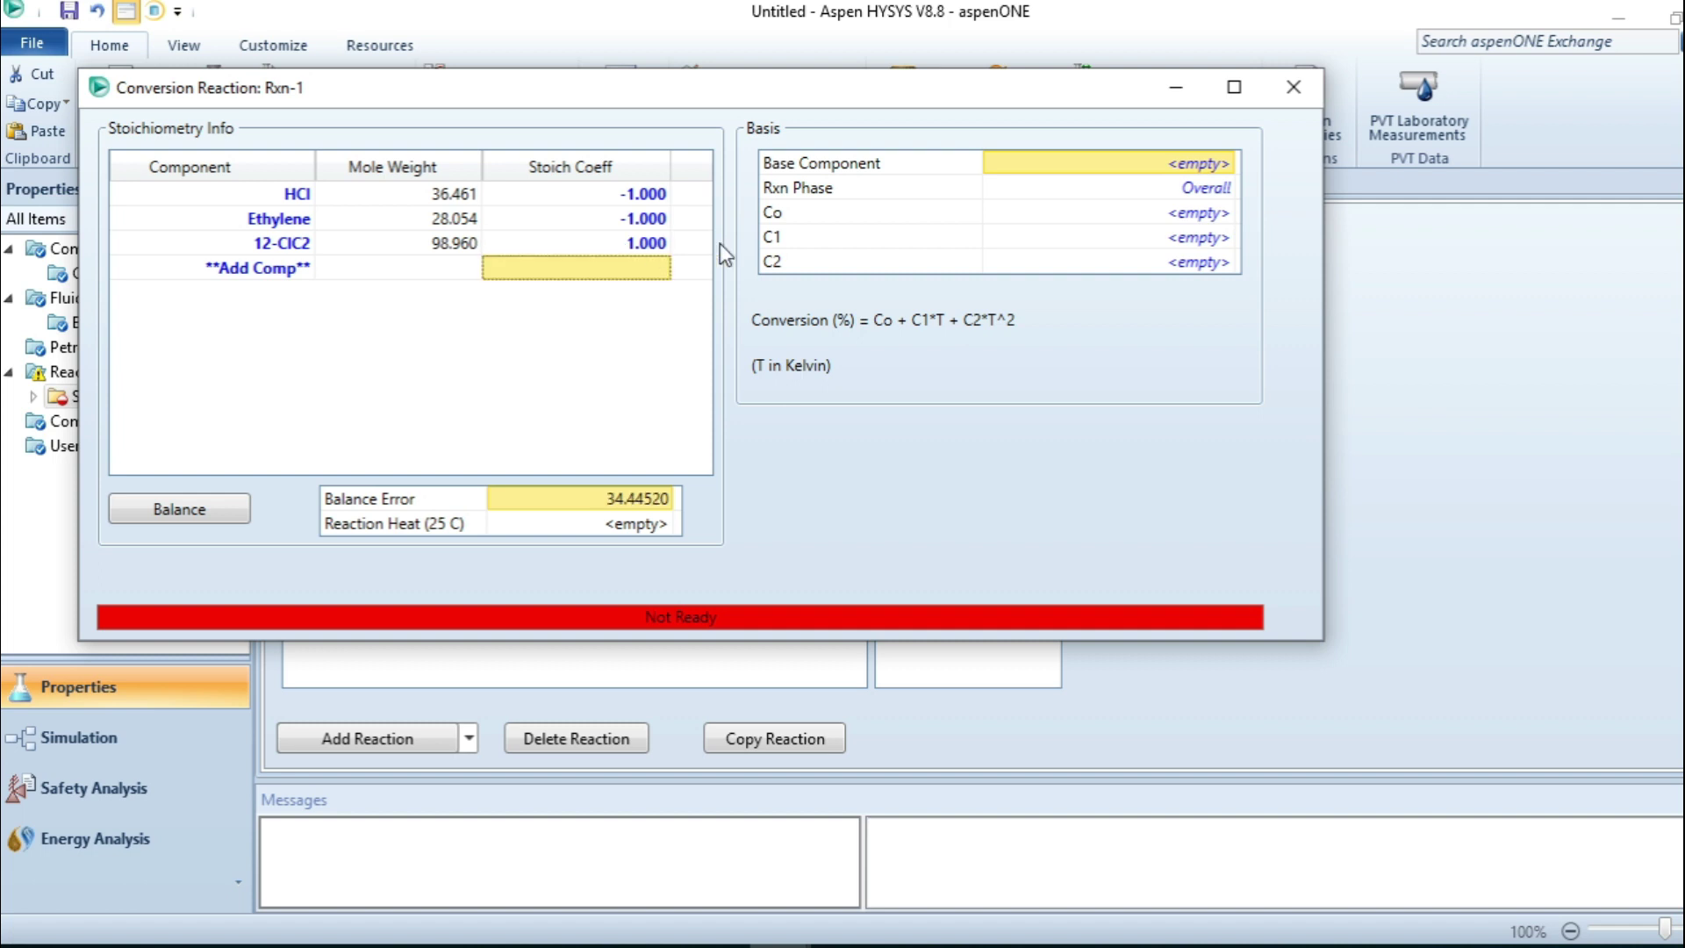
# Step: Set the conversion Co to 88 and balance the reaction
pyautogui.click(1026, 215)
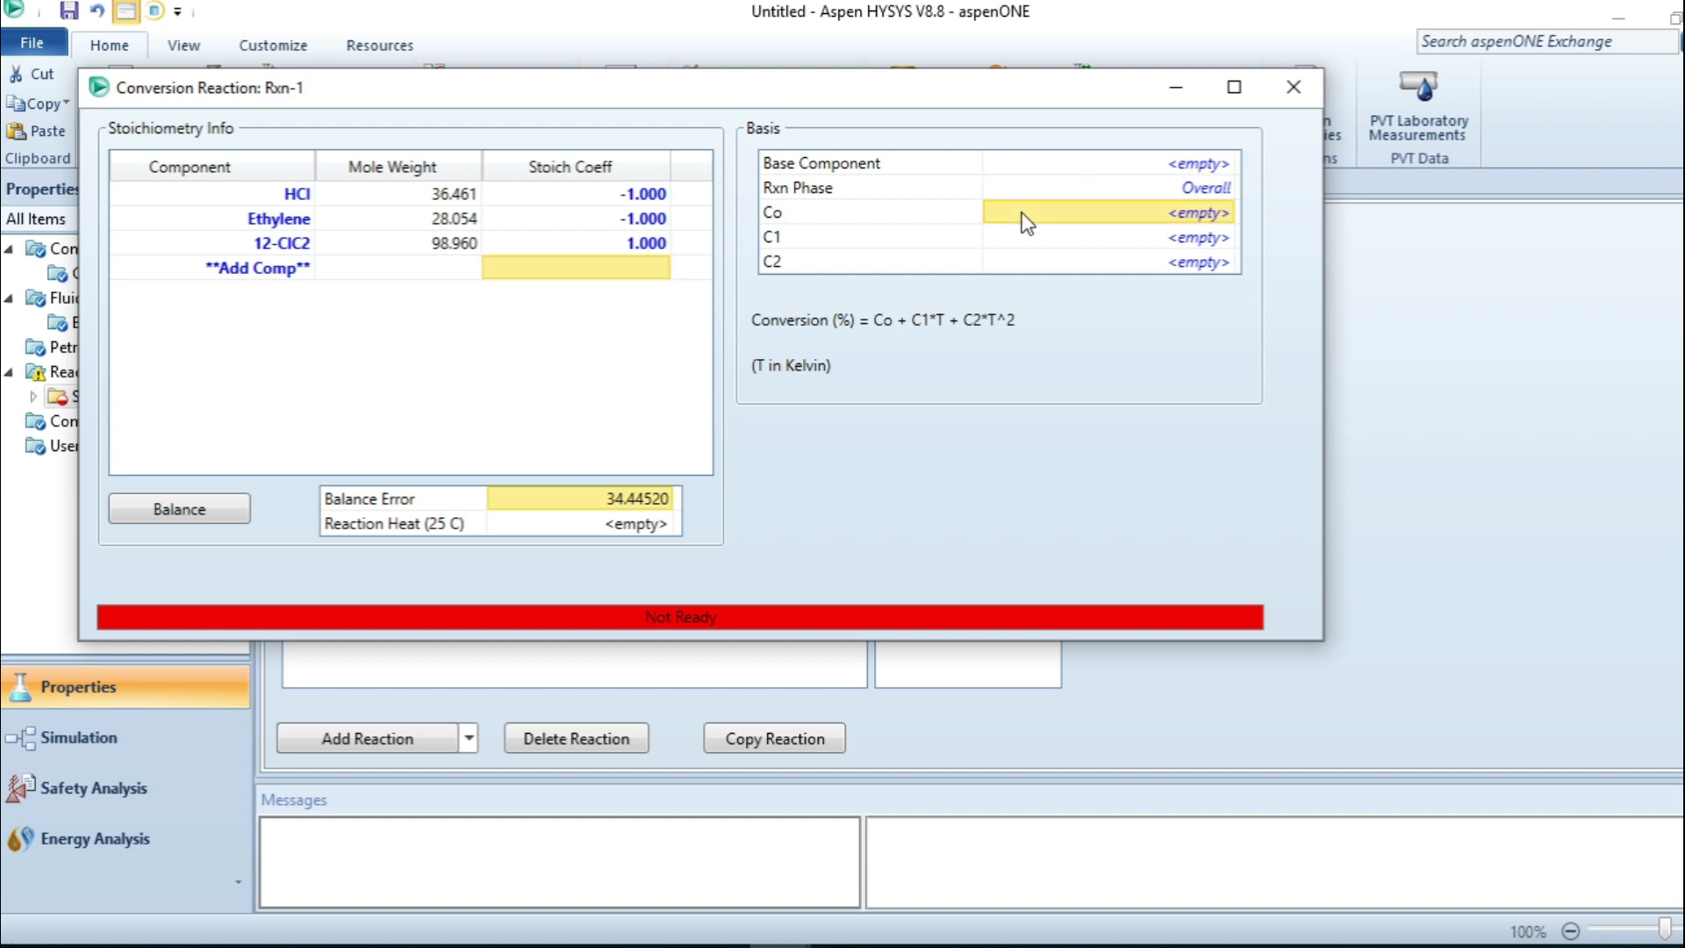
pyautogui.write('88')
pyautogui.press('Return')
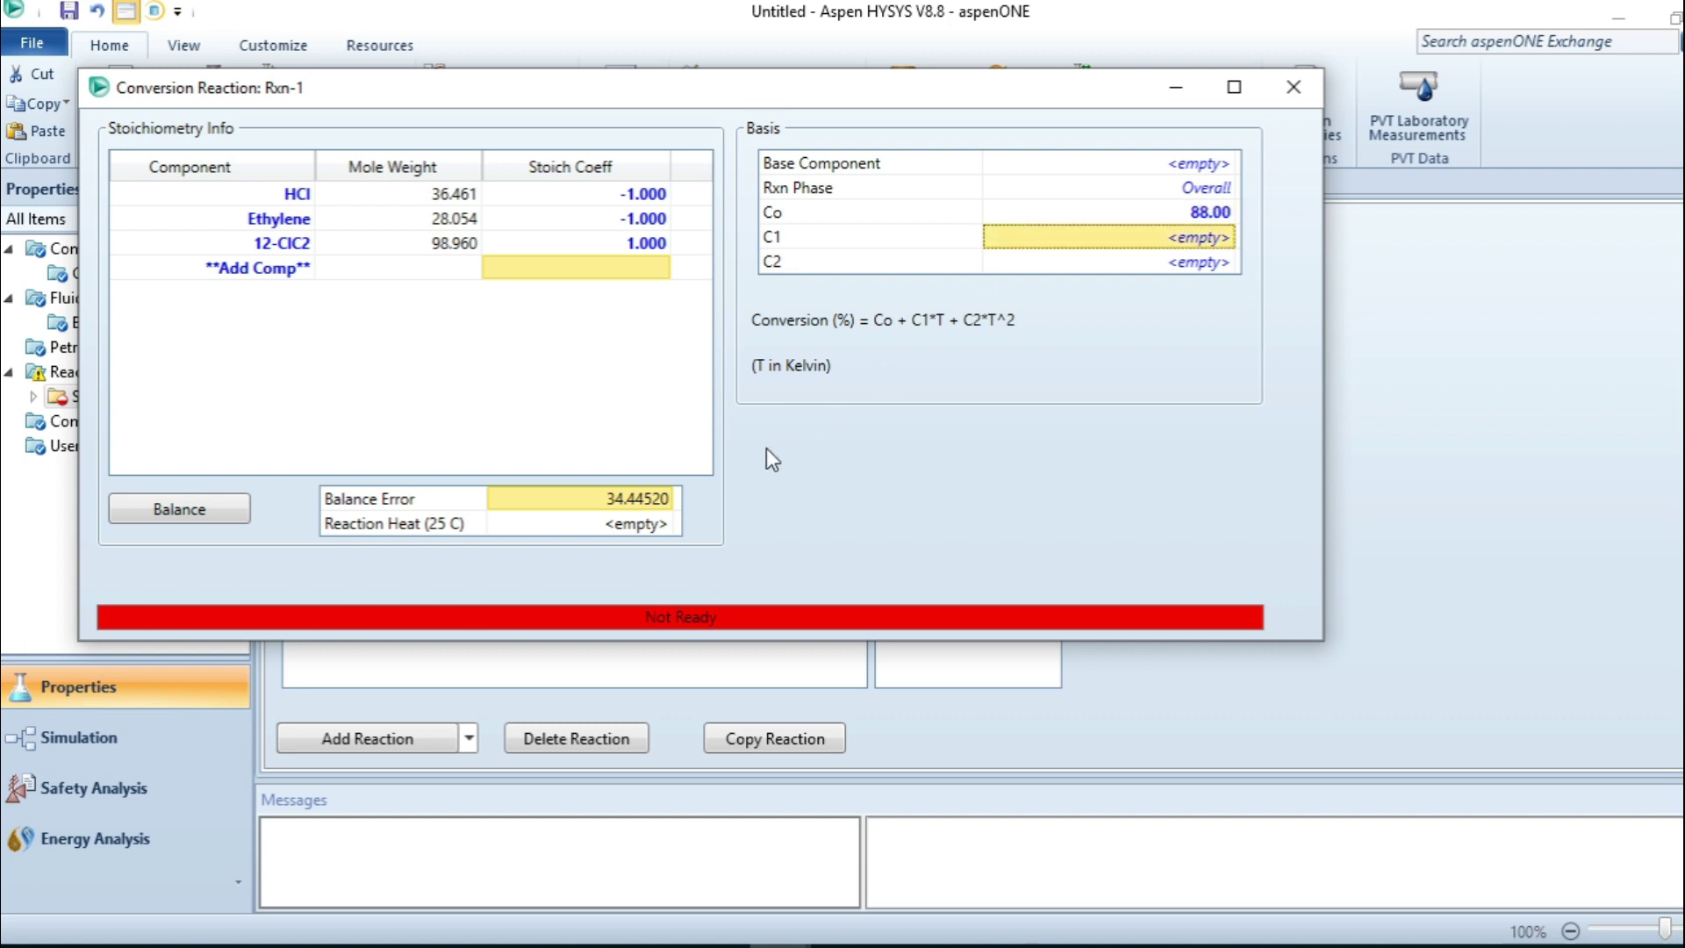
pyautogui.click(216, 509)
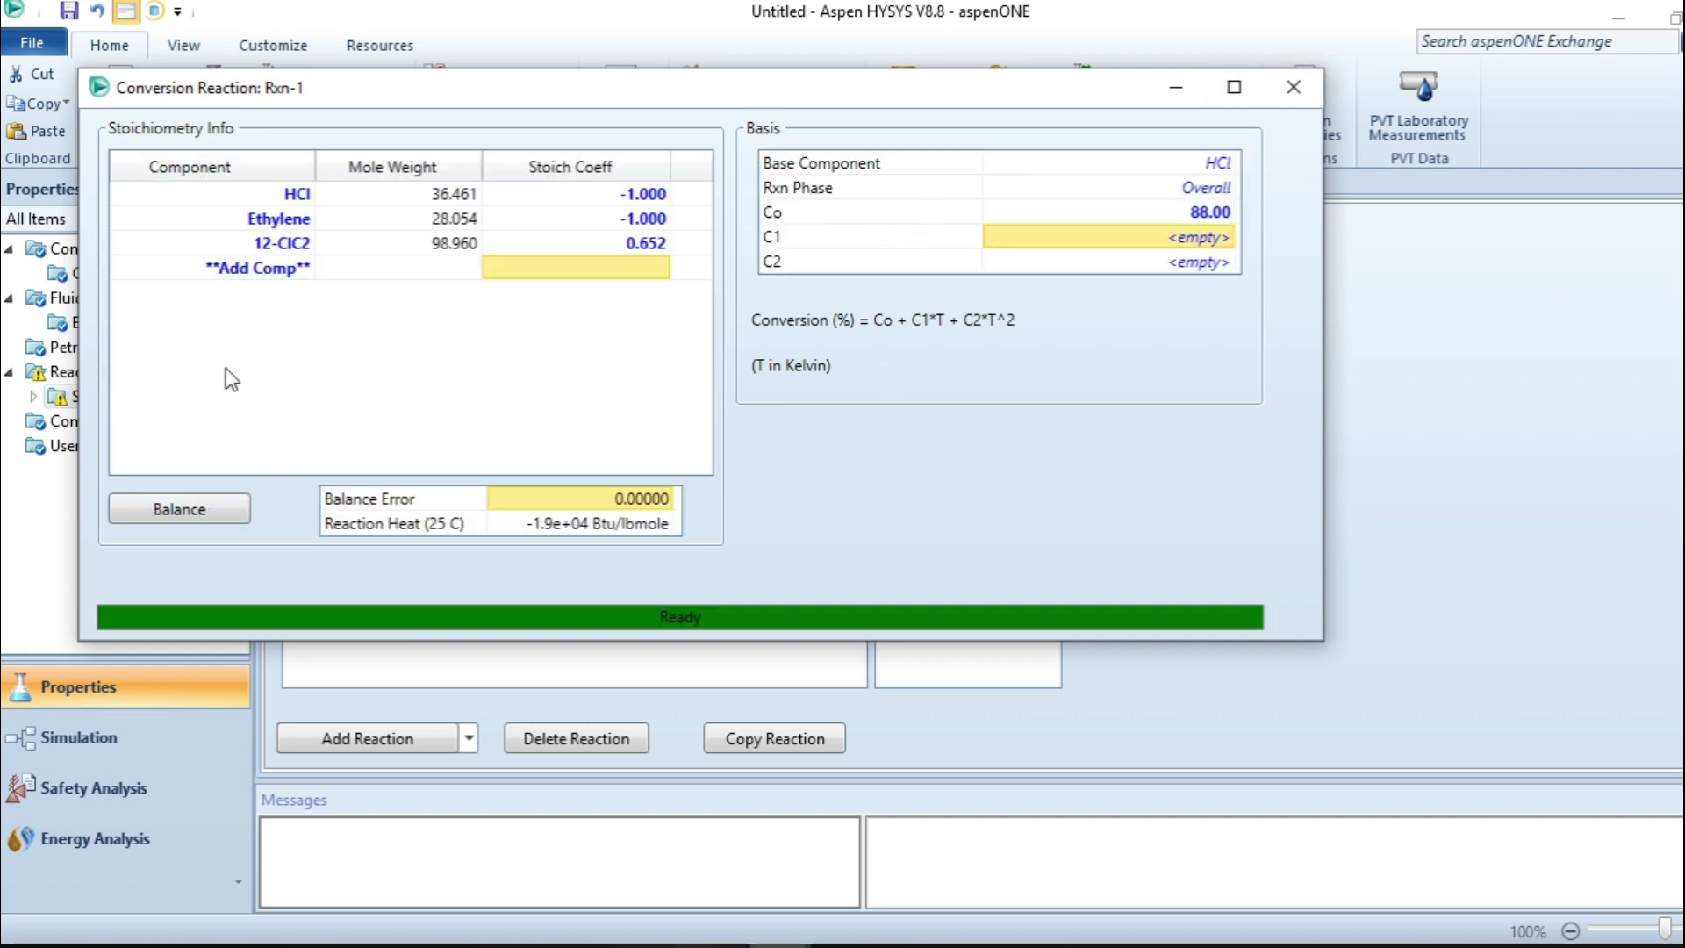
# Step: Attach Set-1 to fluid package Basis-1 and enter the Simulation environment
pyautogui.click(1290, 88)
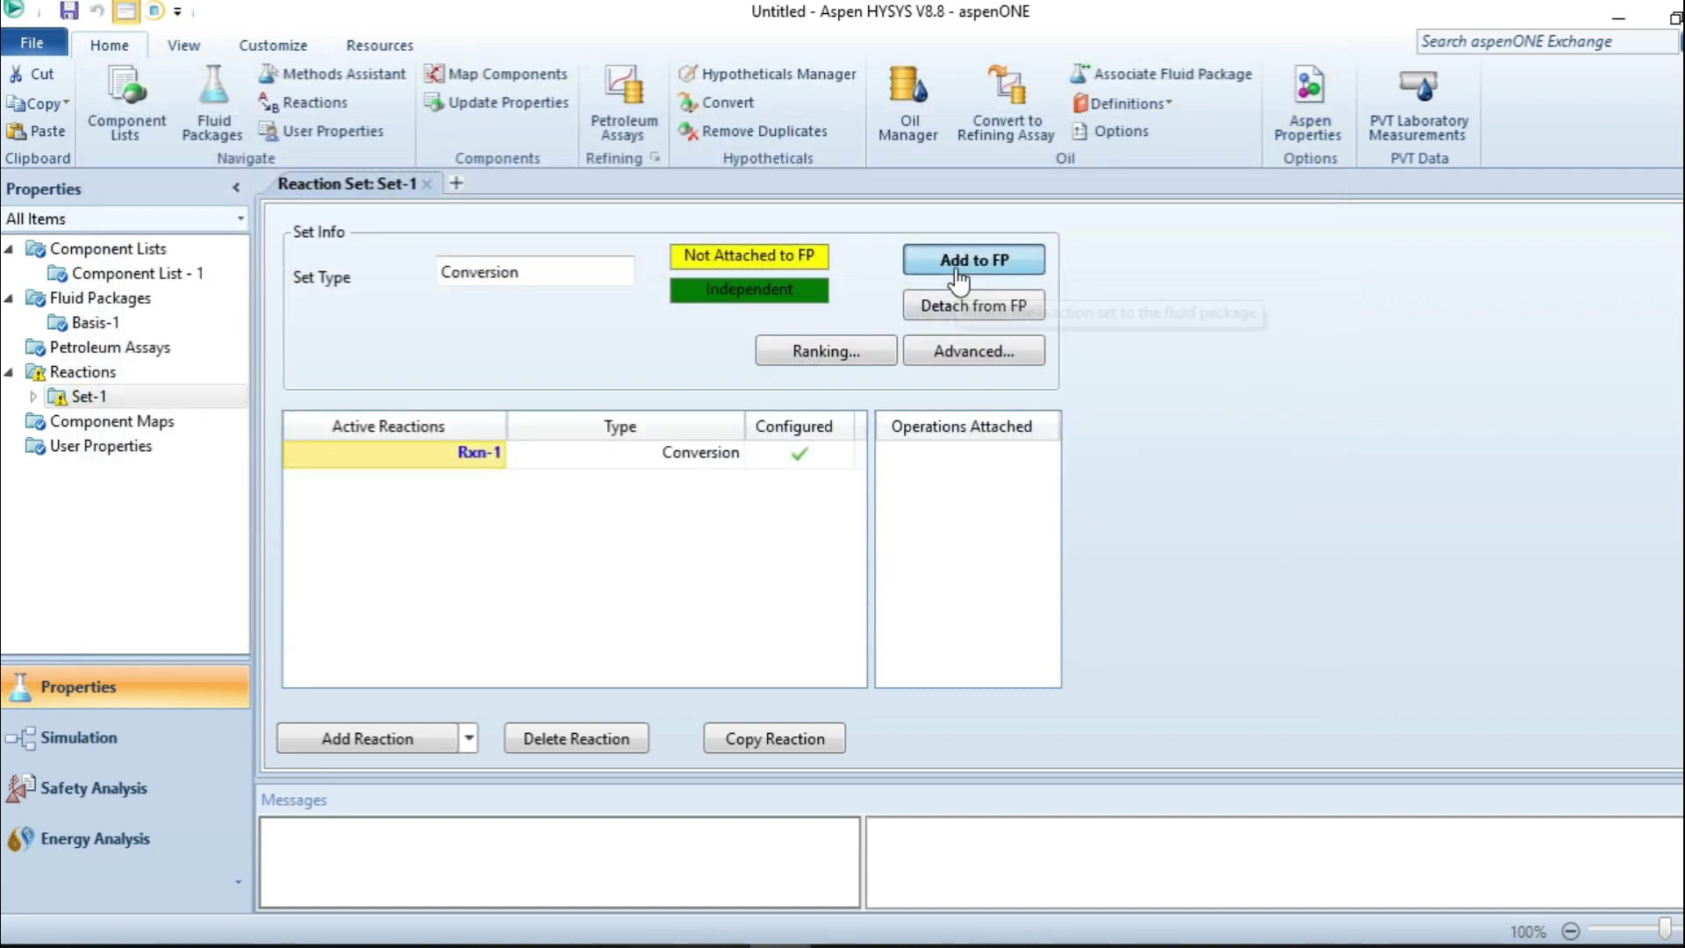
pyautogui.click(962, 279)
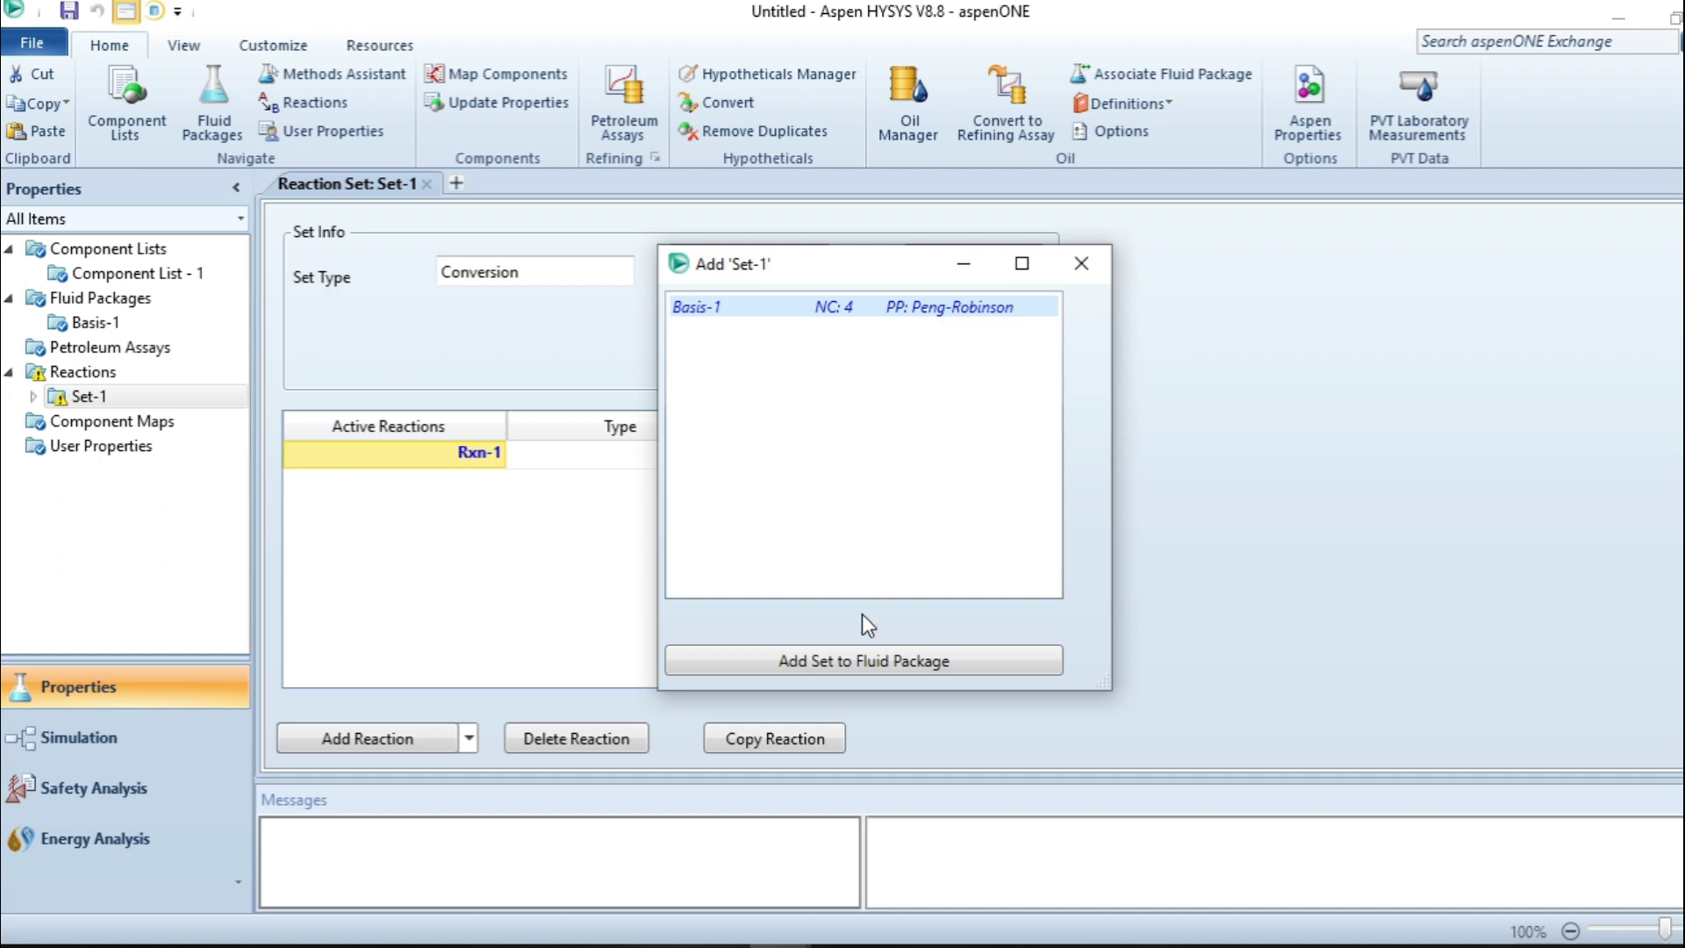
pyautogui.click(864, 669)
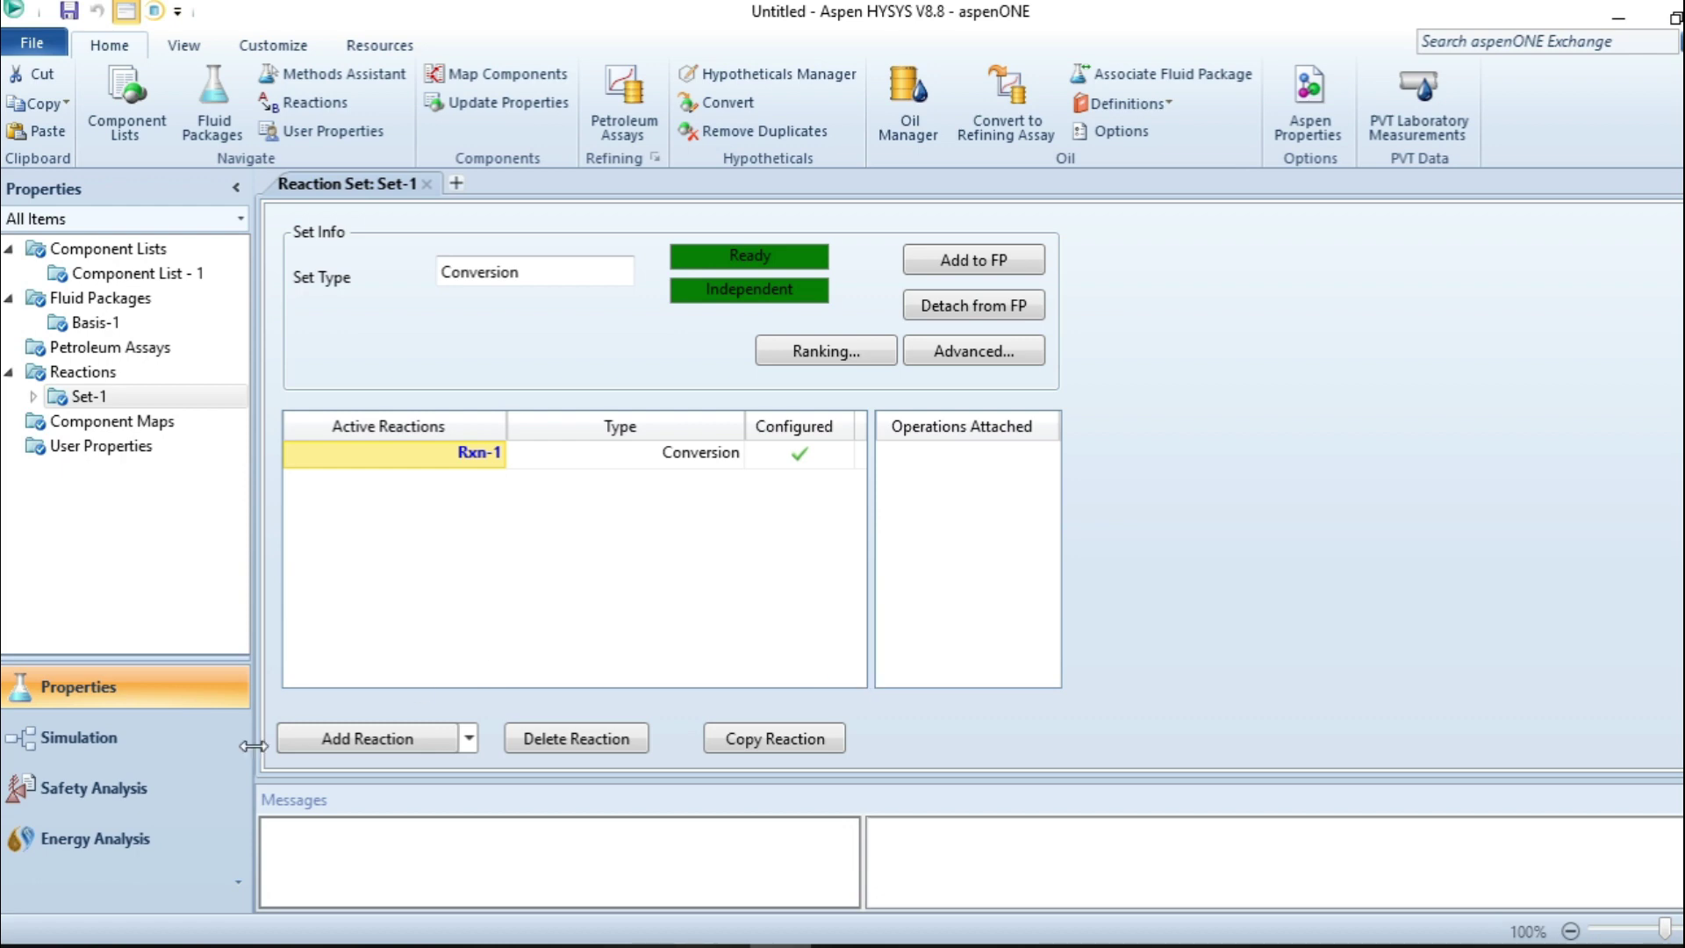
pyautogui.click(88, 737)
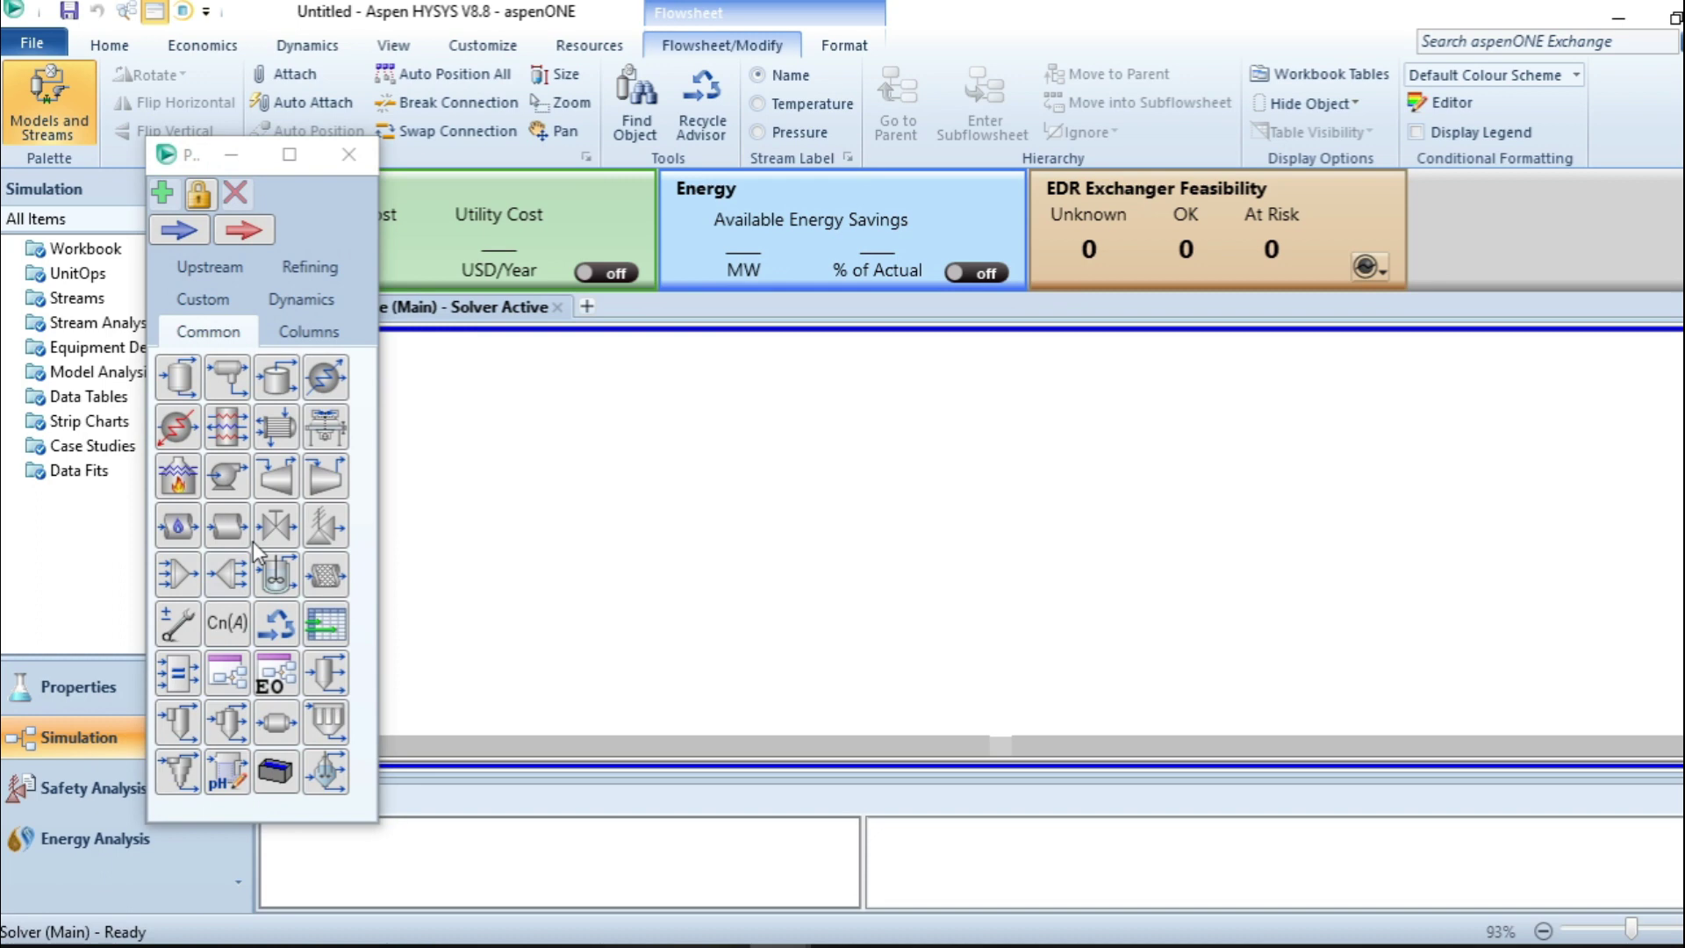
# Step: Place a material stream on the flowsheet, name it stream-1, and view the Word problem
pyautogui.click(185, 235)
pyautogui.click(698, 525)
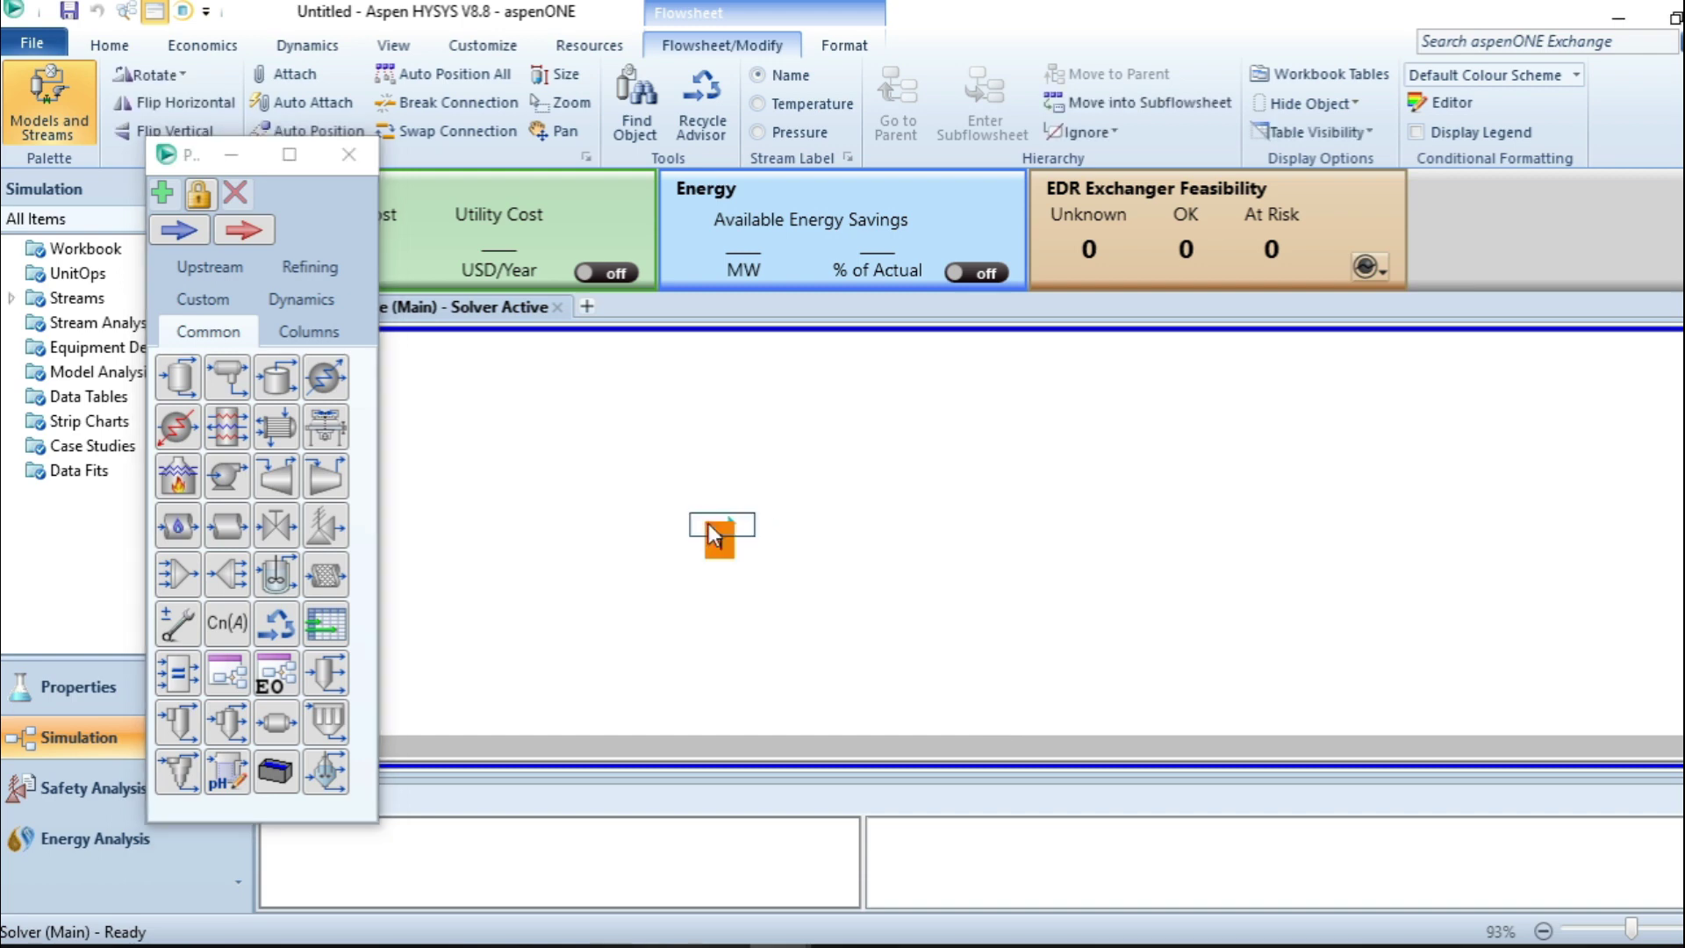
pyautogui.doubleClick(707, 527)
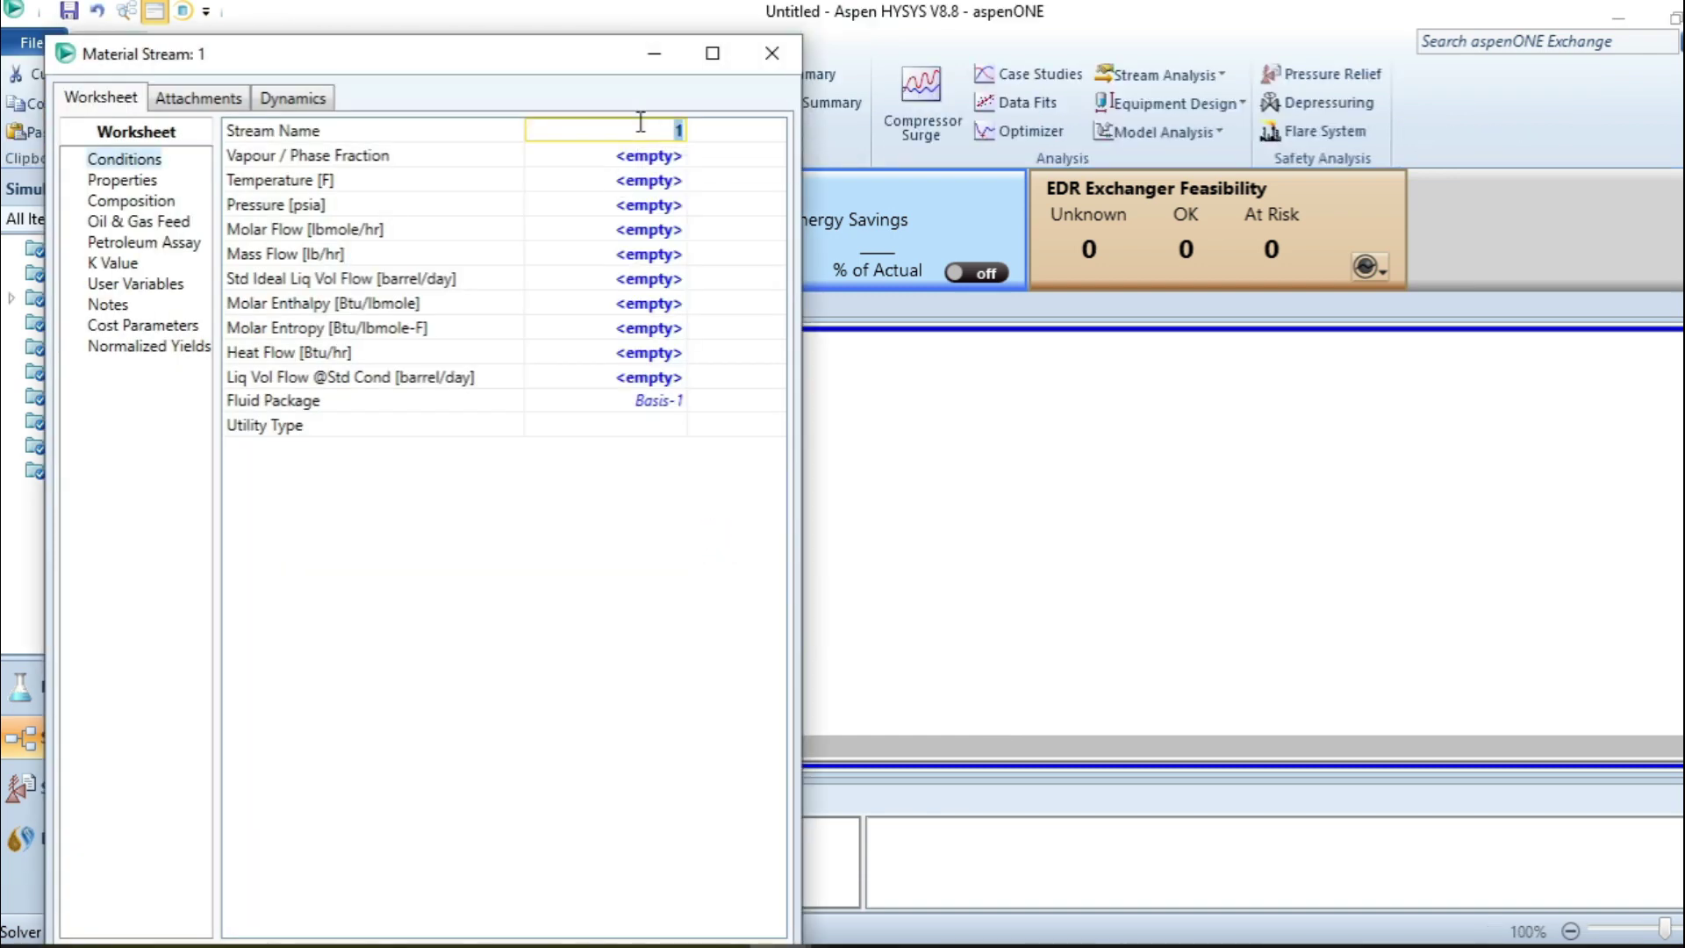
pyautogui.write('stream-1')
pyautogui.click(666, 181)
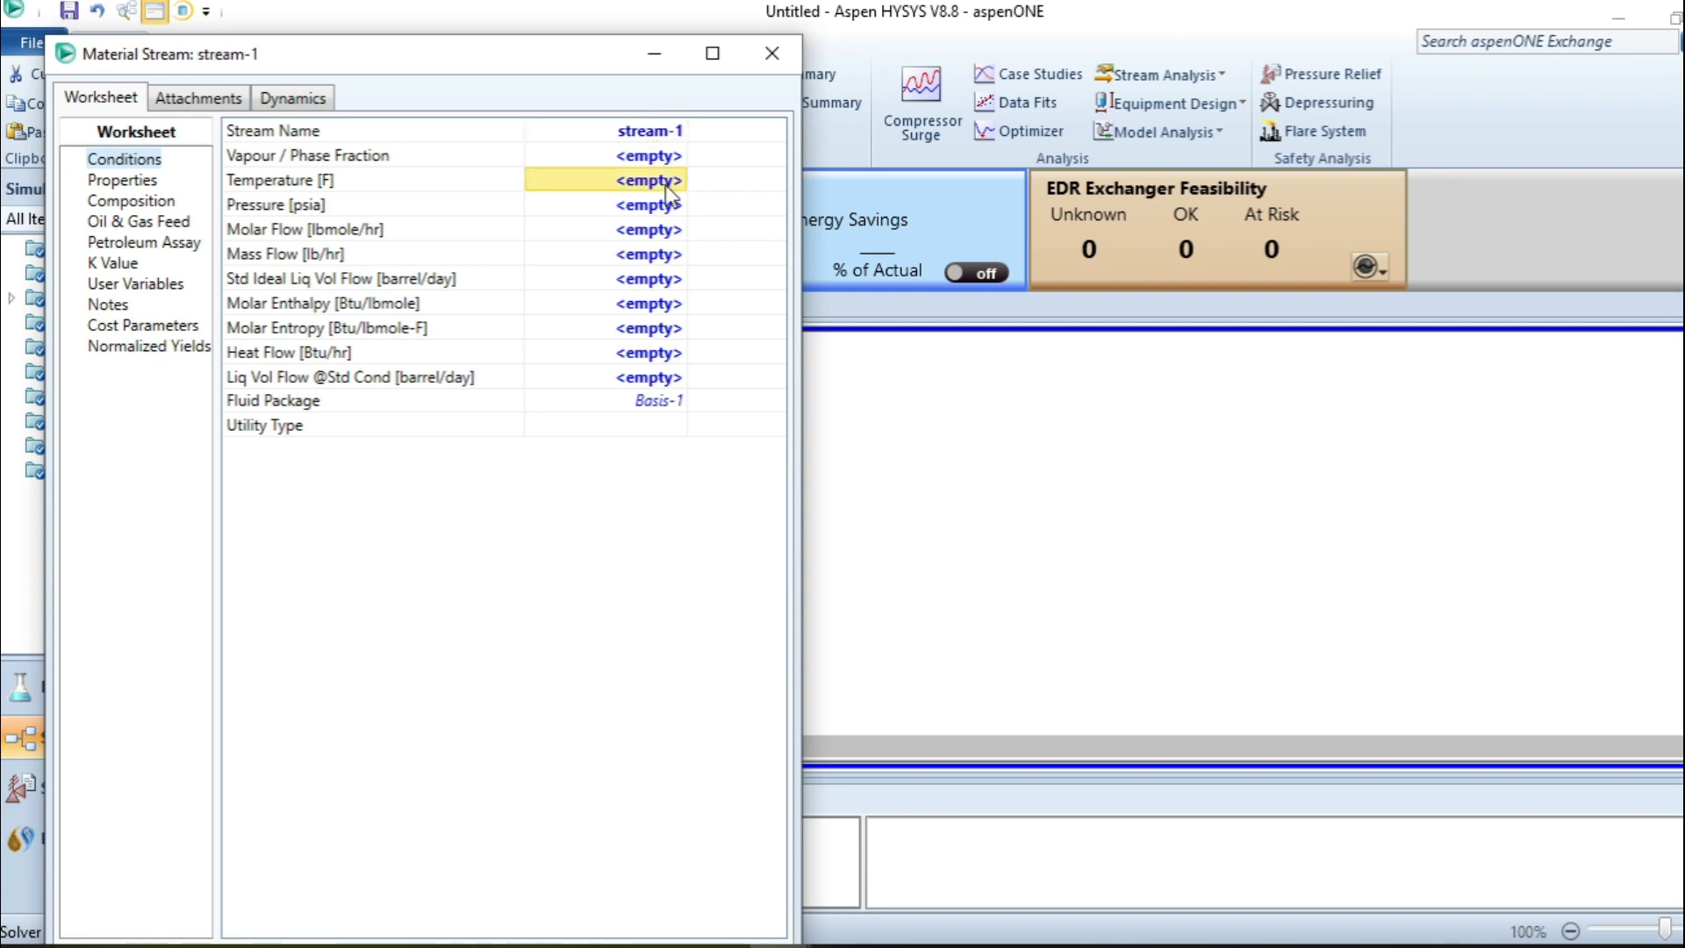
pyautogui.hotkey('alt', 'Tab')
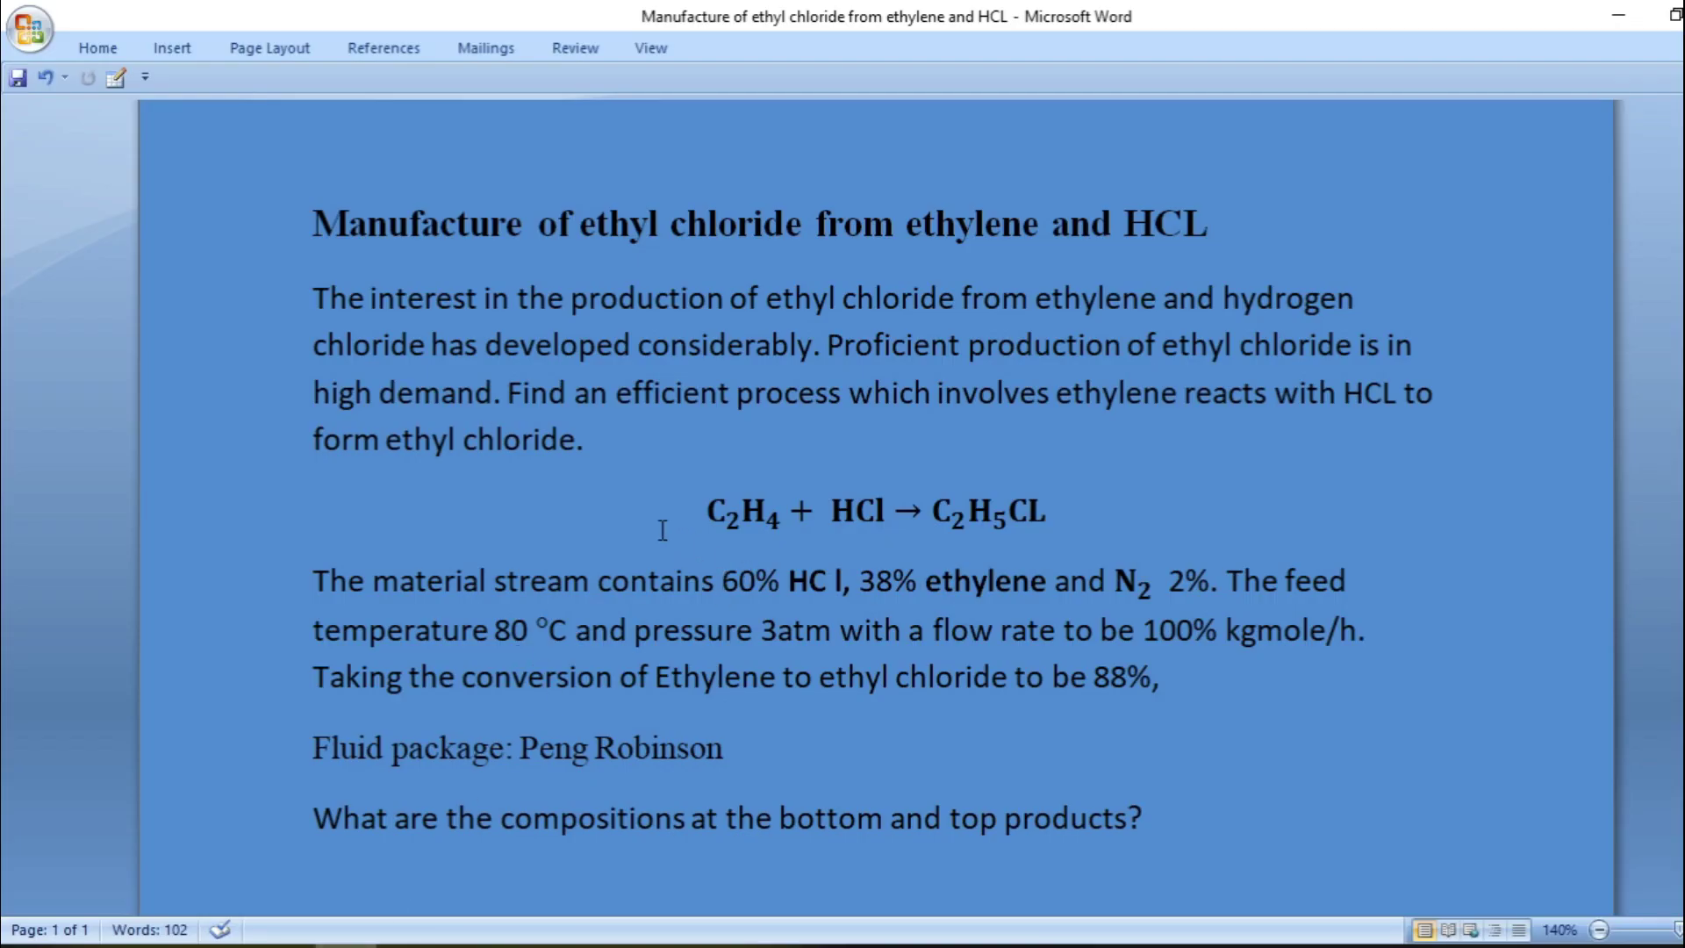
pyautogui.click(537, 639)
pyautogui.press('End')
# Step: Set stream-1 temperature to 80 °C and pressure to 3 atm
pyautogui.click(1641, 14)
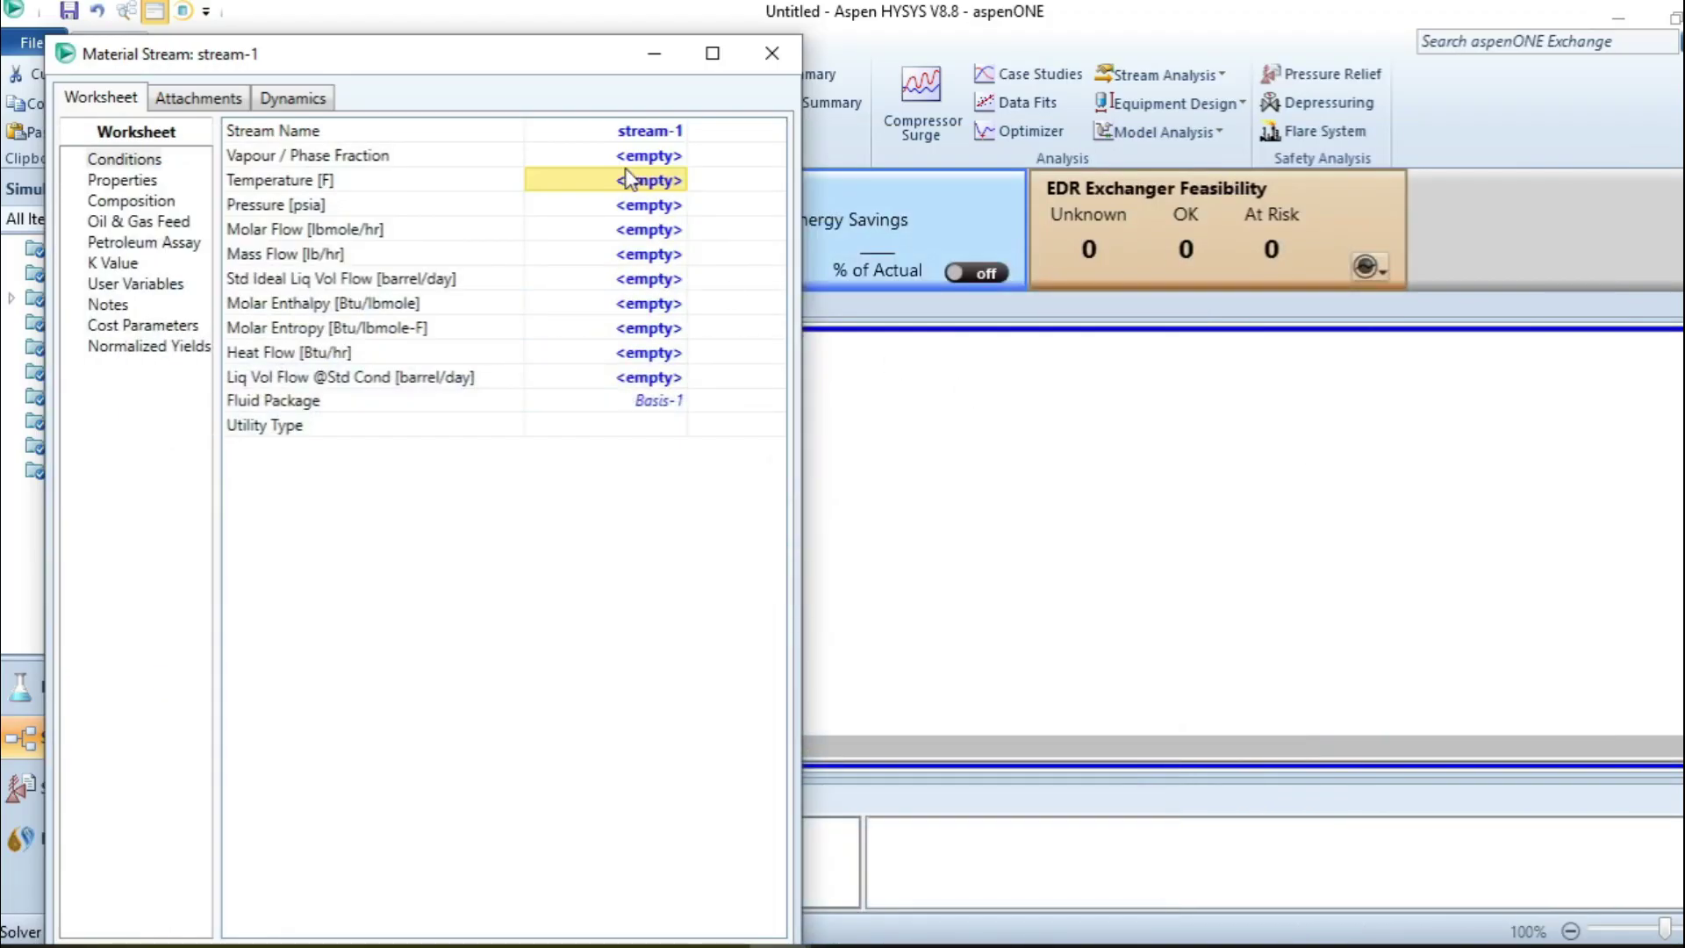
pyautogui.click(628, 179)
pyautogui.write('80')
pyautogui.click(781, 182)
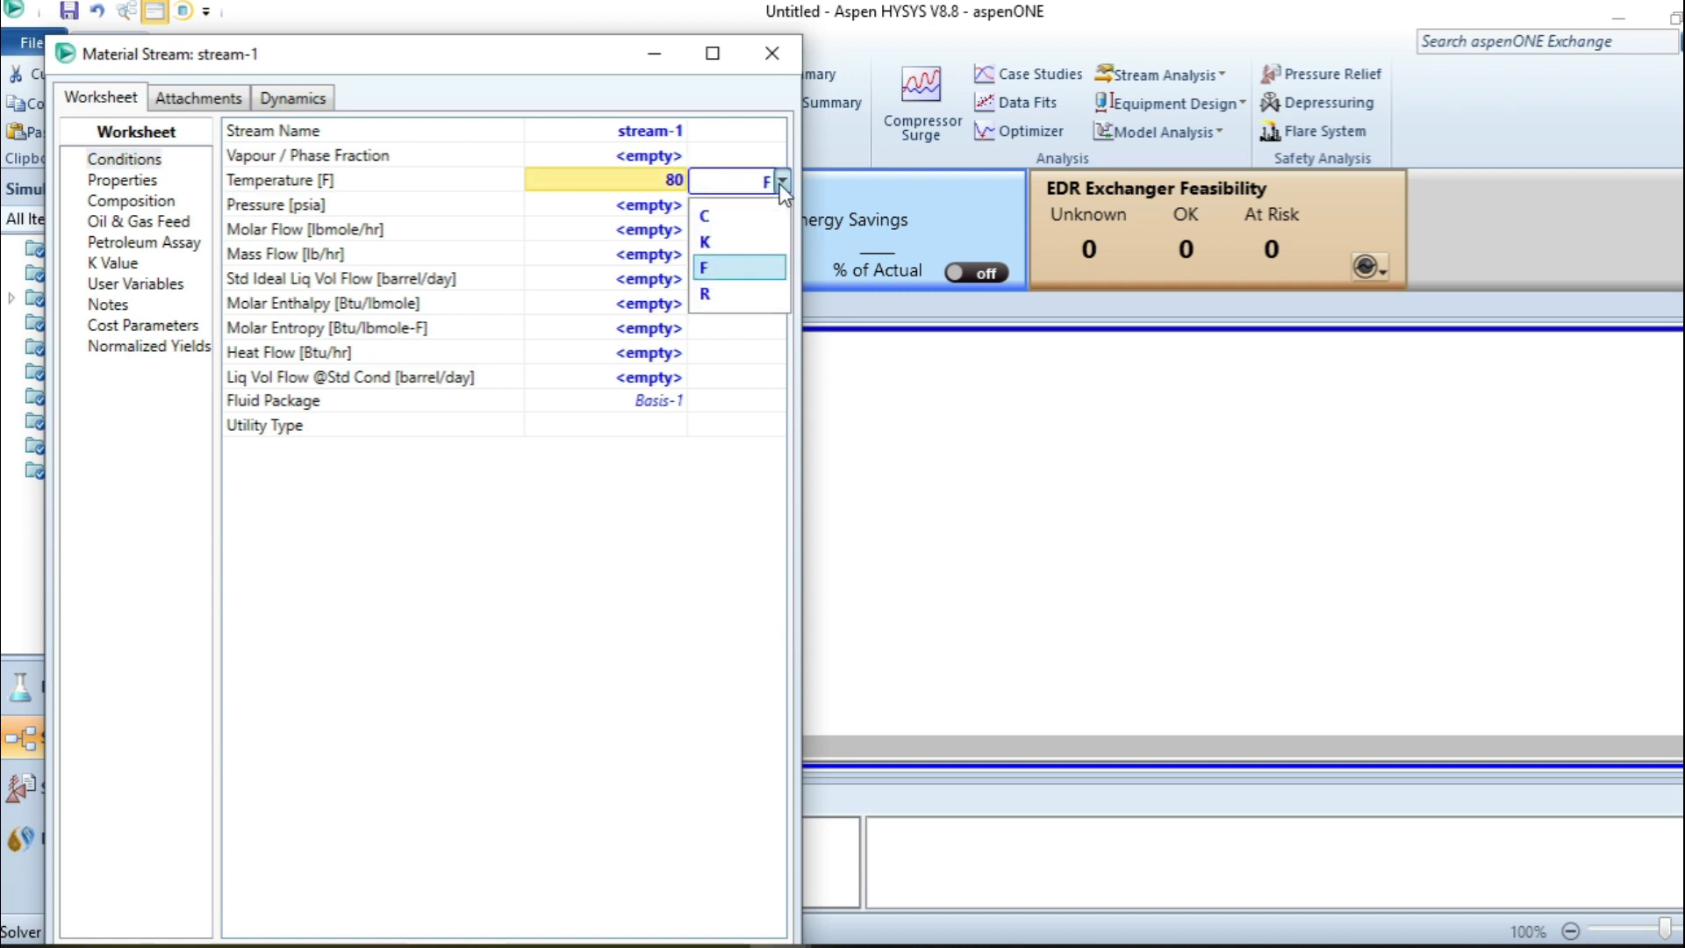
pyautogui.click(760, 208)
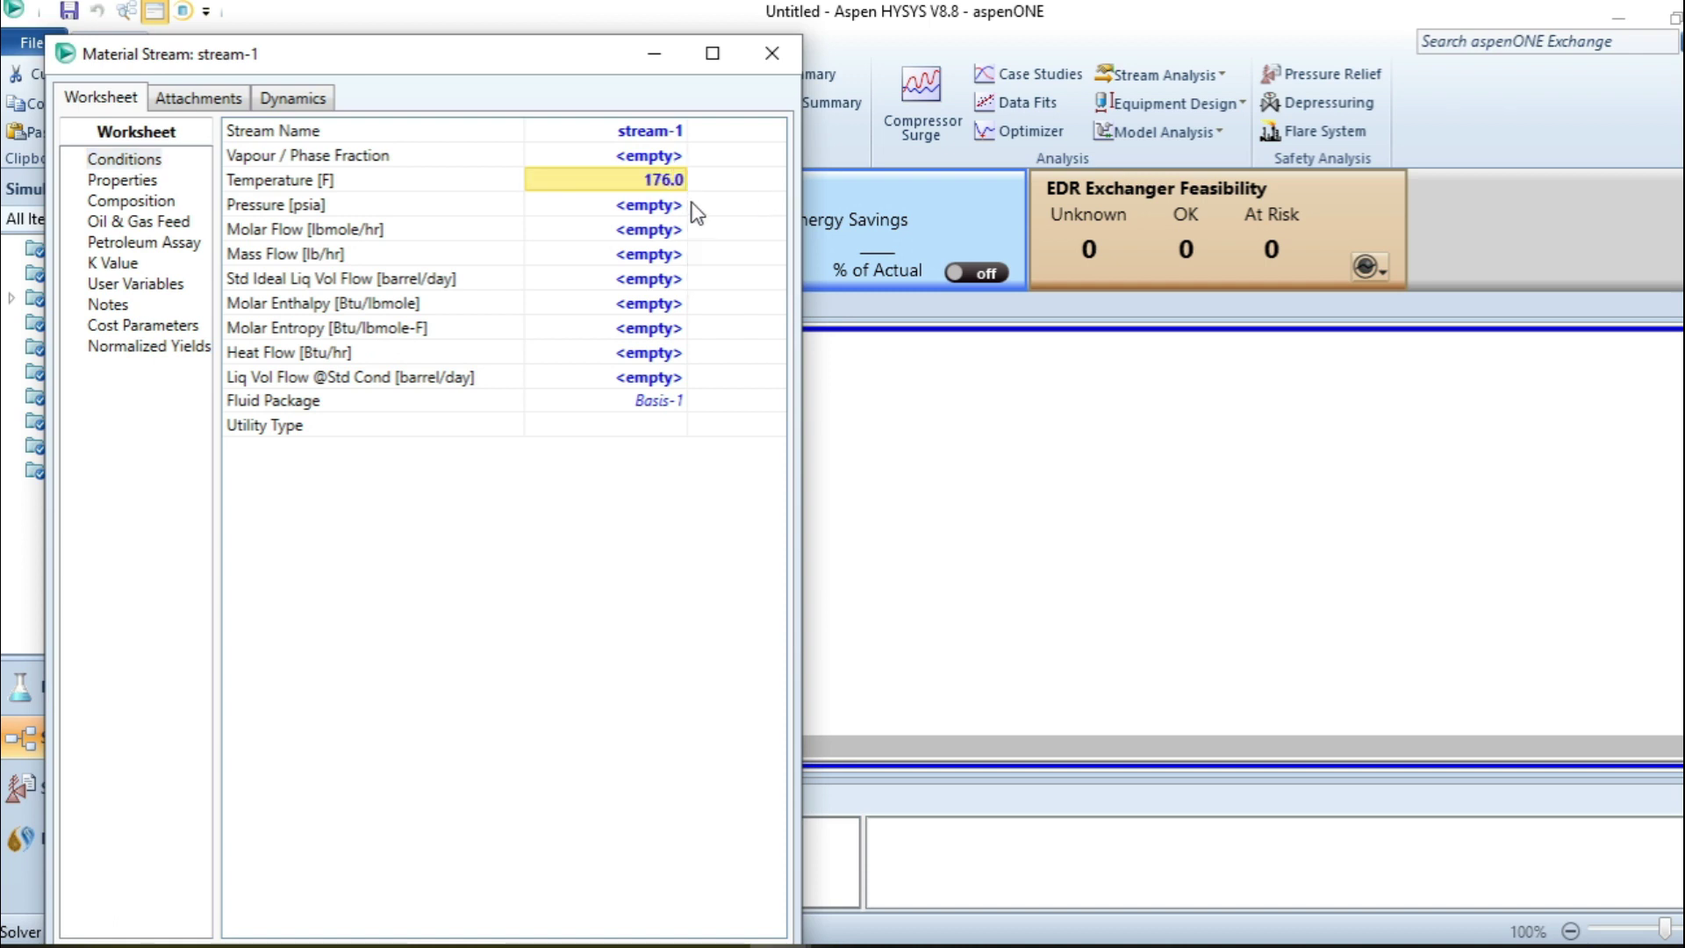
pyautogui.click(632, 205)
pyautogui.write('3')
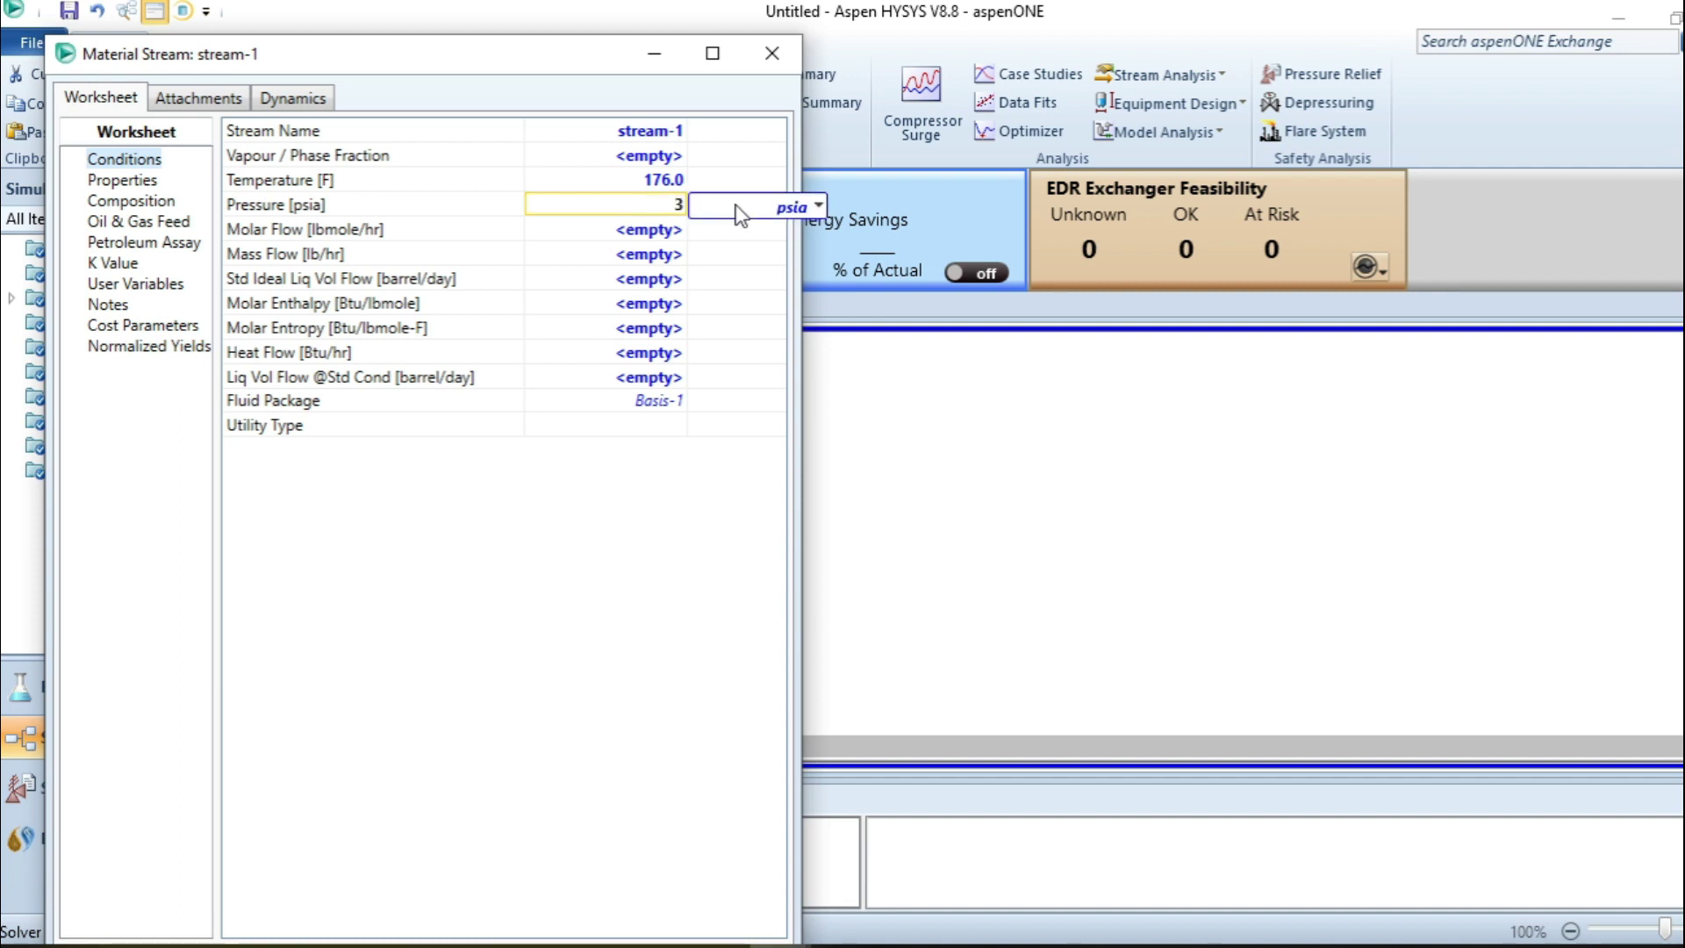
pyautogui.click(817, 206)
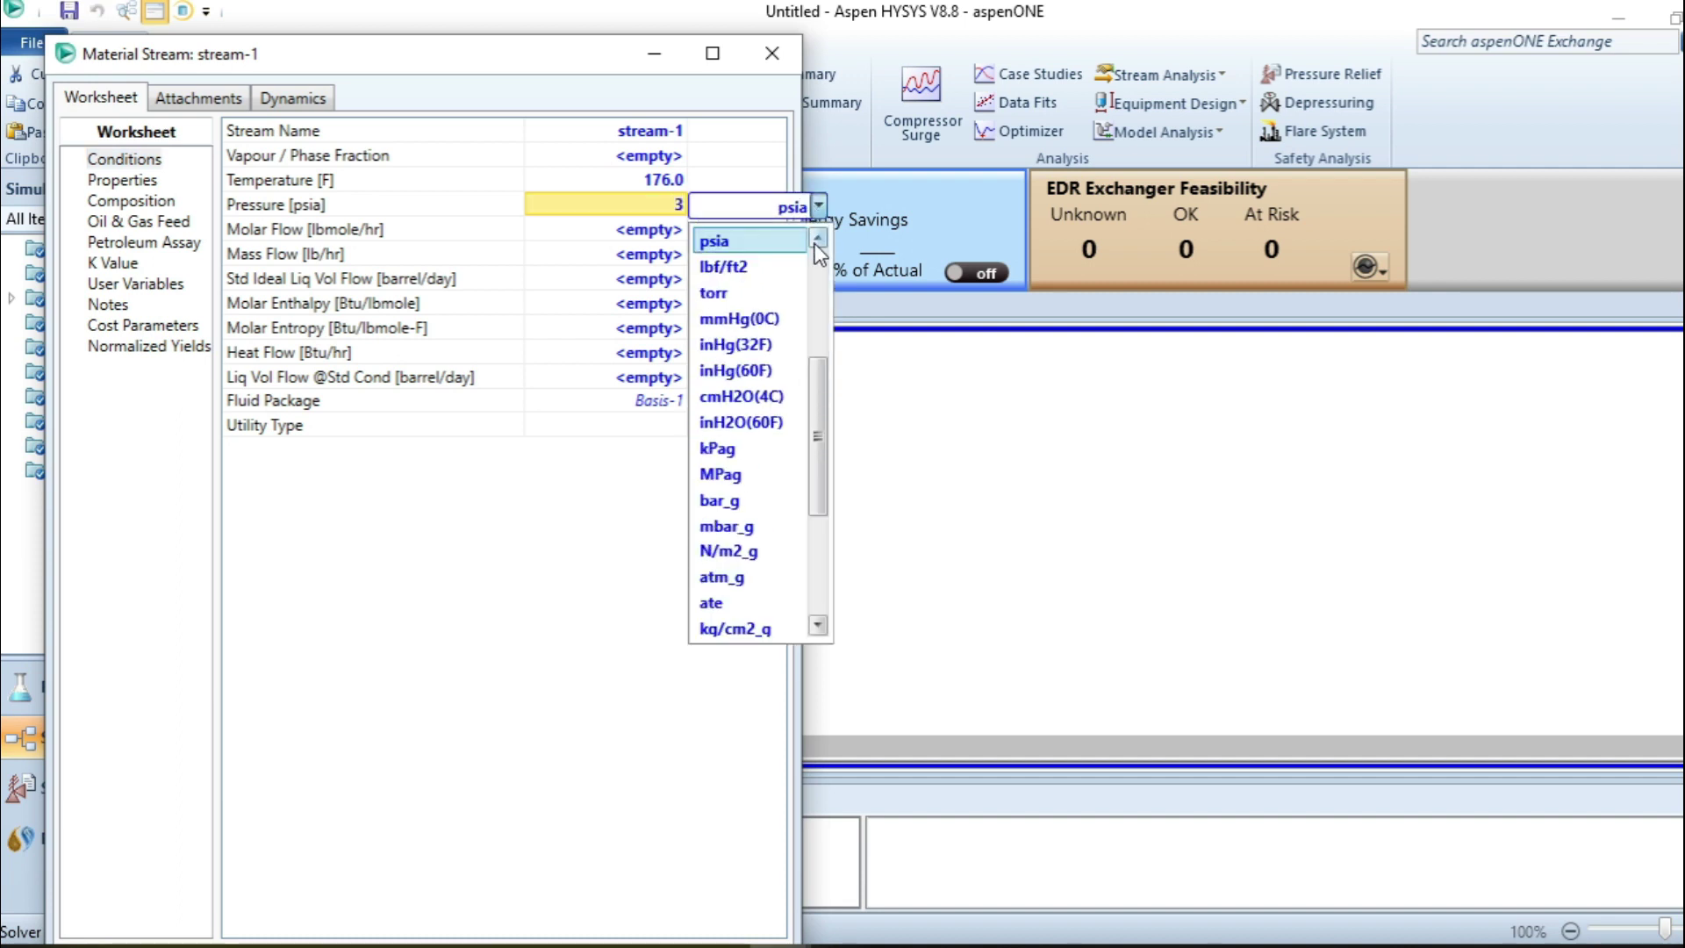
pyautogui.scroll(3, 715, 263)
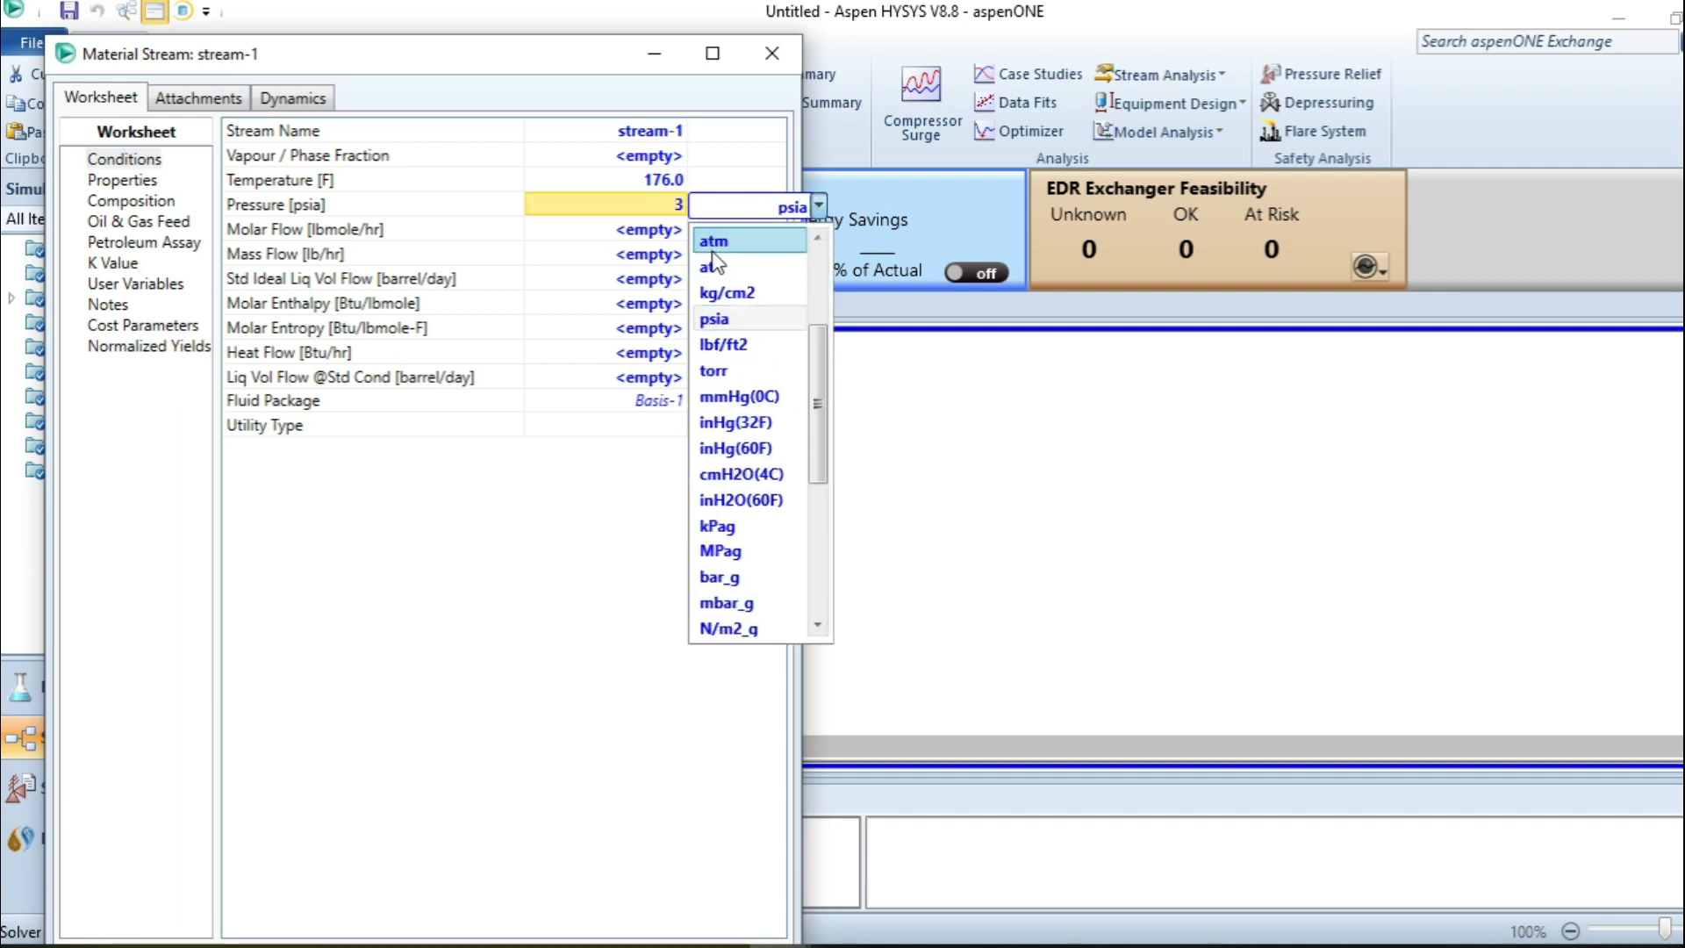
pyautogui.click(714, 247)
# Step: Set stream-1 molar flow to 100 kgmole/h
pyautogui.click(676, 234)
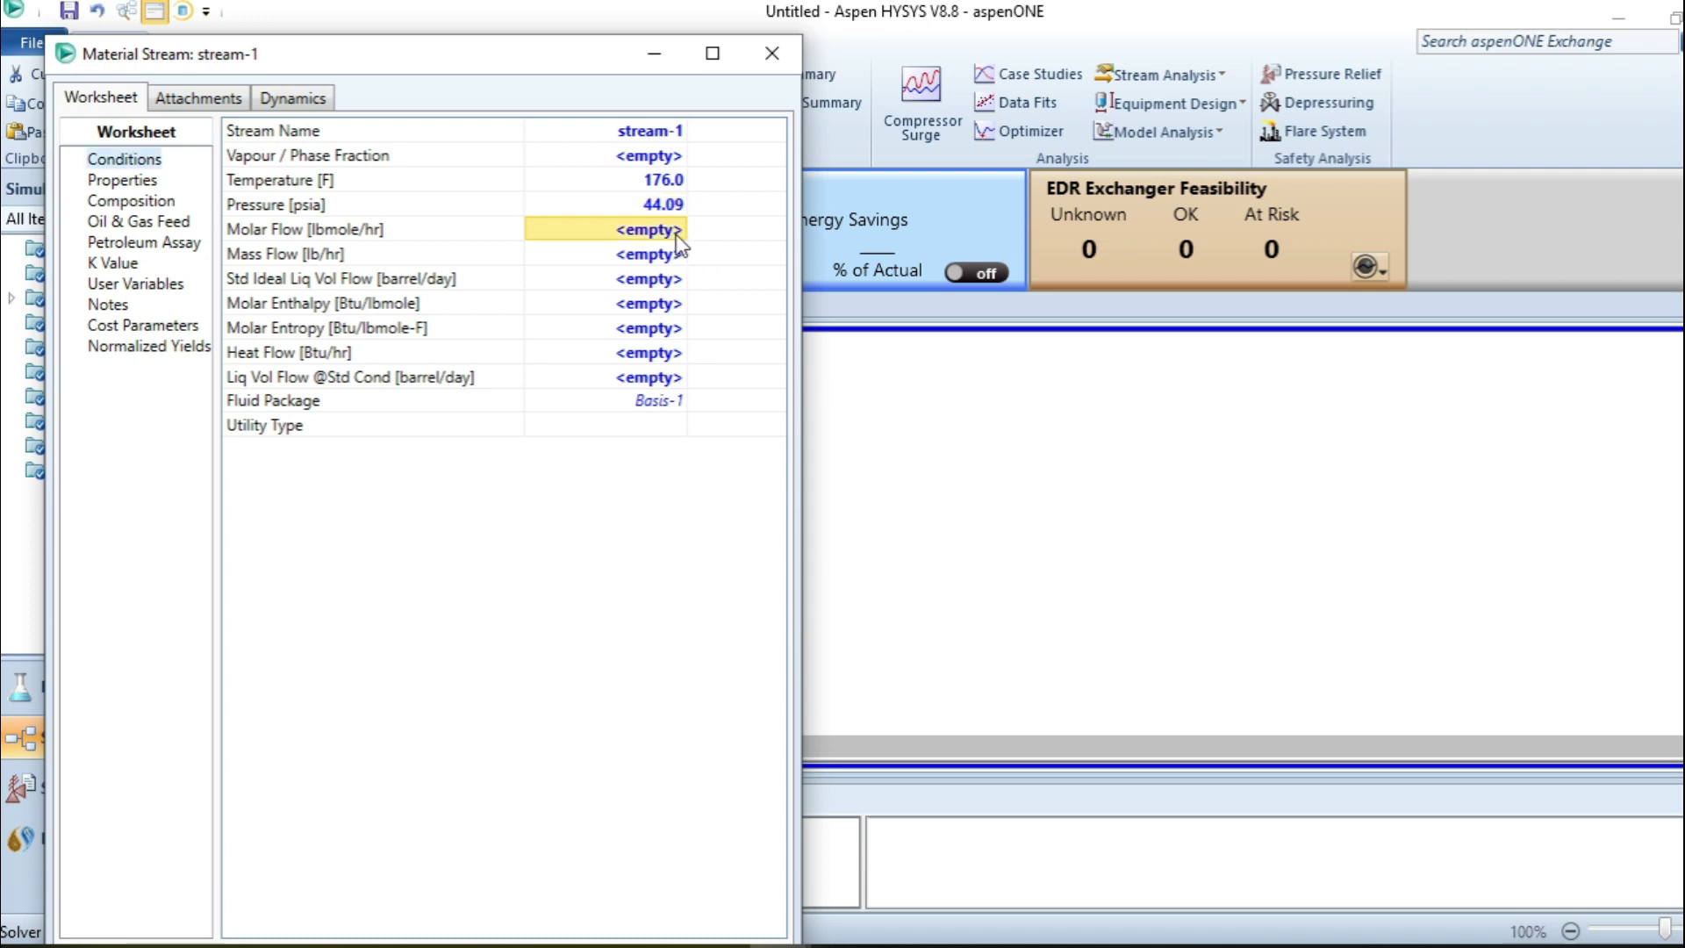
pyautogui.click(677, 234)
pyautogui.write('100')
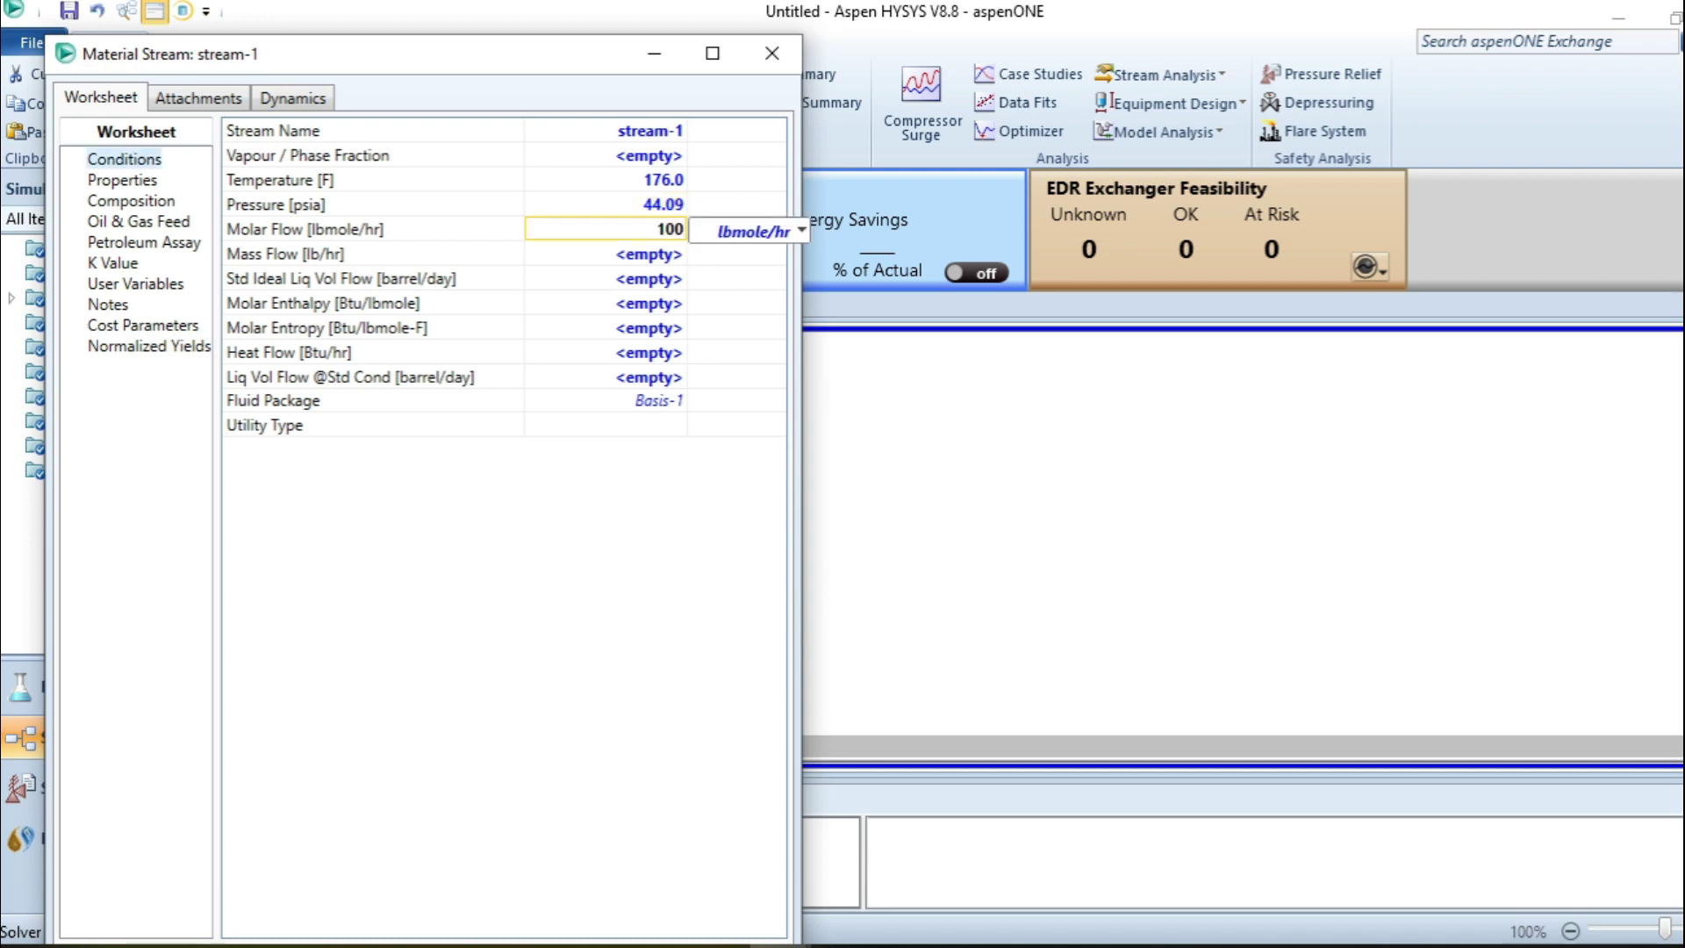
pyautogui.click(802, 231)
pyautogui.scroll(1, 807, 283)
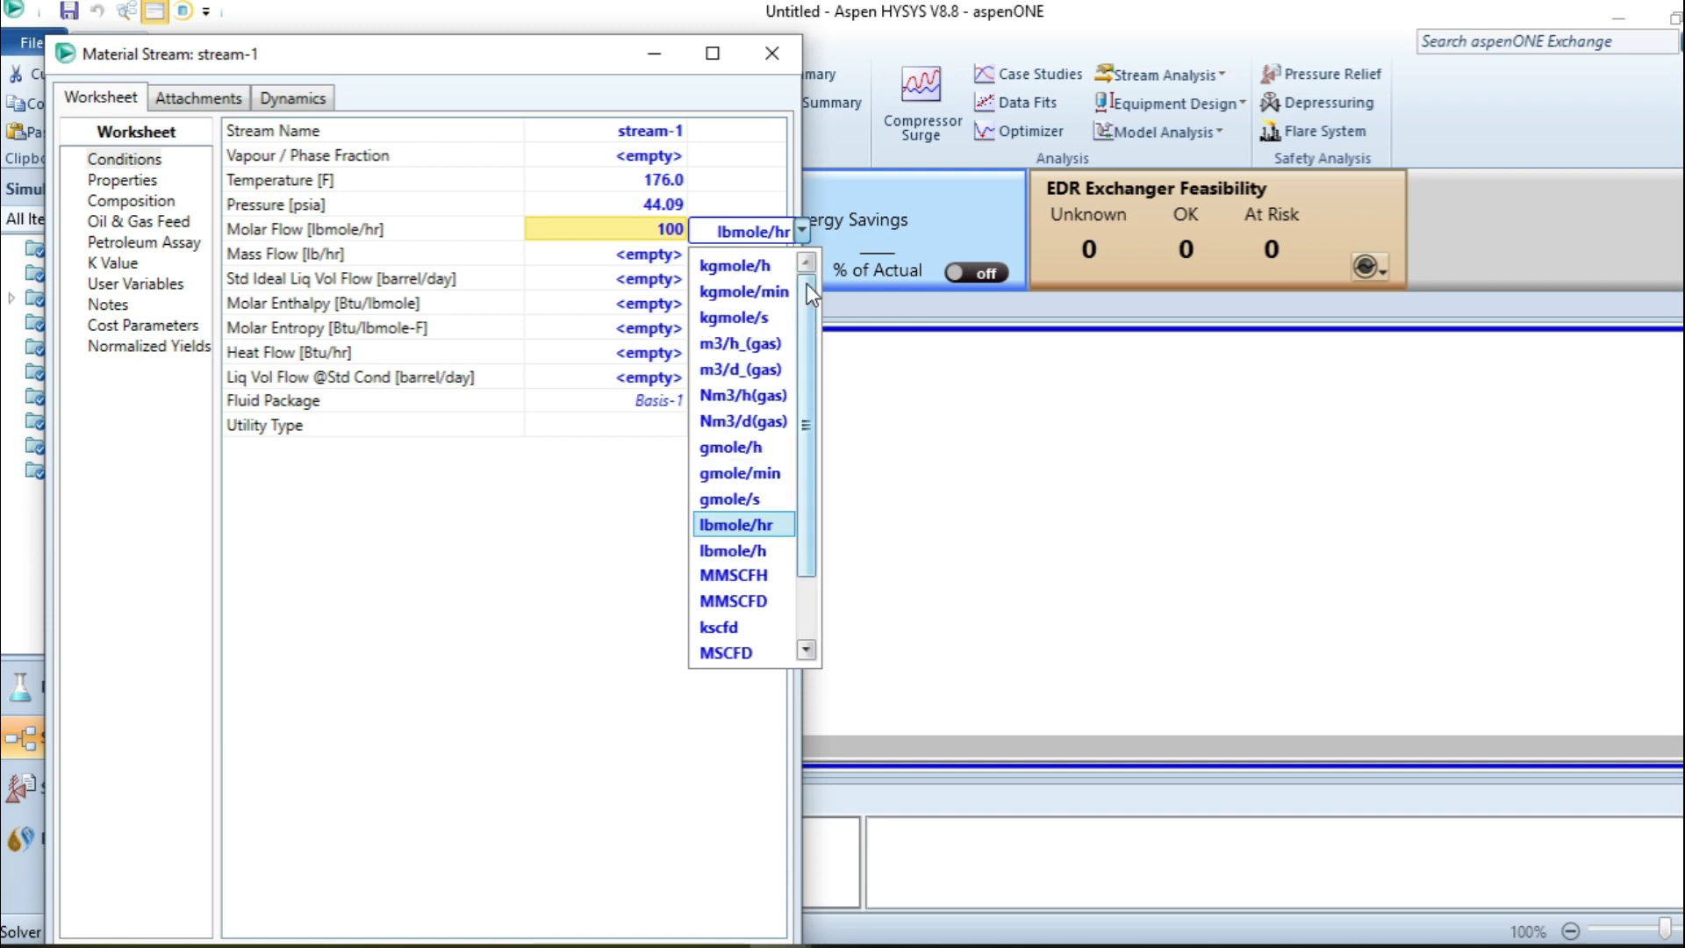
pyautogui.click(750, 262)
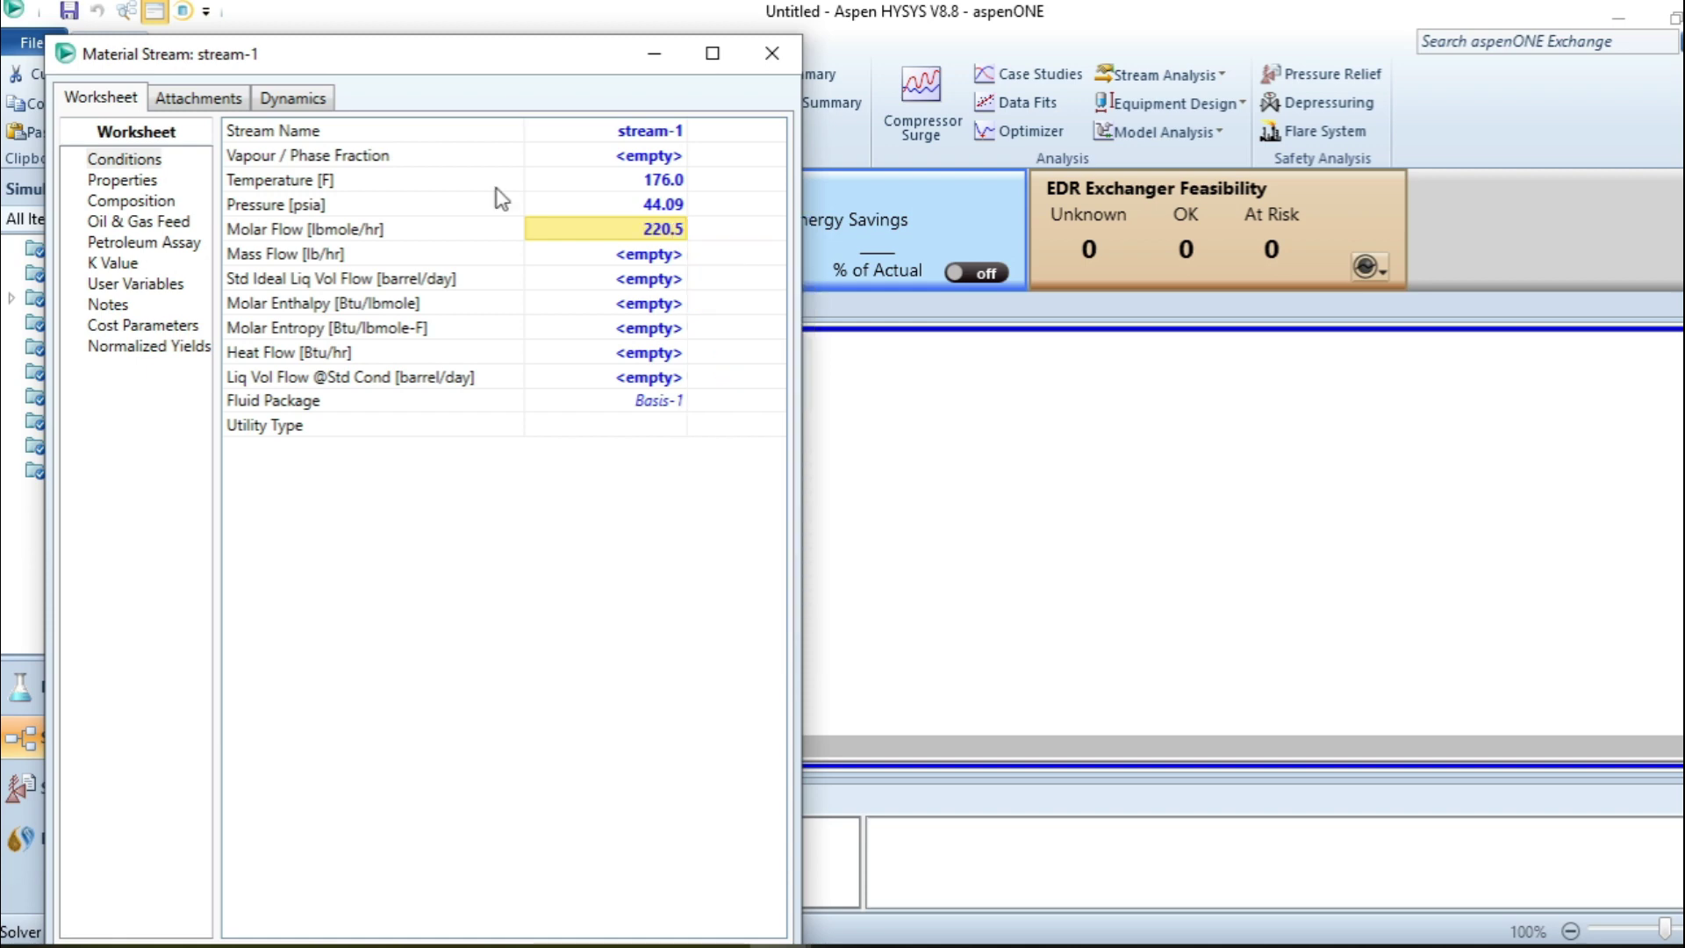
# Step: Enter a Nitrogen mole fraction of 0.02, checking the Word problem statement
pyautogui.click(123, 201)
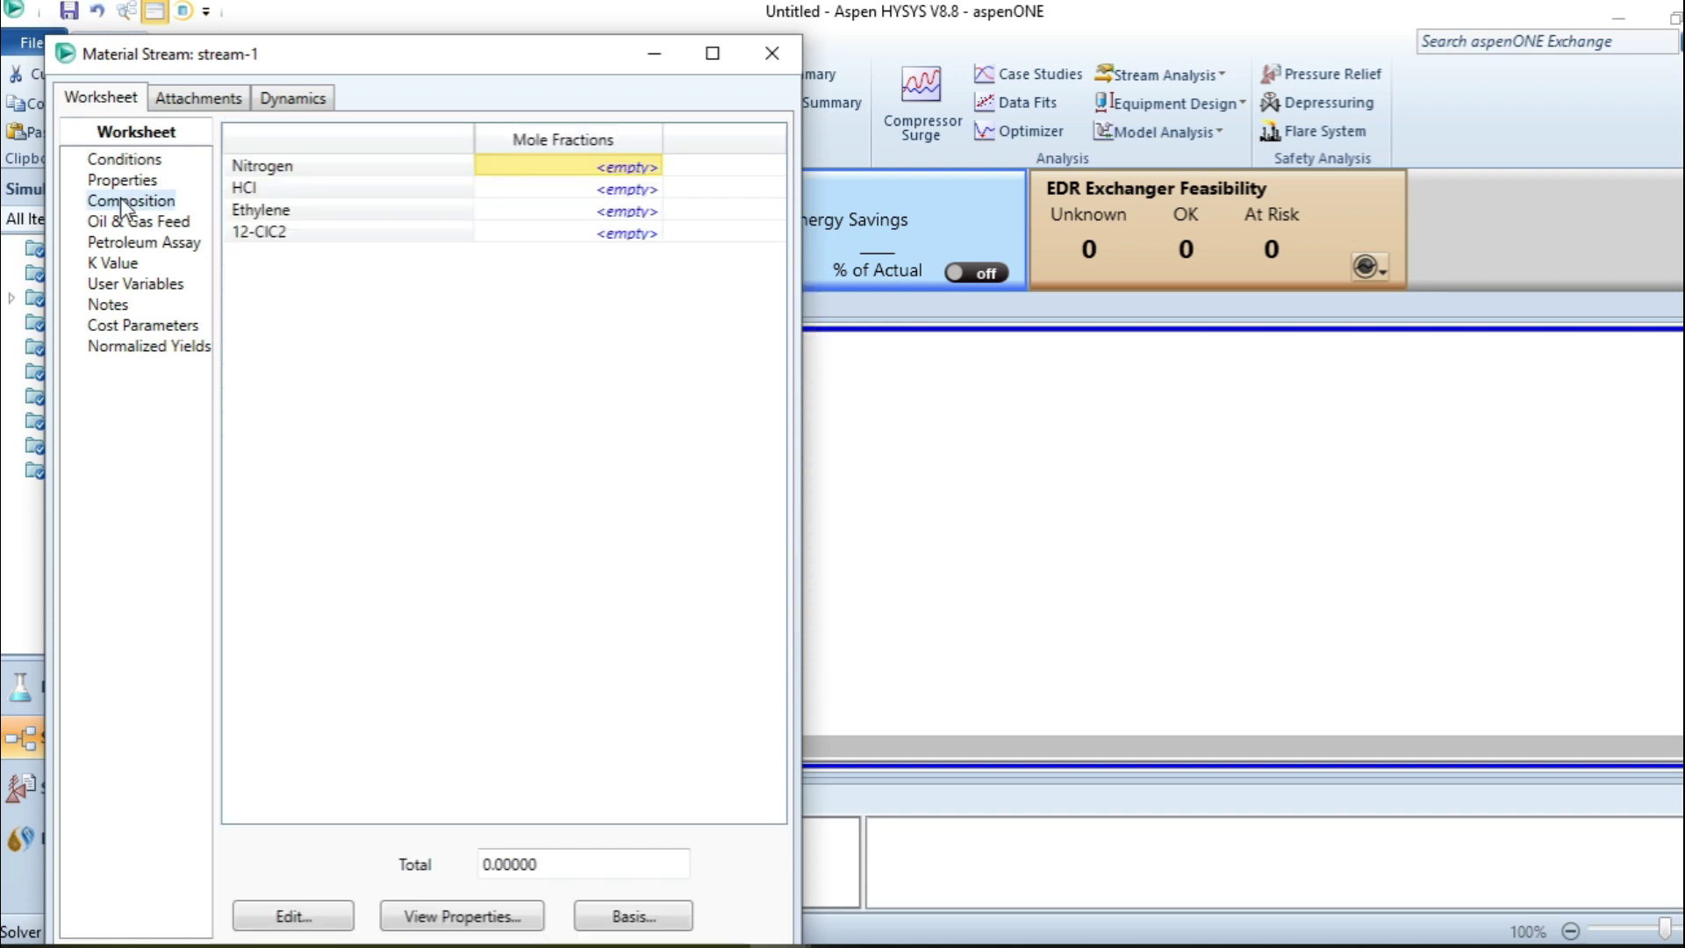
pyautogui.click(587, 169)
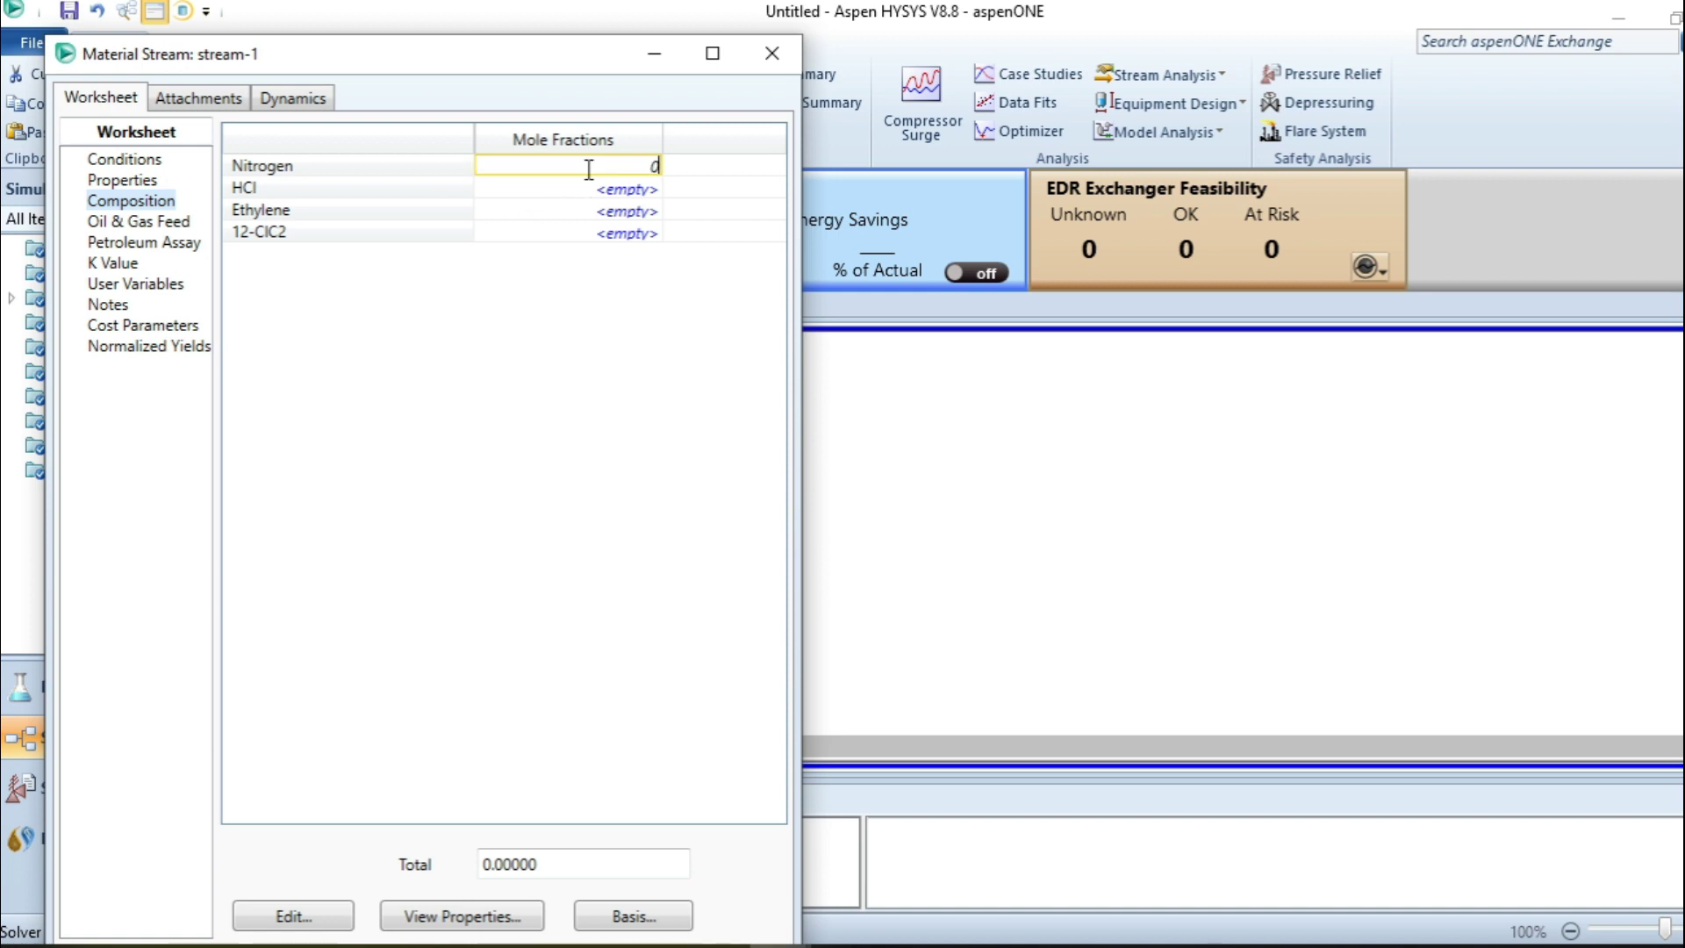
pyautogui.write('0.02')
pyautogui.press('Return')
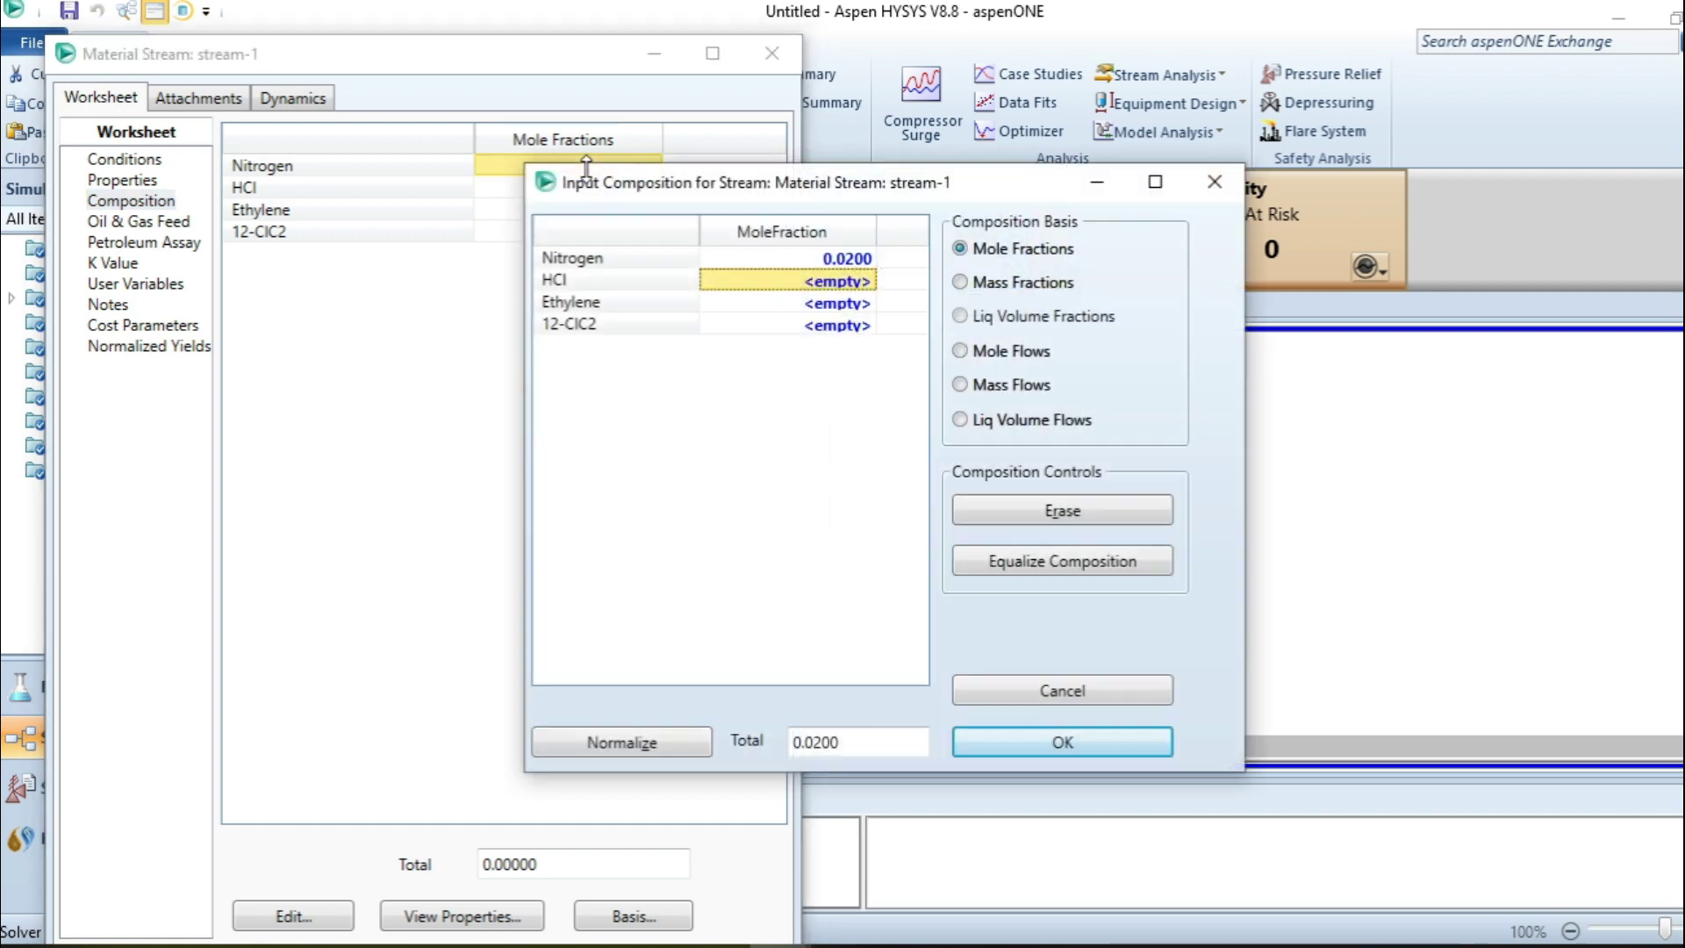
pyautogui.click(830, 276)
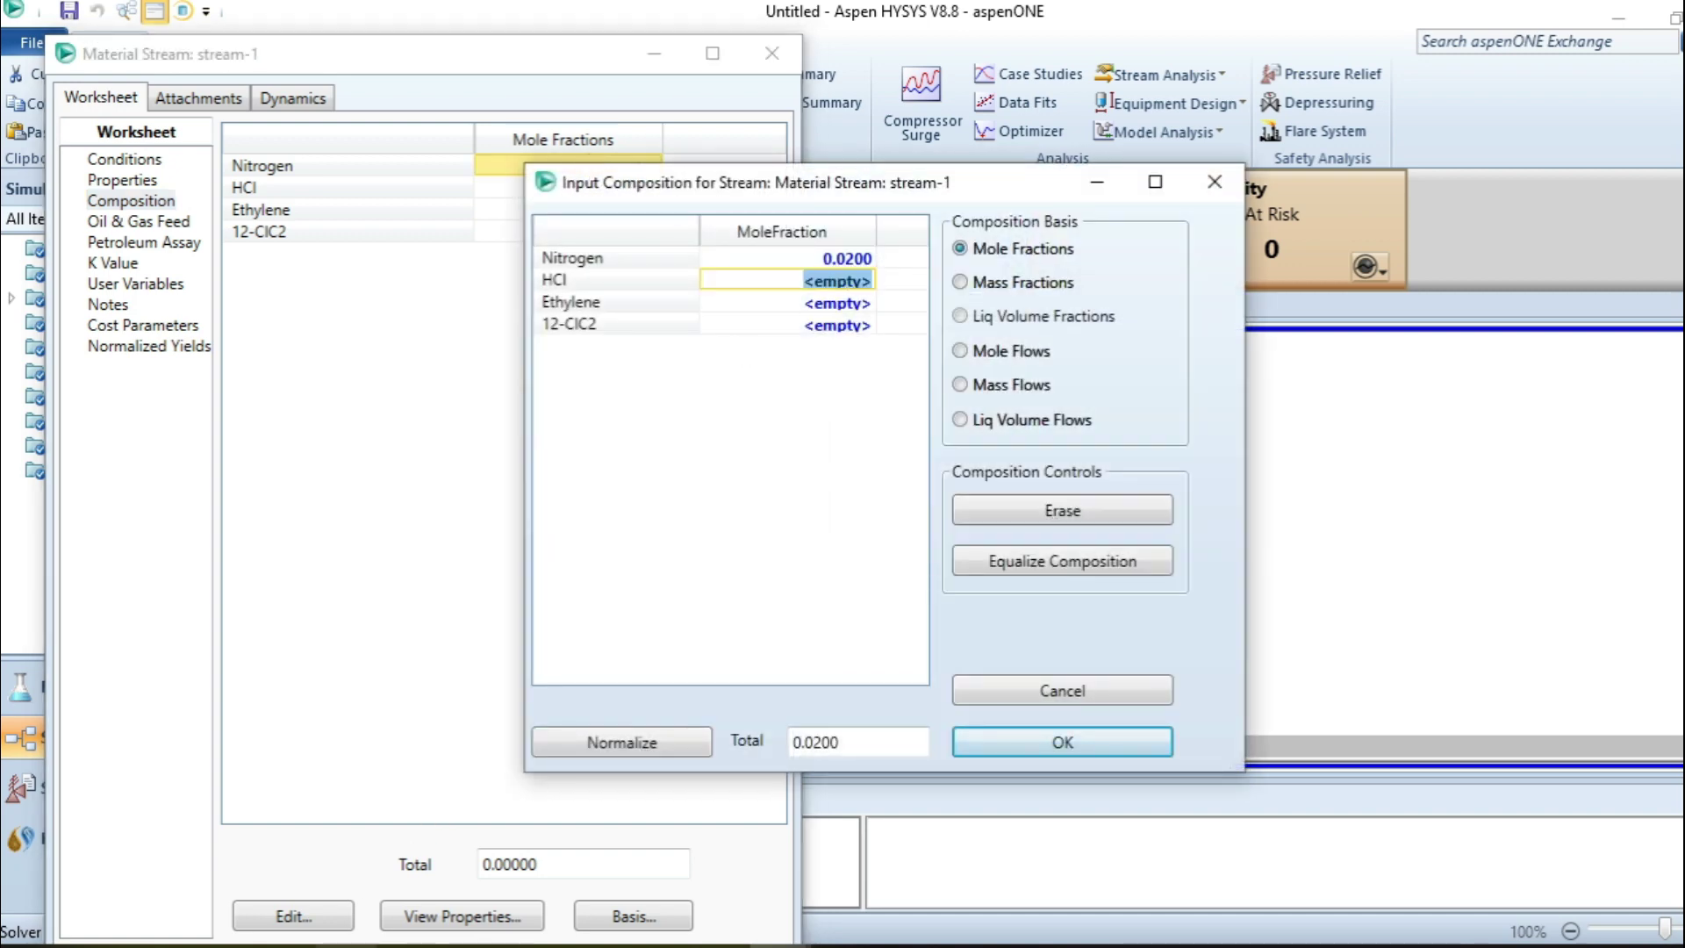
pyautogui.hotkey('alt', 'Tab')
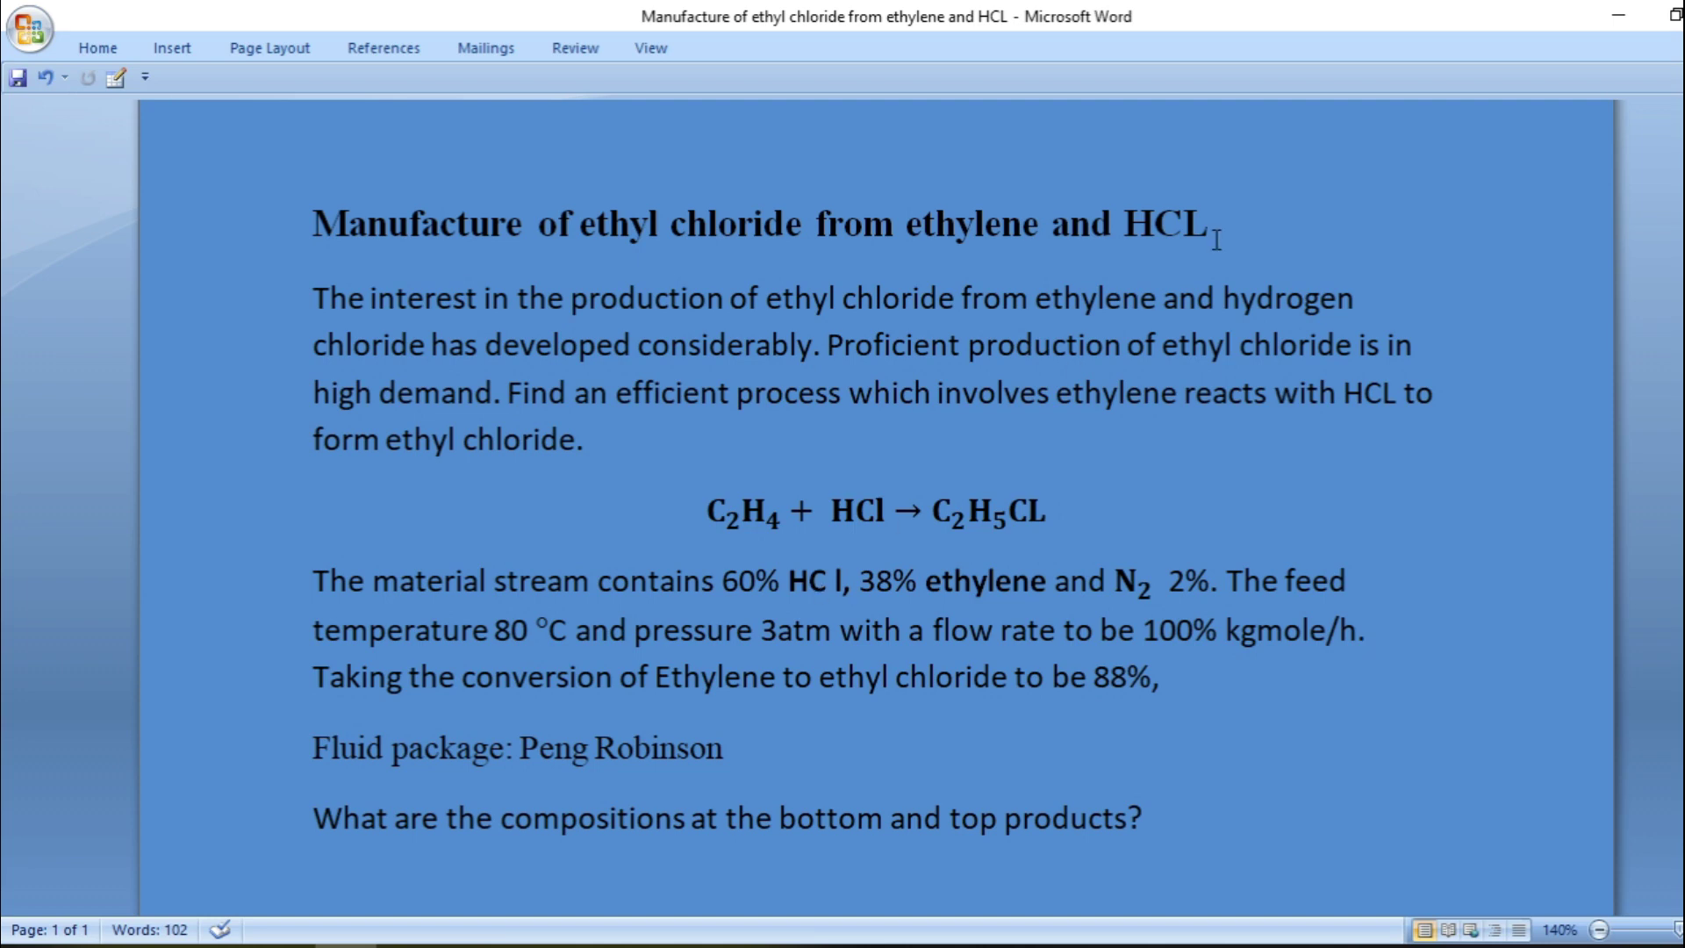
pyautogui.click(1599, 11)
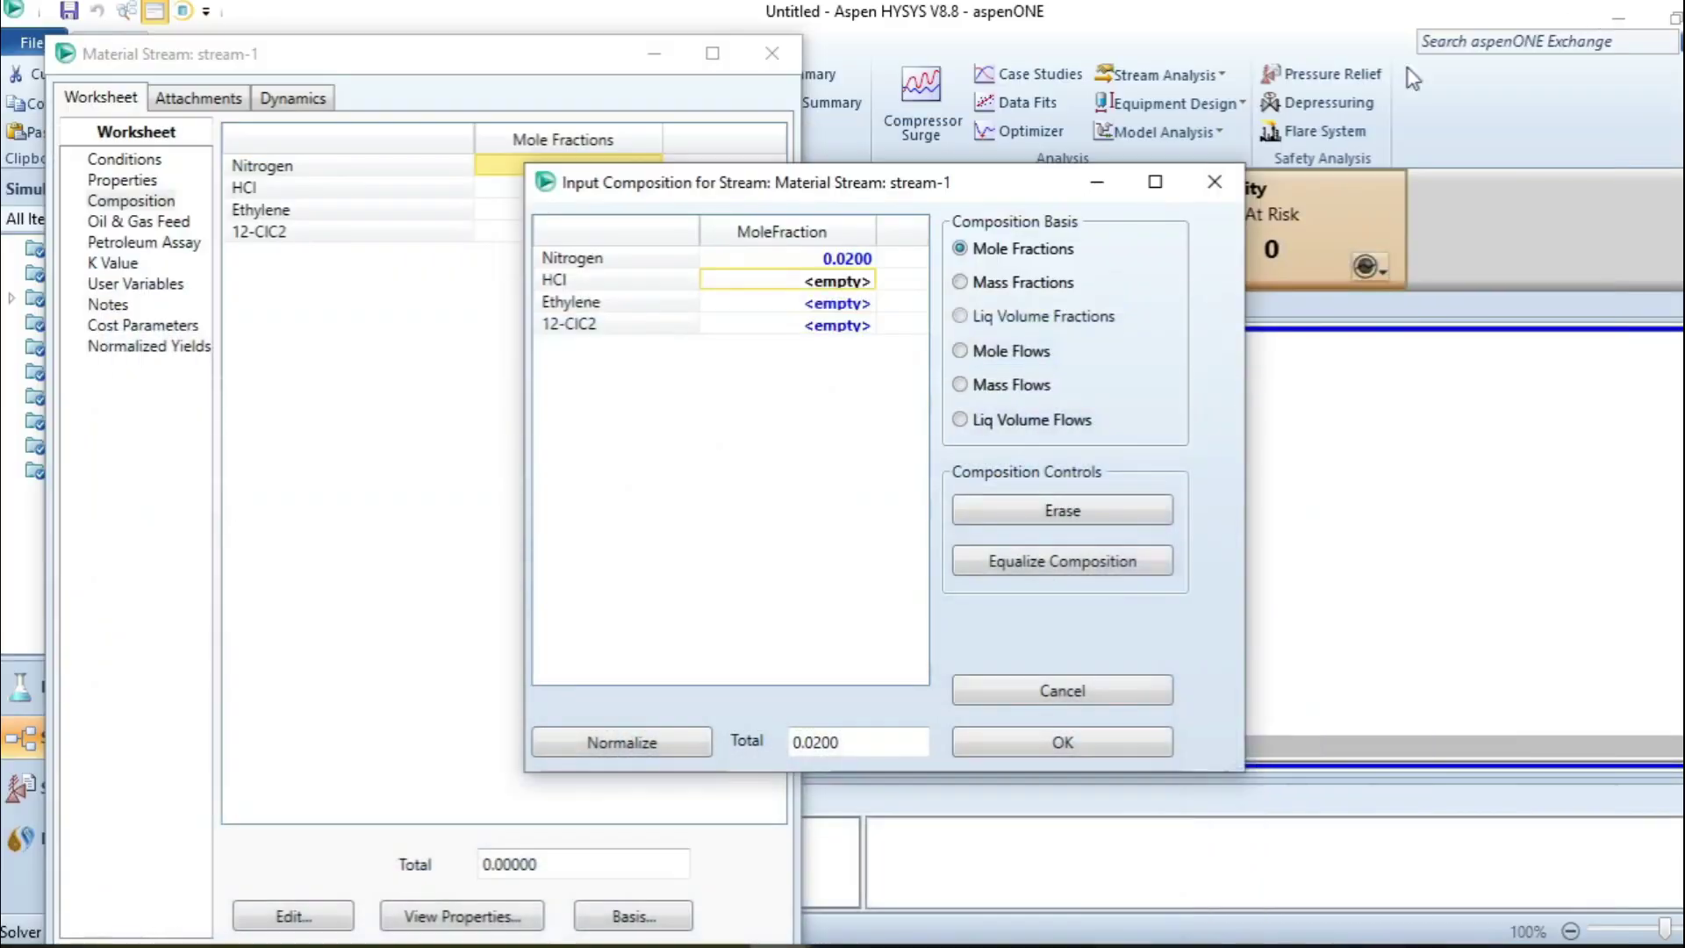
# Step: Enter HCl 0.6 and Ethylene 0.38 mole fractions and accept the composition
pyautogui.click(838, 281)
pyautogui.write('0.6')
pyautogui.press('BackSpace')
pyautogui.press('BackSpace')
pyautogui.press('BackSpace')
pyautogui.press('BackSpace')
pyautogui.press('BackSpace')
pyautogui.press('BackSpace')
pyautogui.press('Delete')
pyautogui.press('Delete')
pyautogui.press('Delete')
pyautogui.press('Delete')
pyautogui.write('0.6')
pyautogui.click(838, 300)
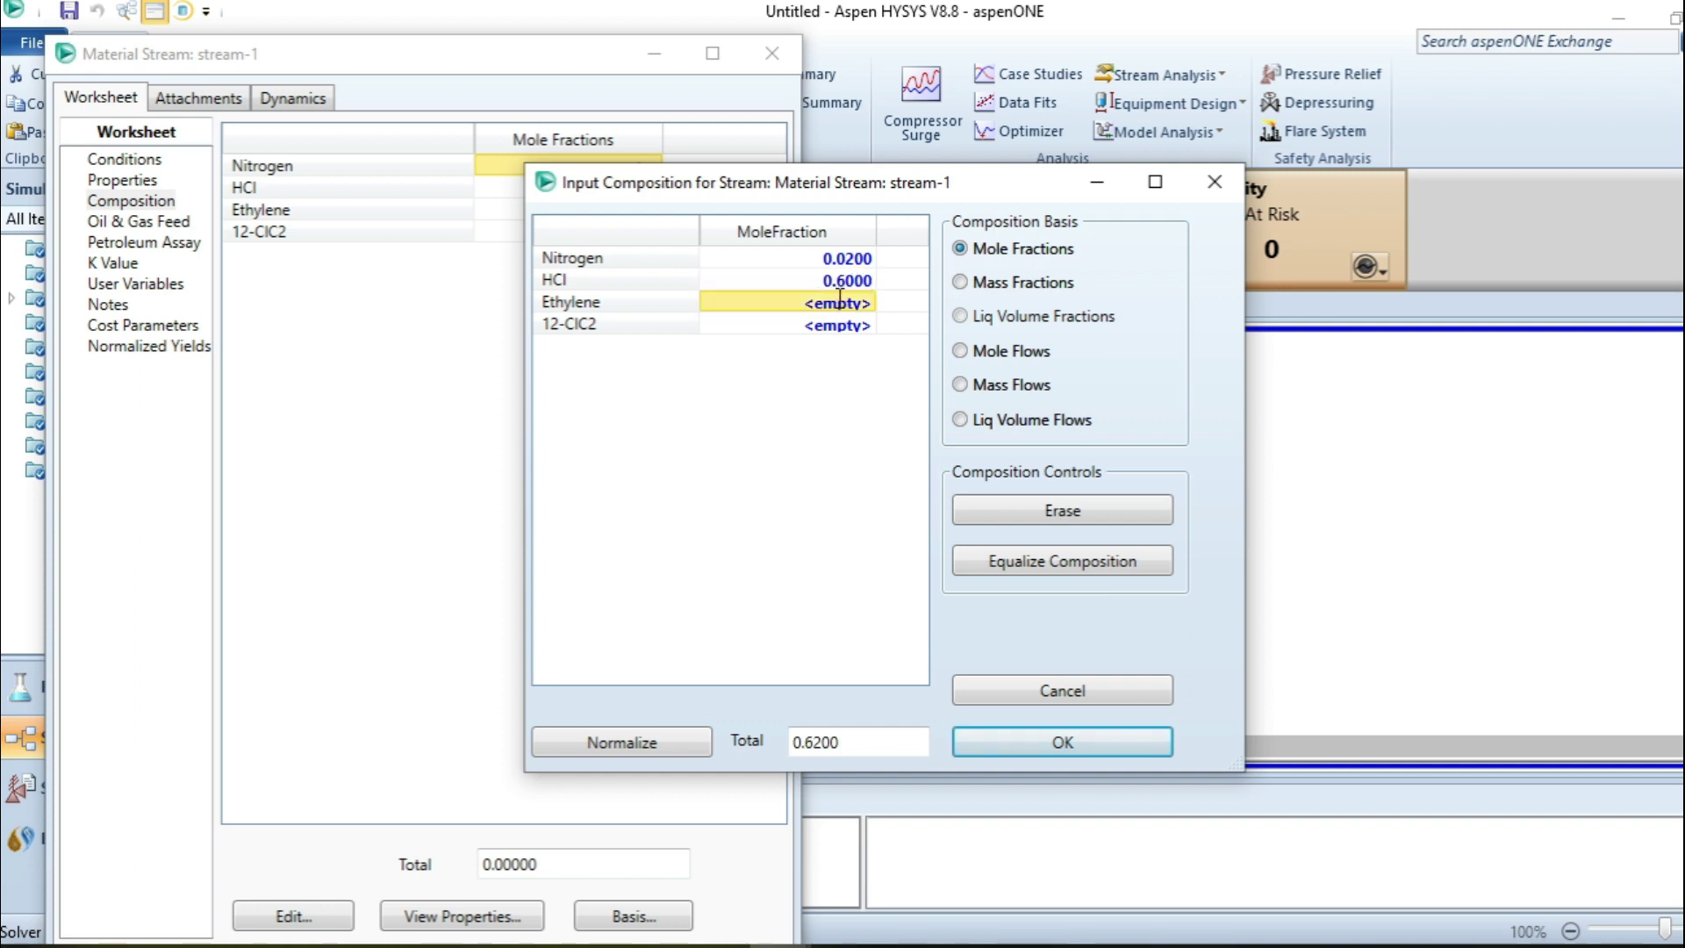
pyautogui.write('0.38')
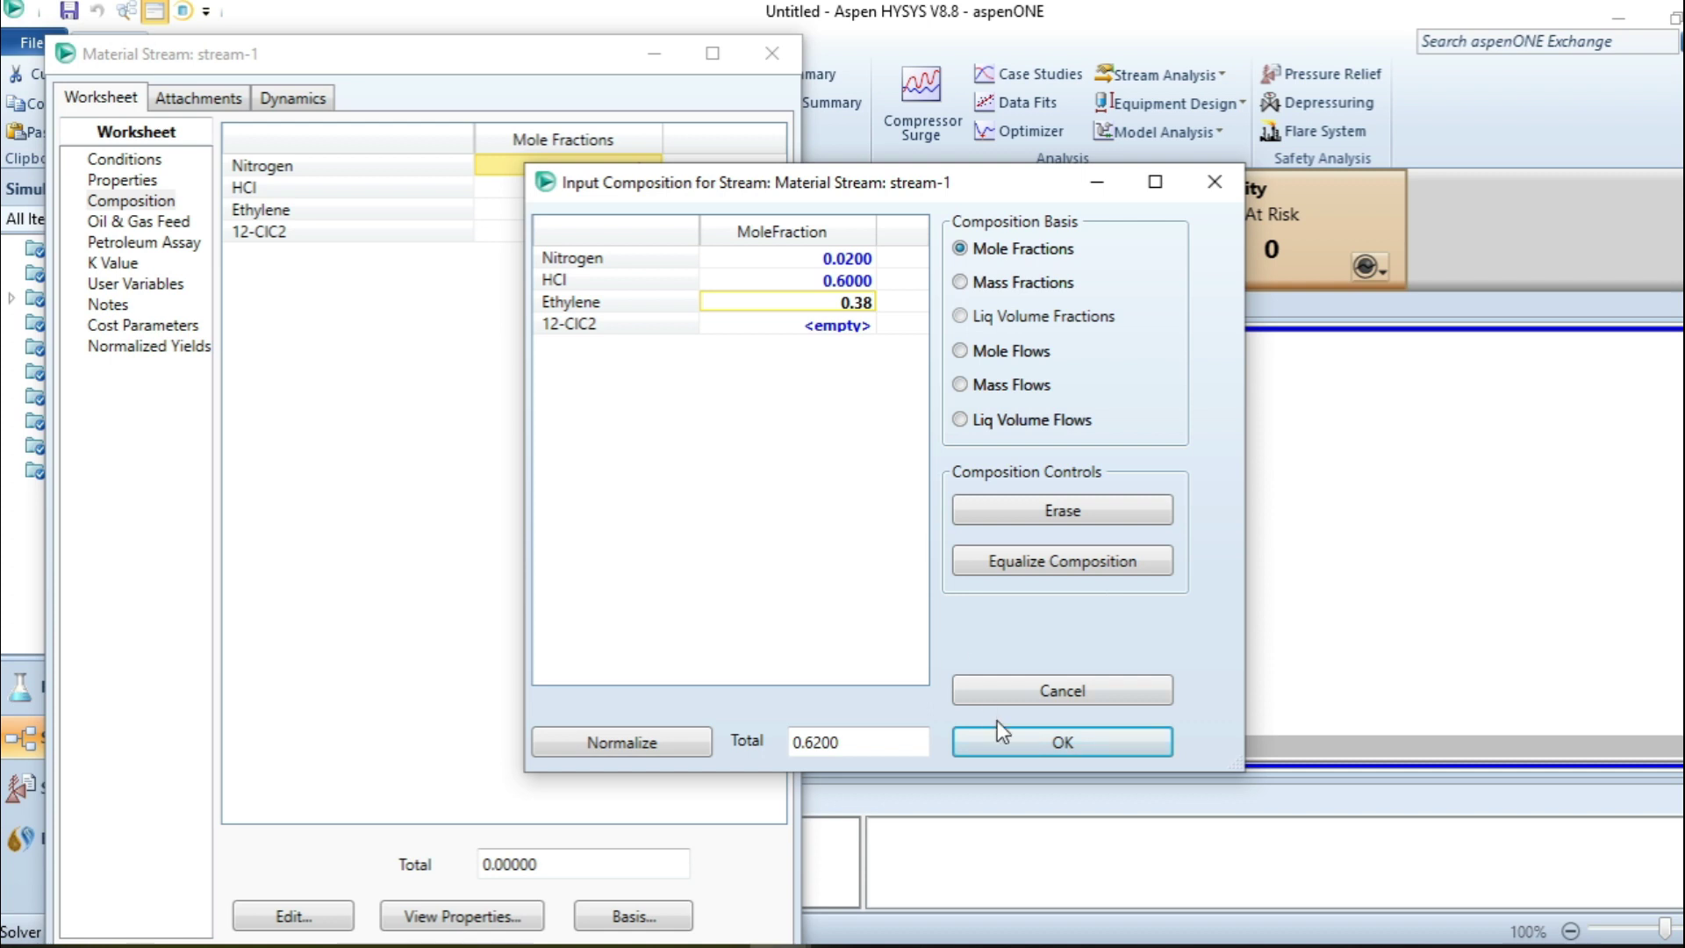
pyautogui.click(1066, 750)
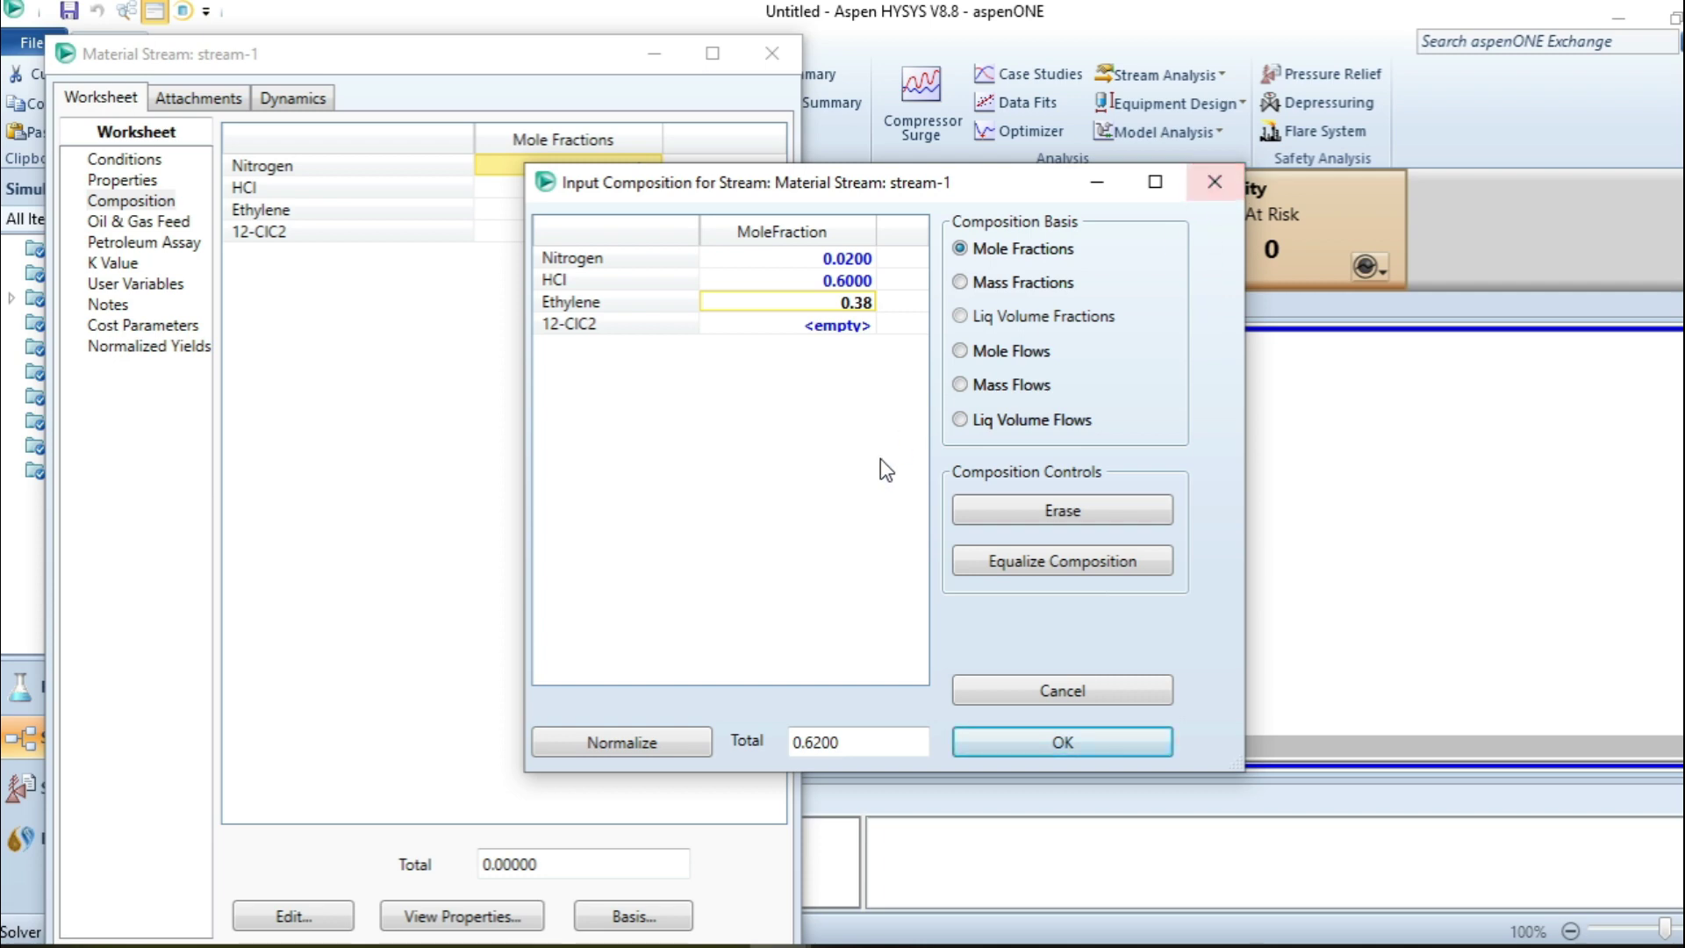
# Step: Review the solved stream-1 worksheet full-size, then close it
pyautogui.click(1215, 182)
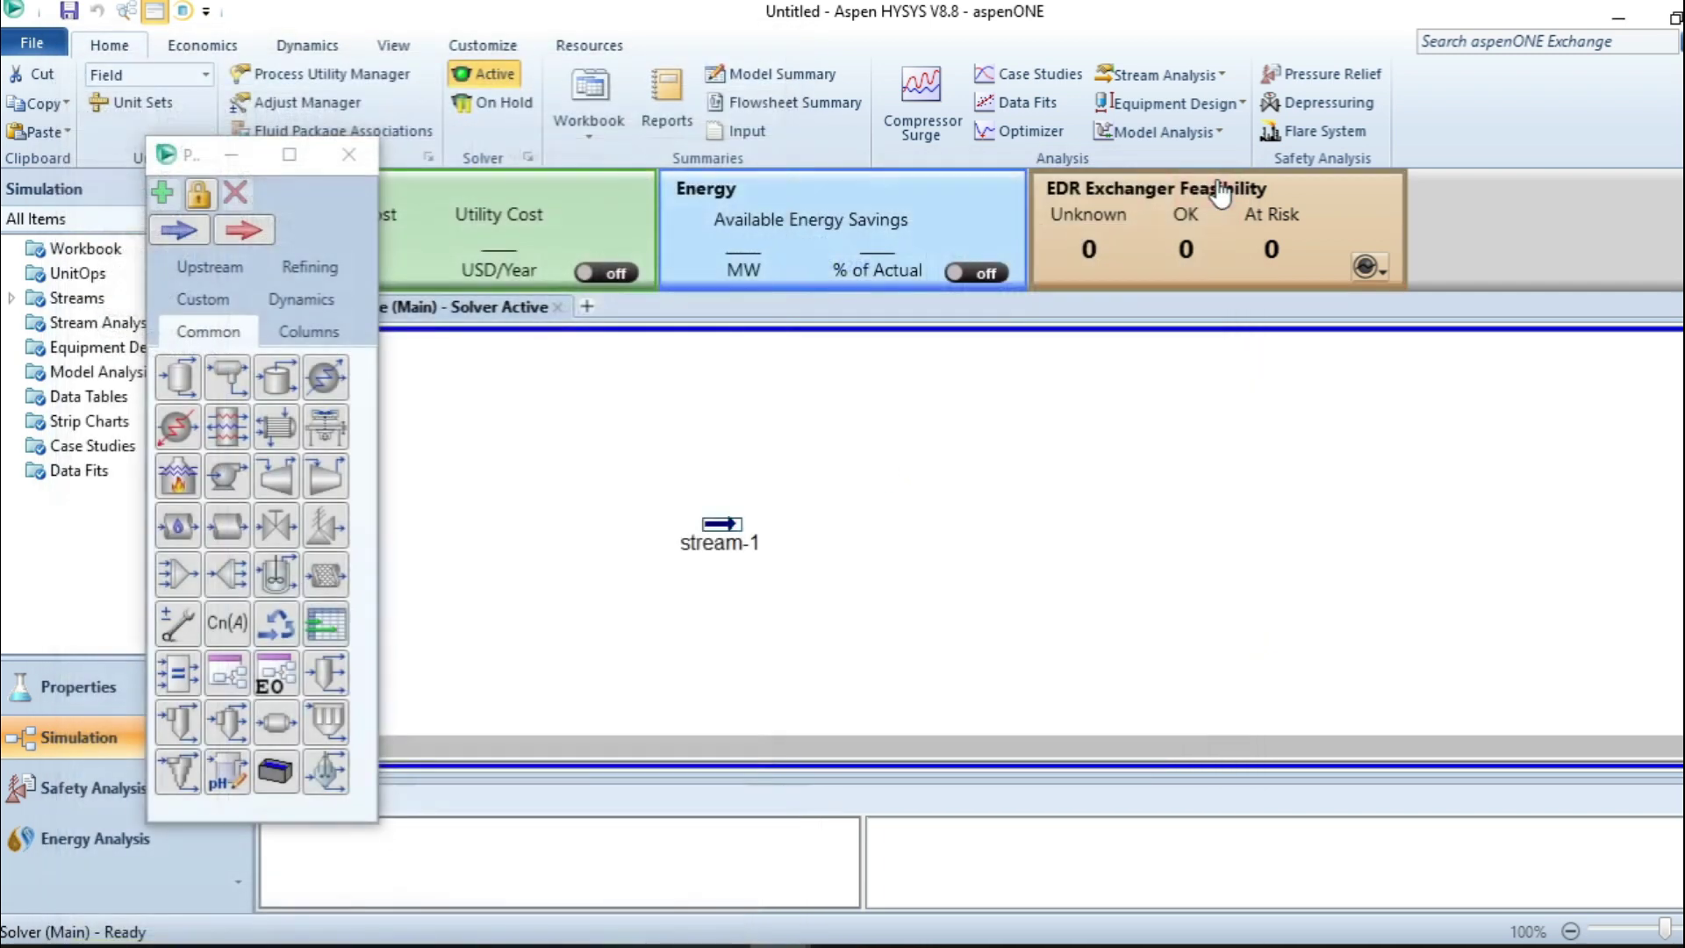
pyautogui.doubleClick(717, 529)
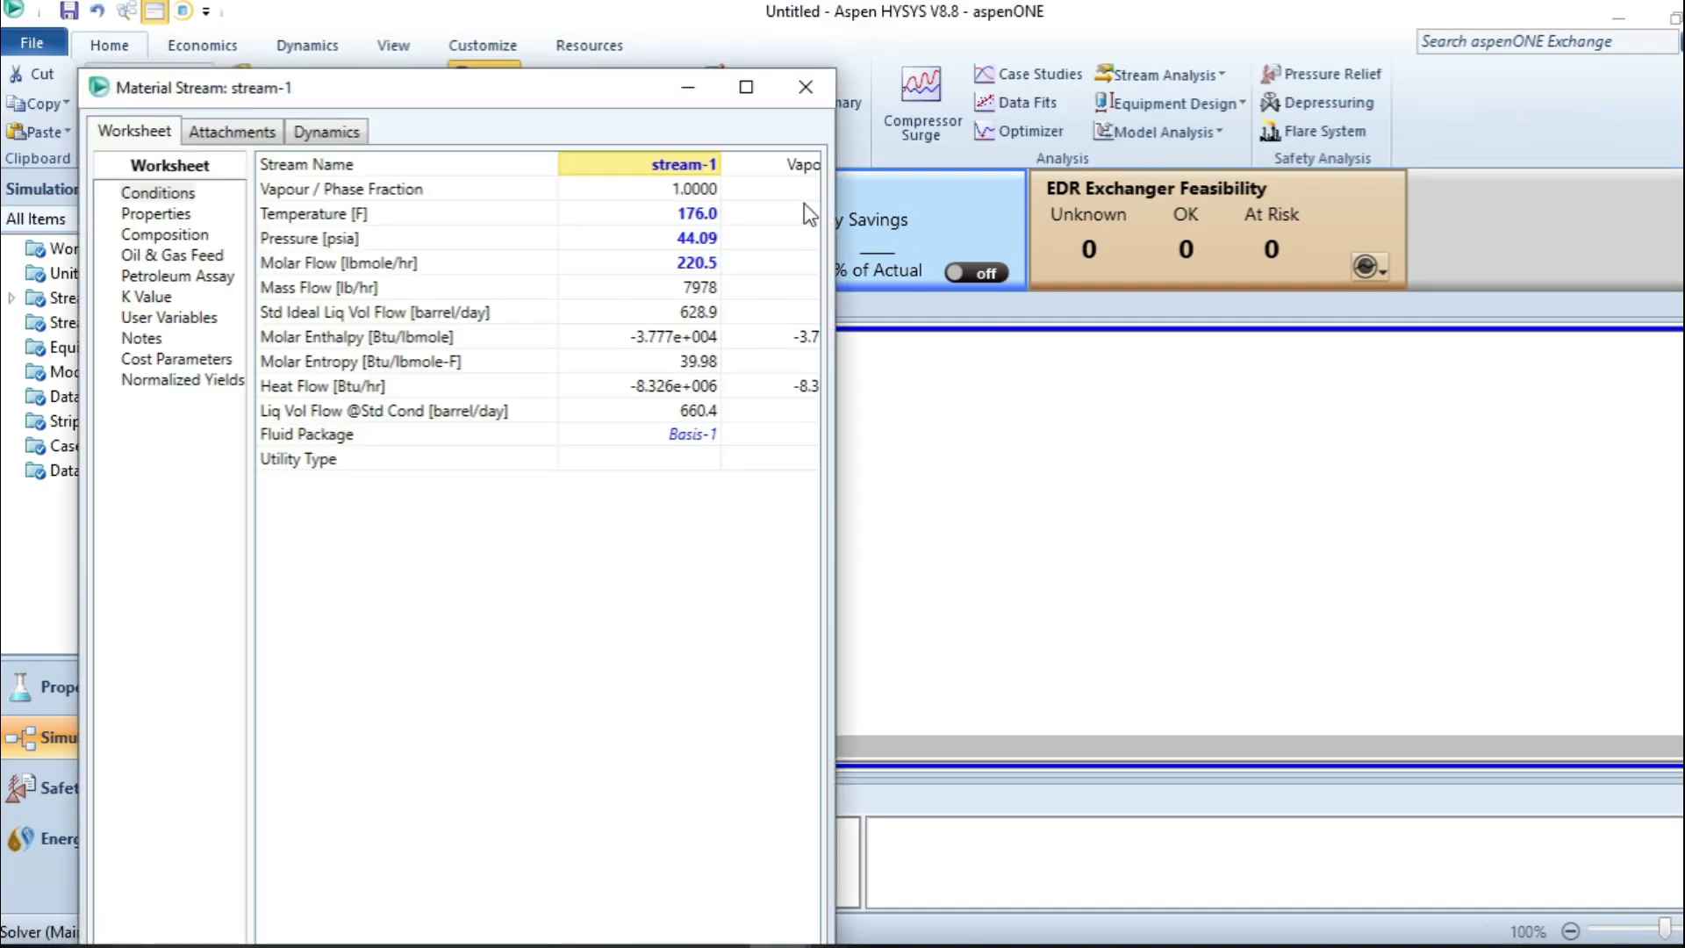
pyautogui.click(761, 87)
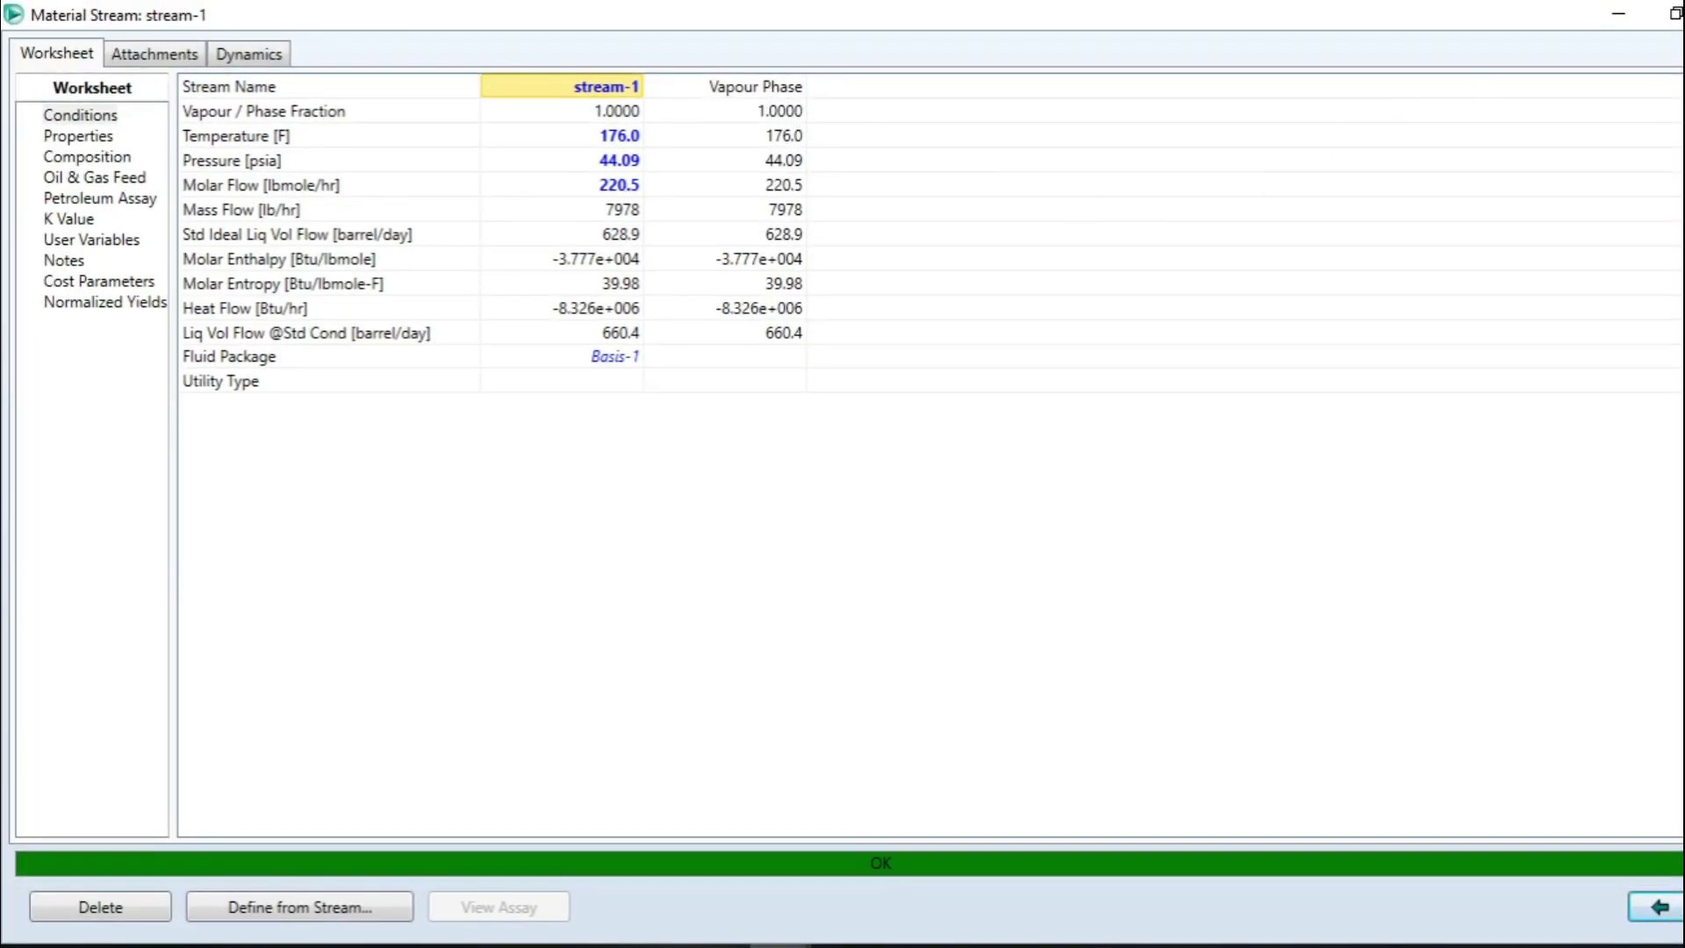
pyautogui.hotkey('ctrl', 'F4')
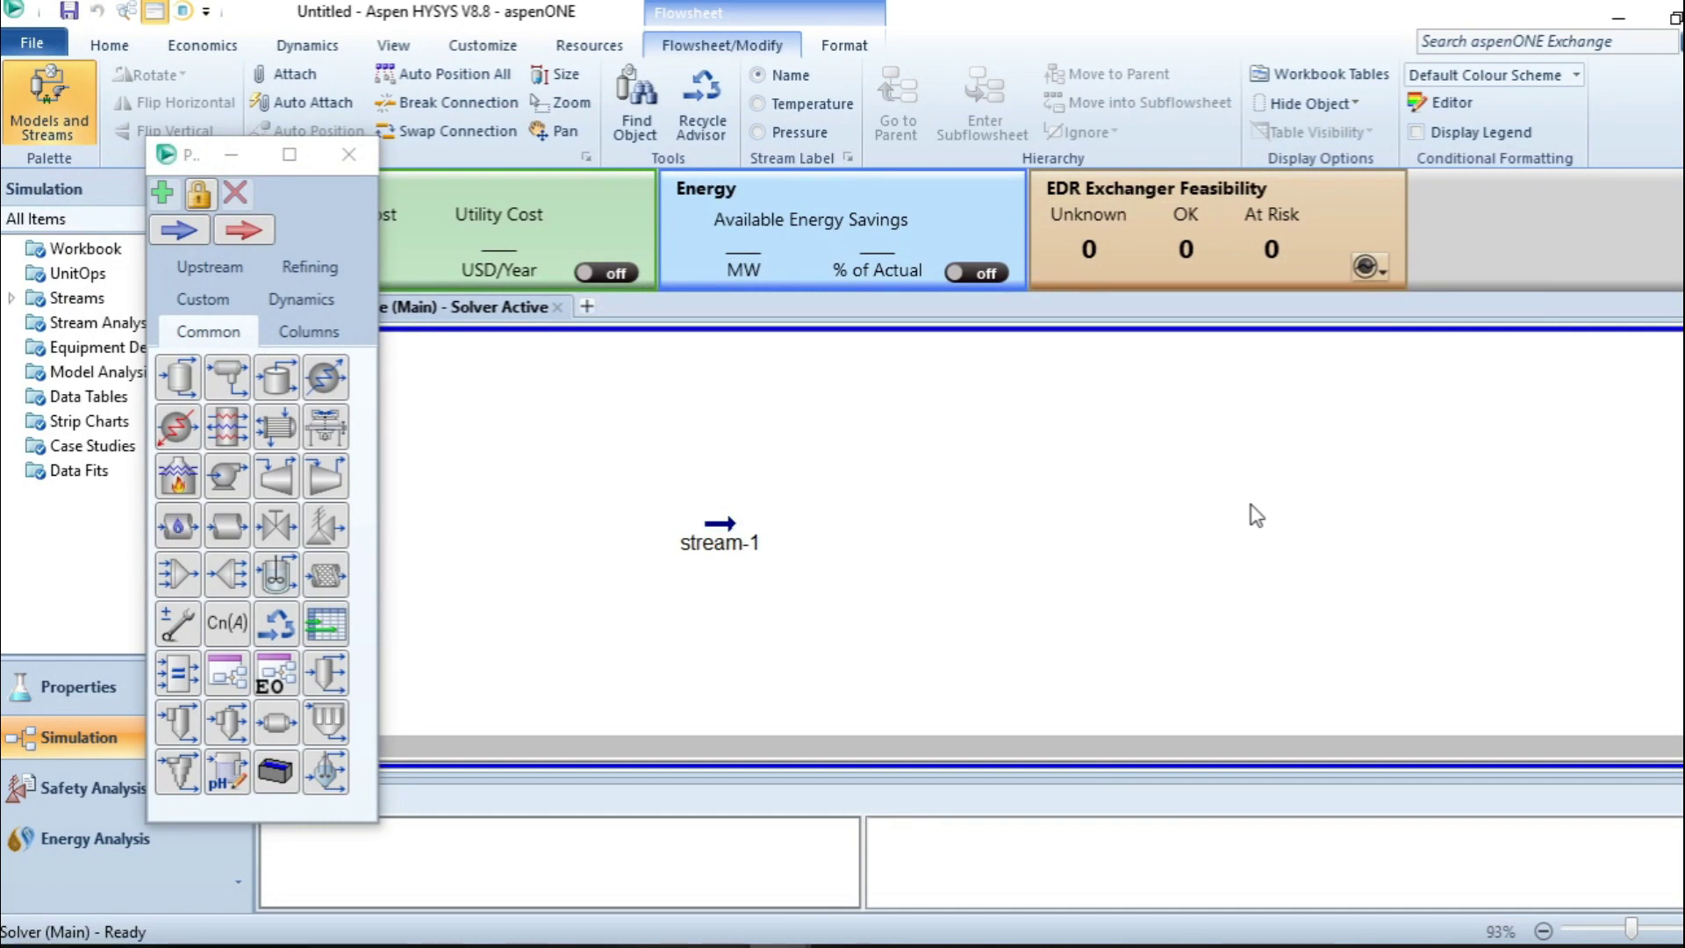
# Step: Place conversion reactor CRV-100 right of stream-1 and open its properties
pyautogui.click(854, 573)
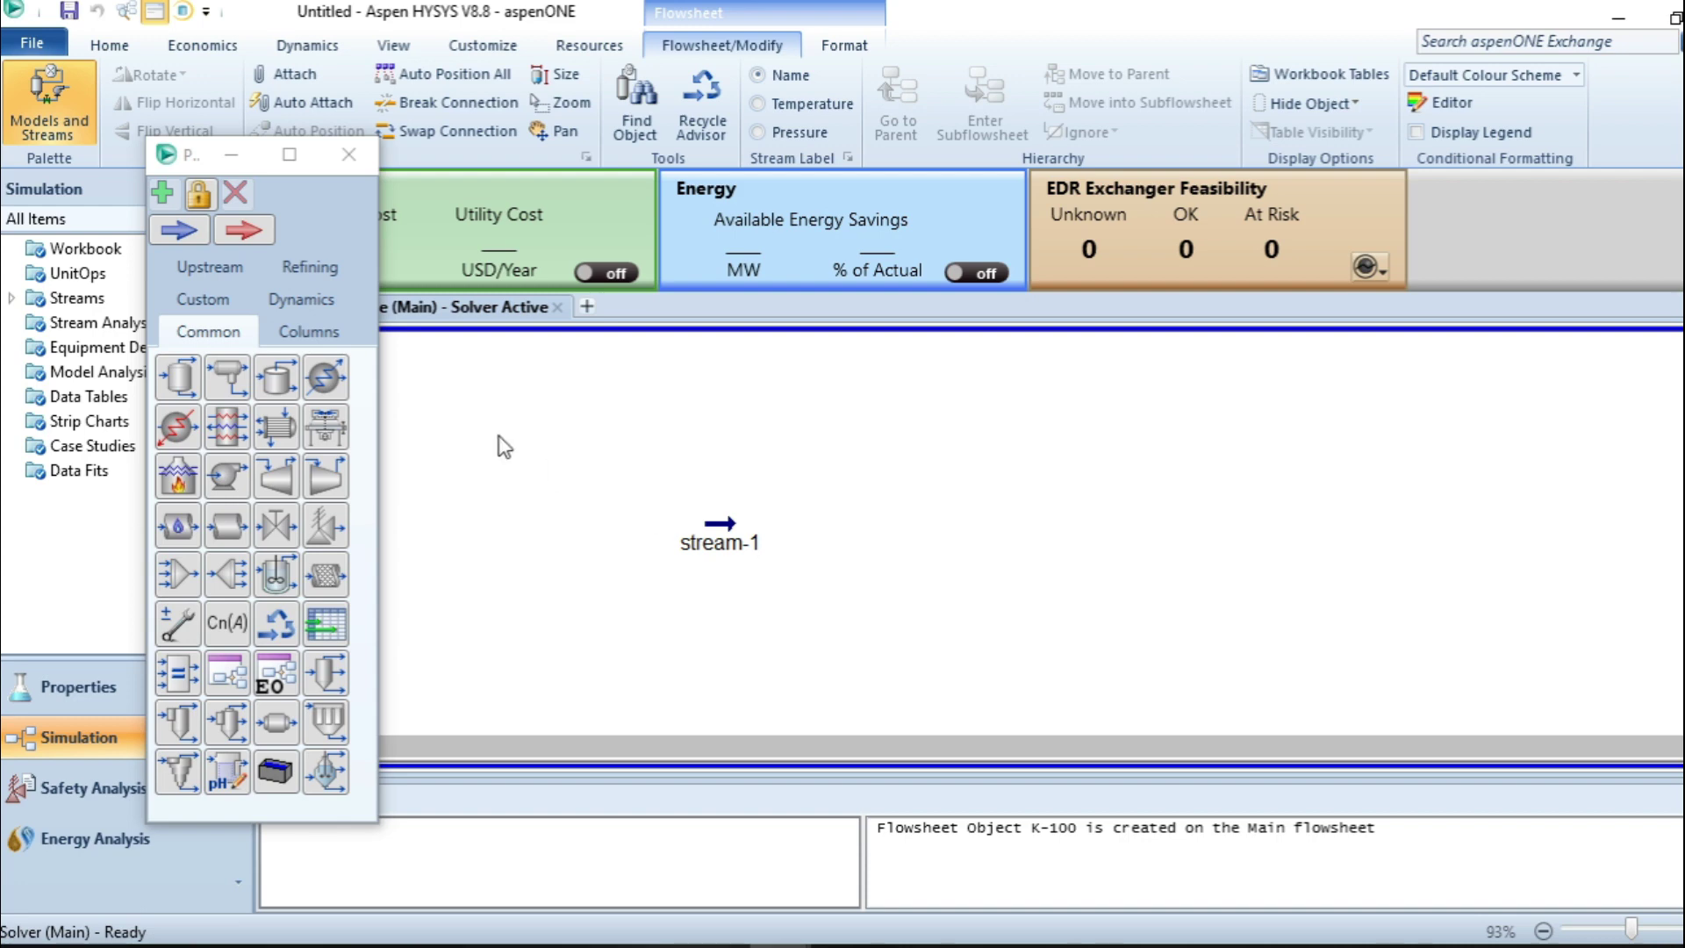
pyautogui.click(309, 334)
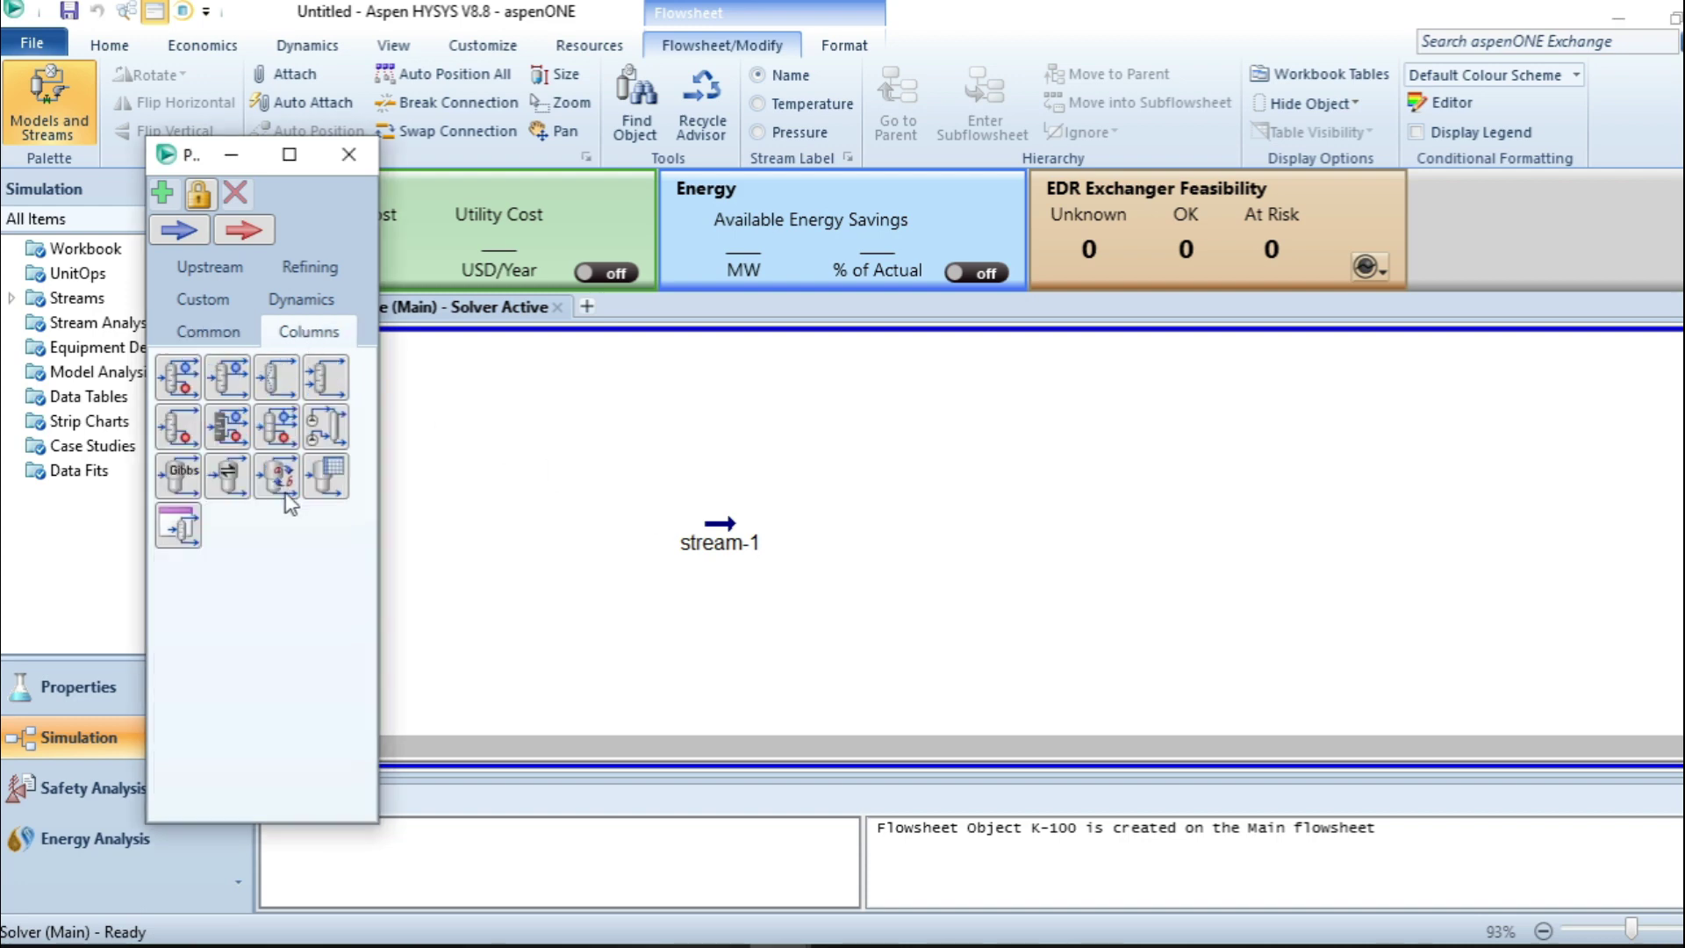
pyautogui.moveTo(282, 498); pyautogui.dragTo(857, 588)
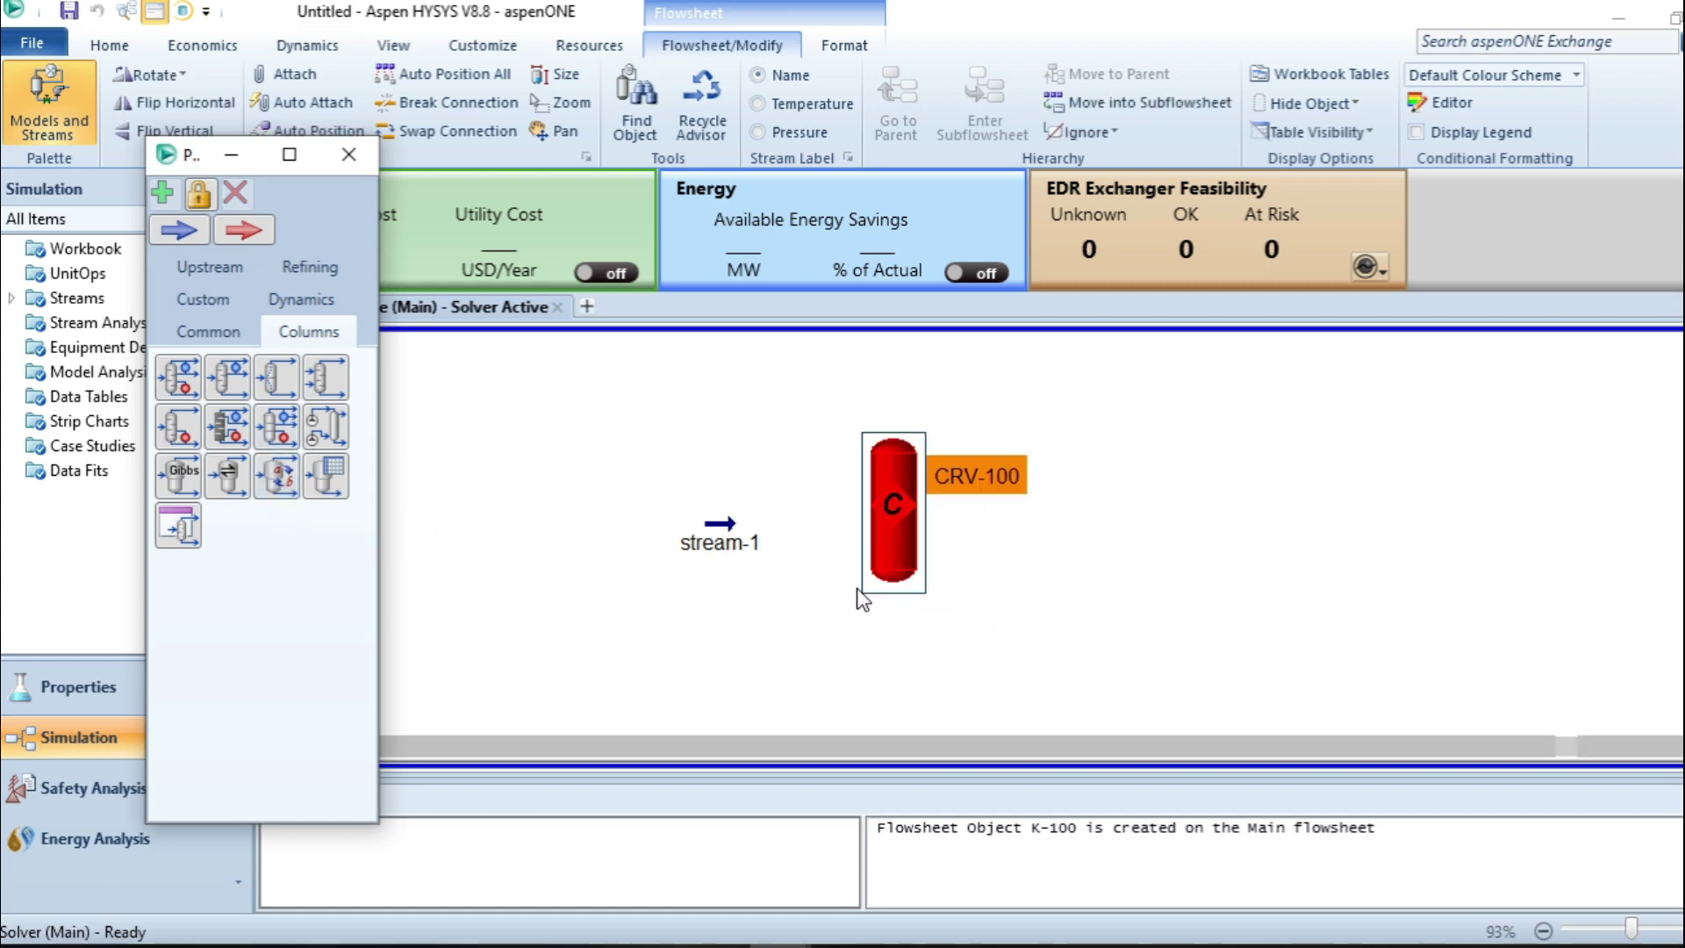
pyautogui.doubleClick(908, 518)
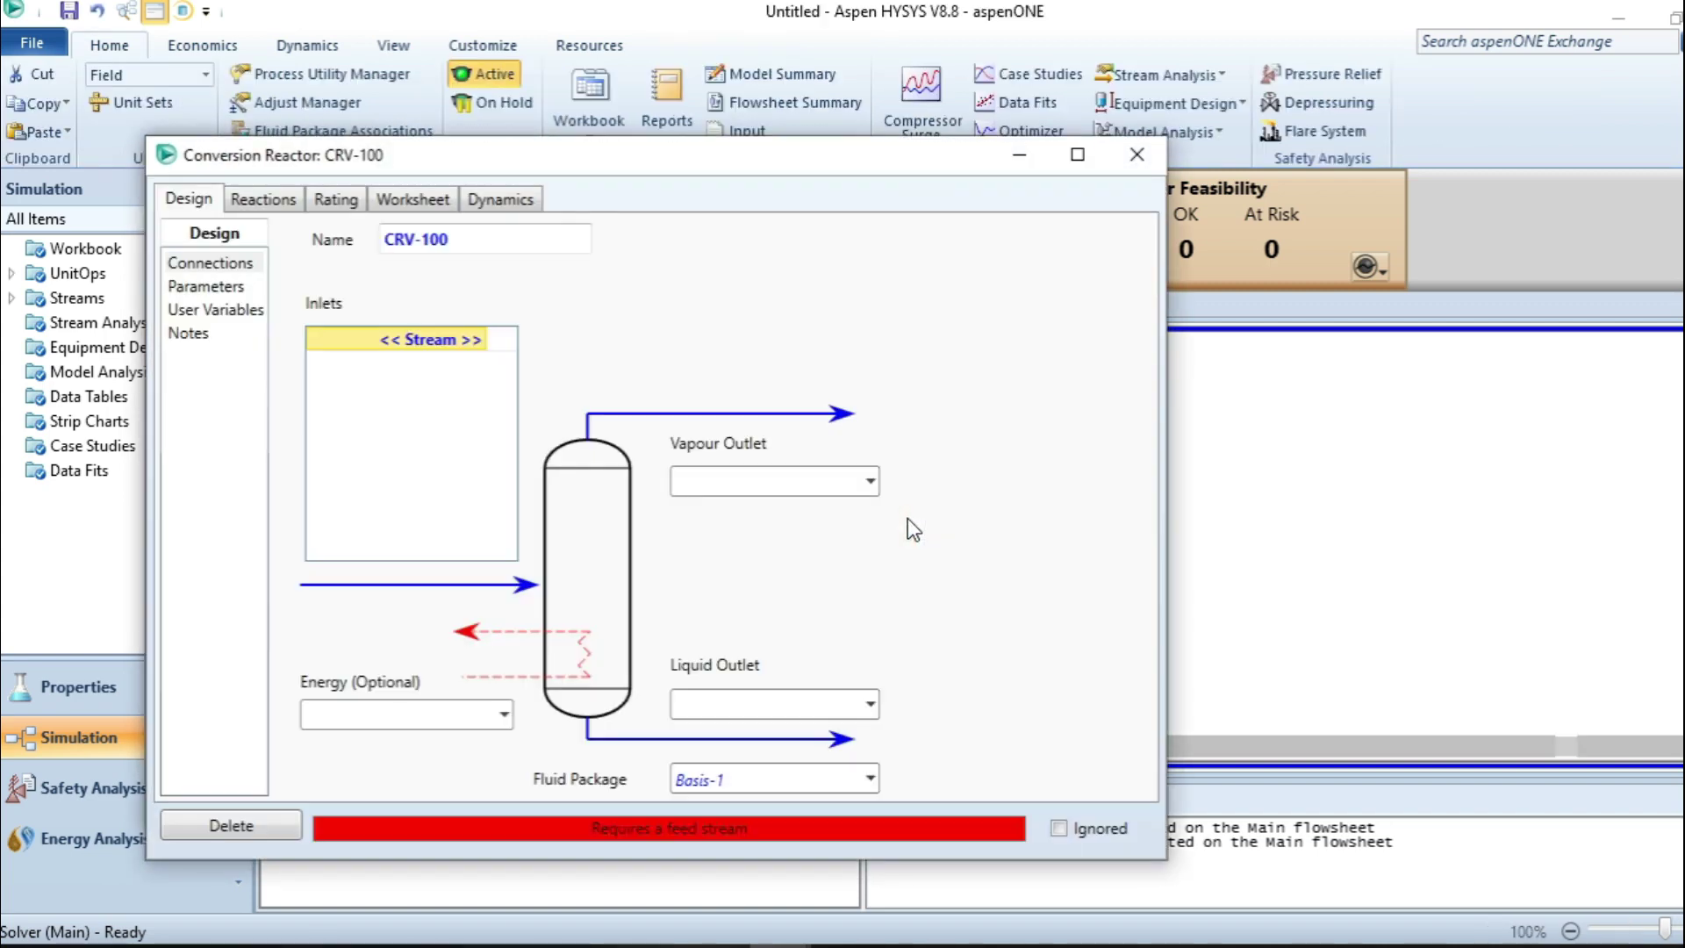
# Step: Connect inlet stream-1, vapour outlet top-product and liquid outlet bottom-product
pyautogui.click(459, 344)
pyautogui.click(479, 341)
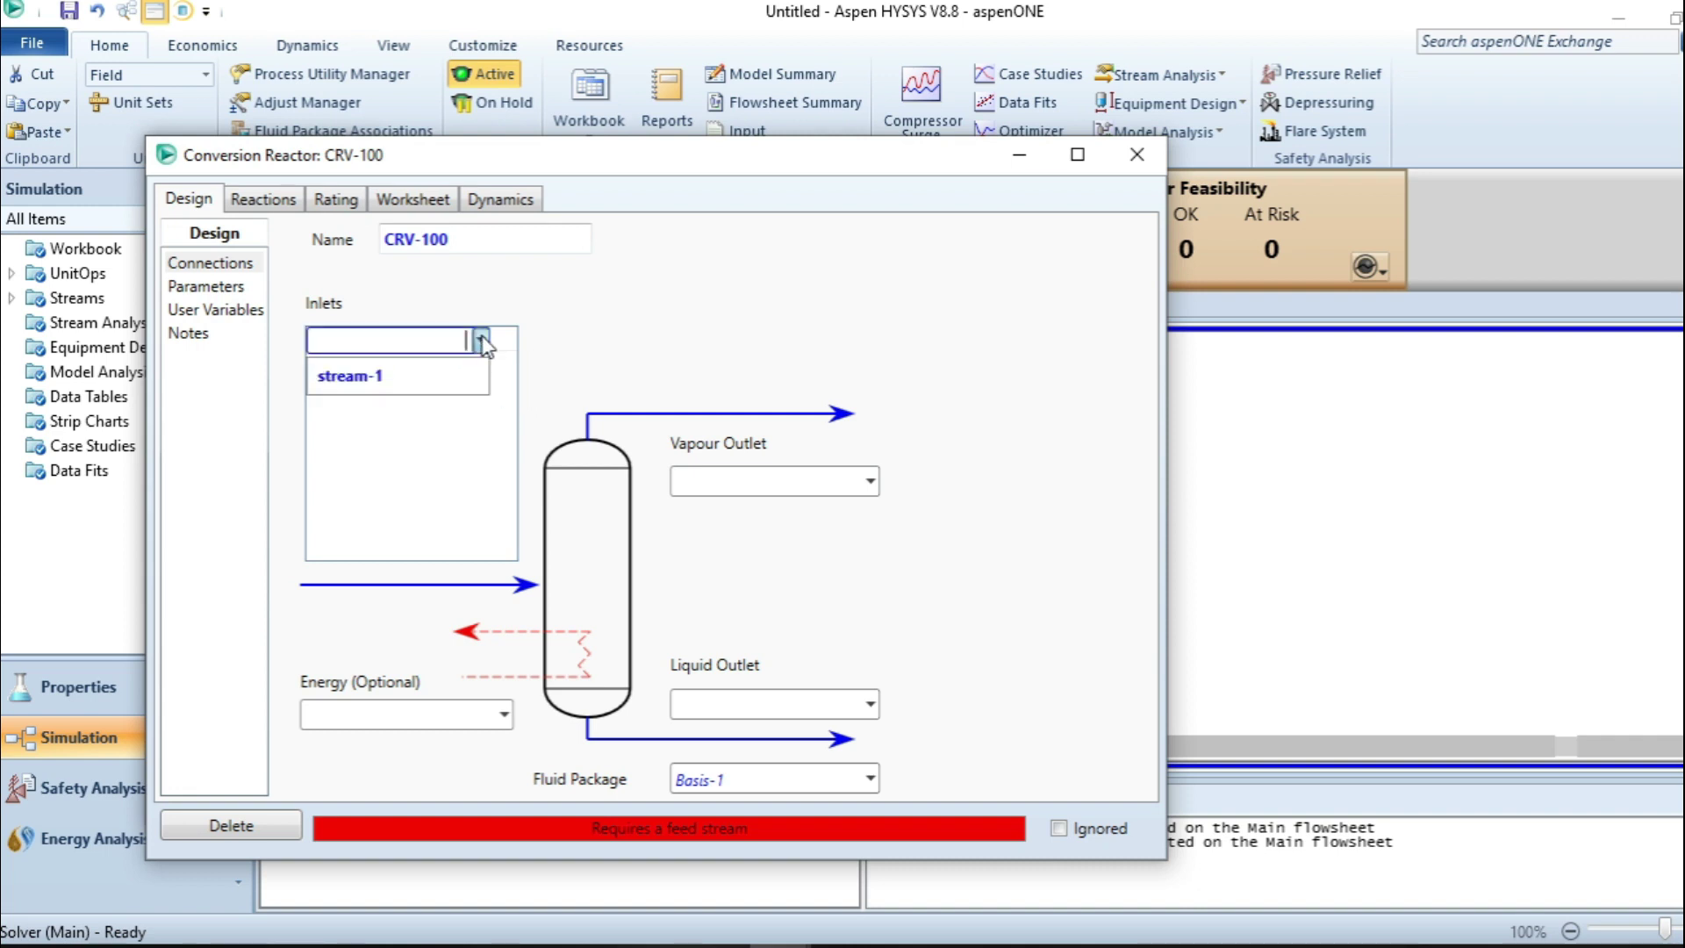
pyautogui.click(446, 377)
pyautogui.click(825, 480)
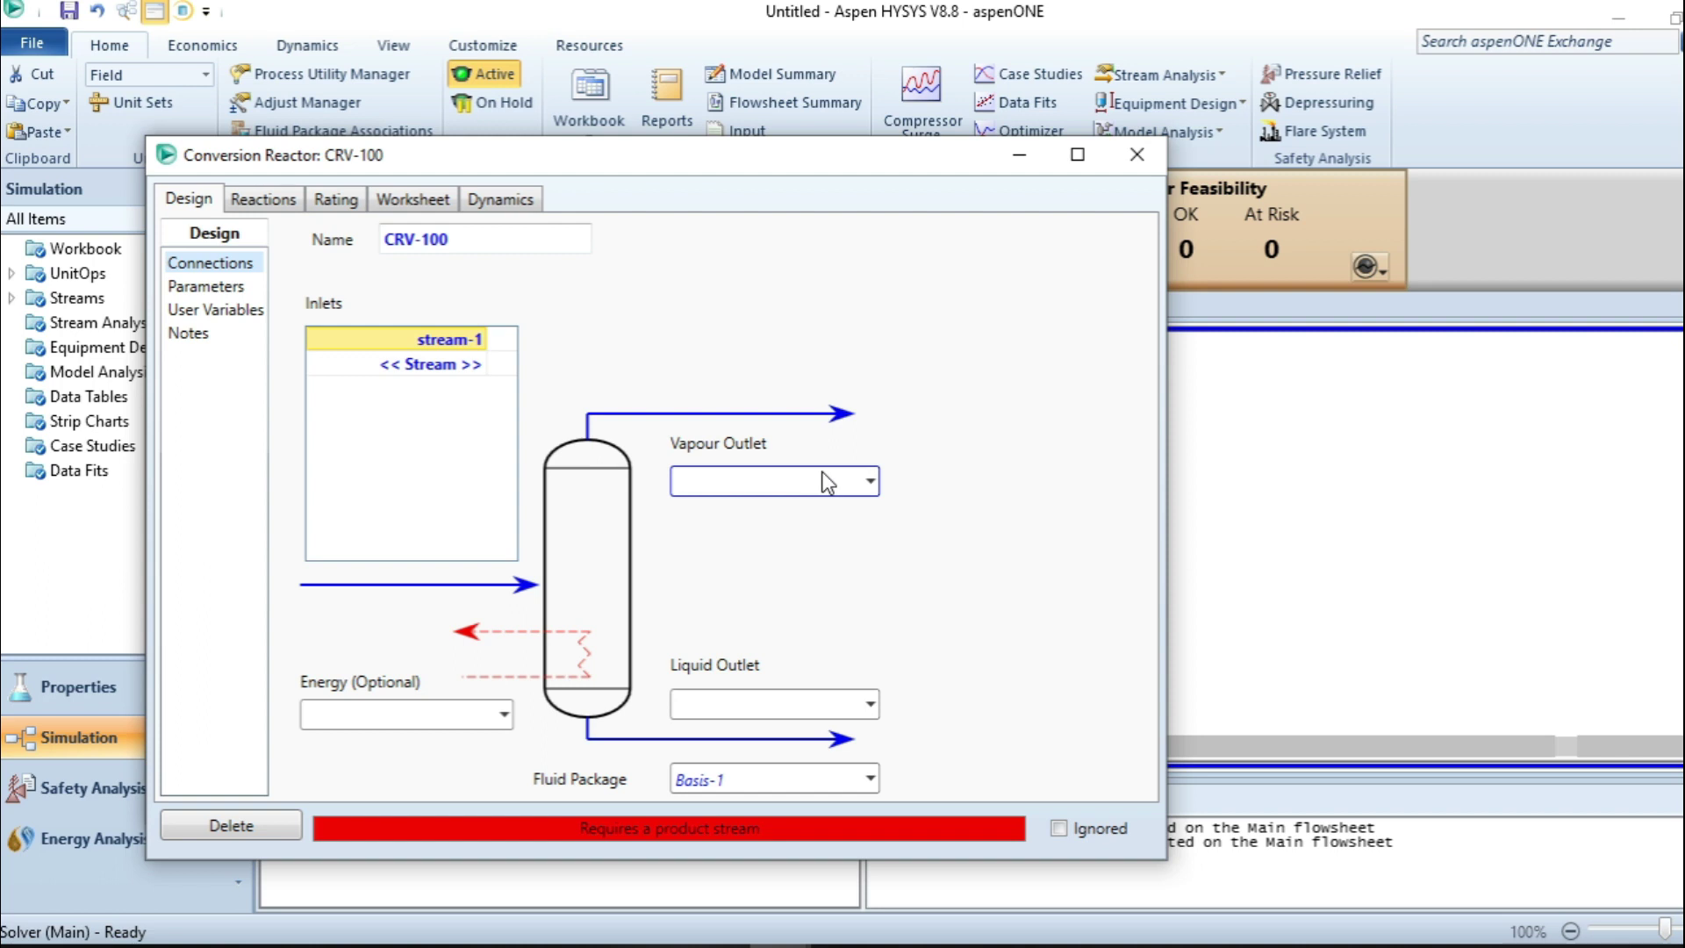
pyautogui.write('topr')
pyautogui.press('BackSpace')
pyautogui.write('product')
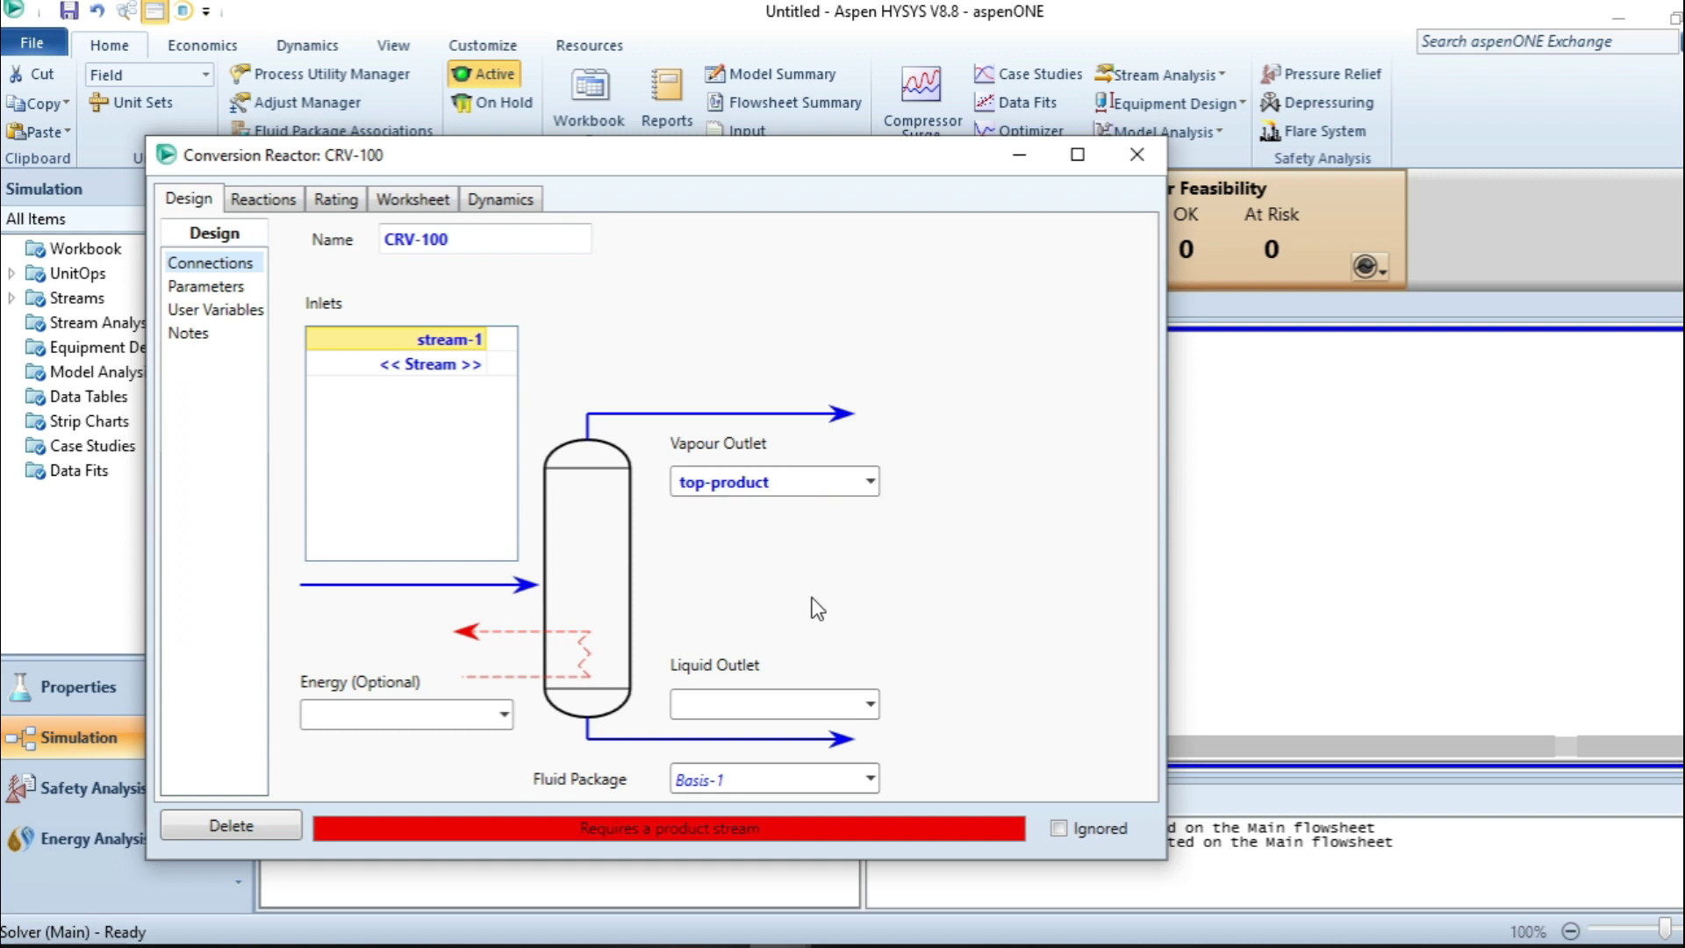
pyautogui.click(721, 704)
pyautogui.write('bottom')
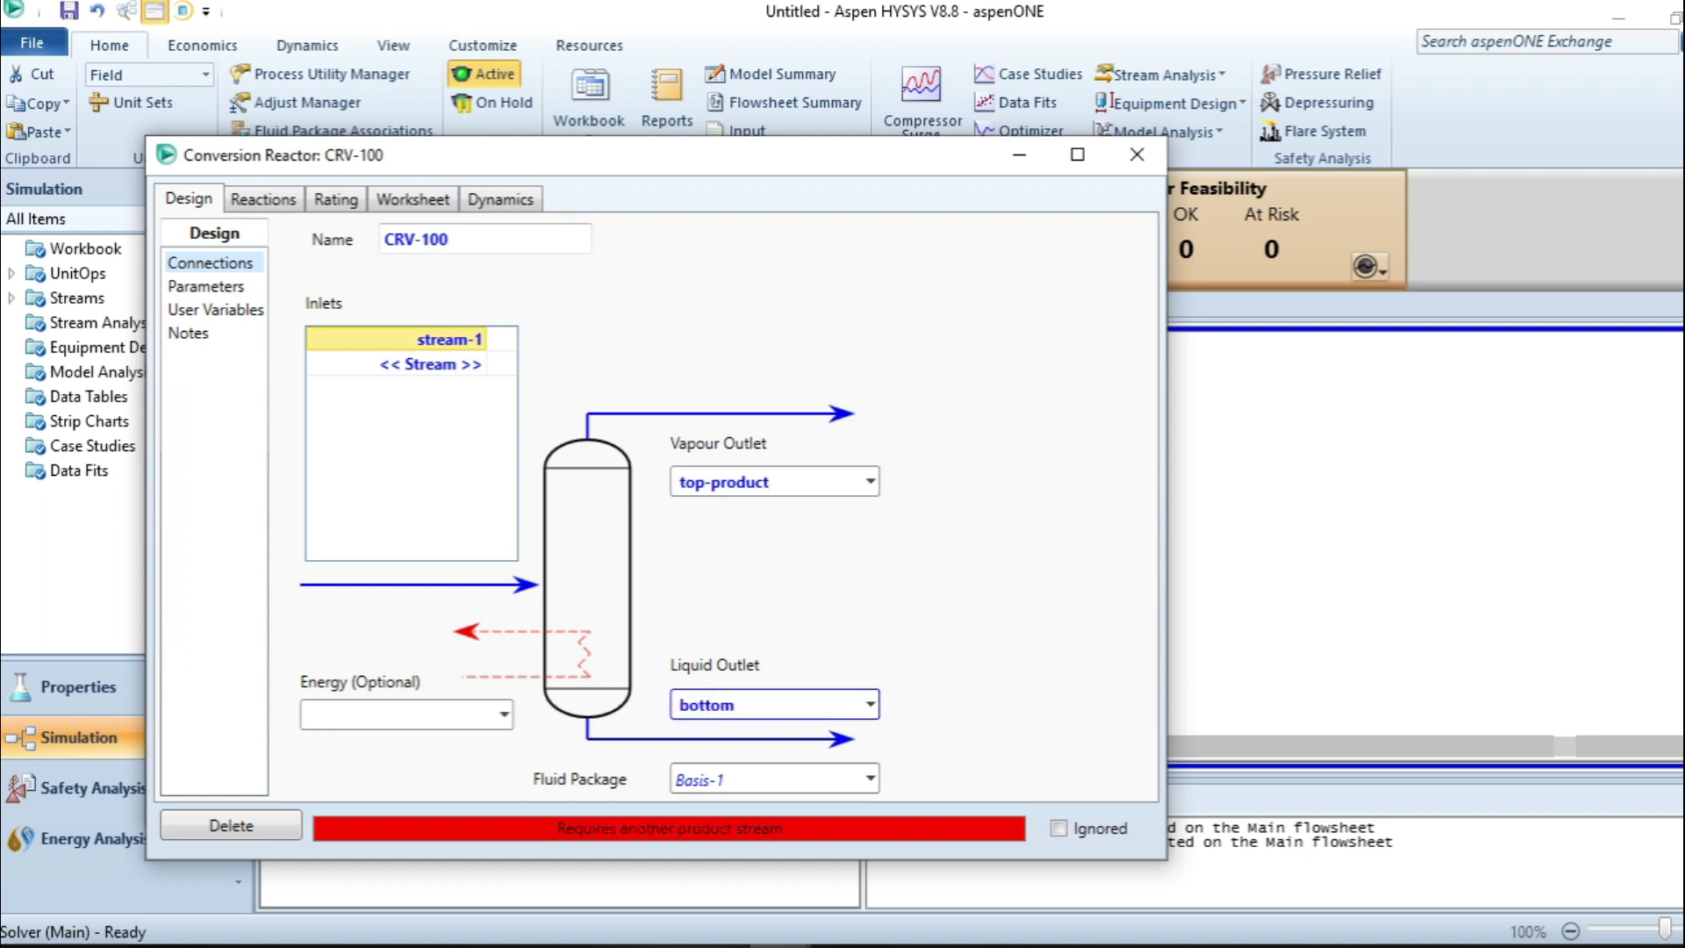
pyautogui.write('-product')
pyautogui.press('Return')
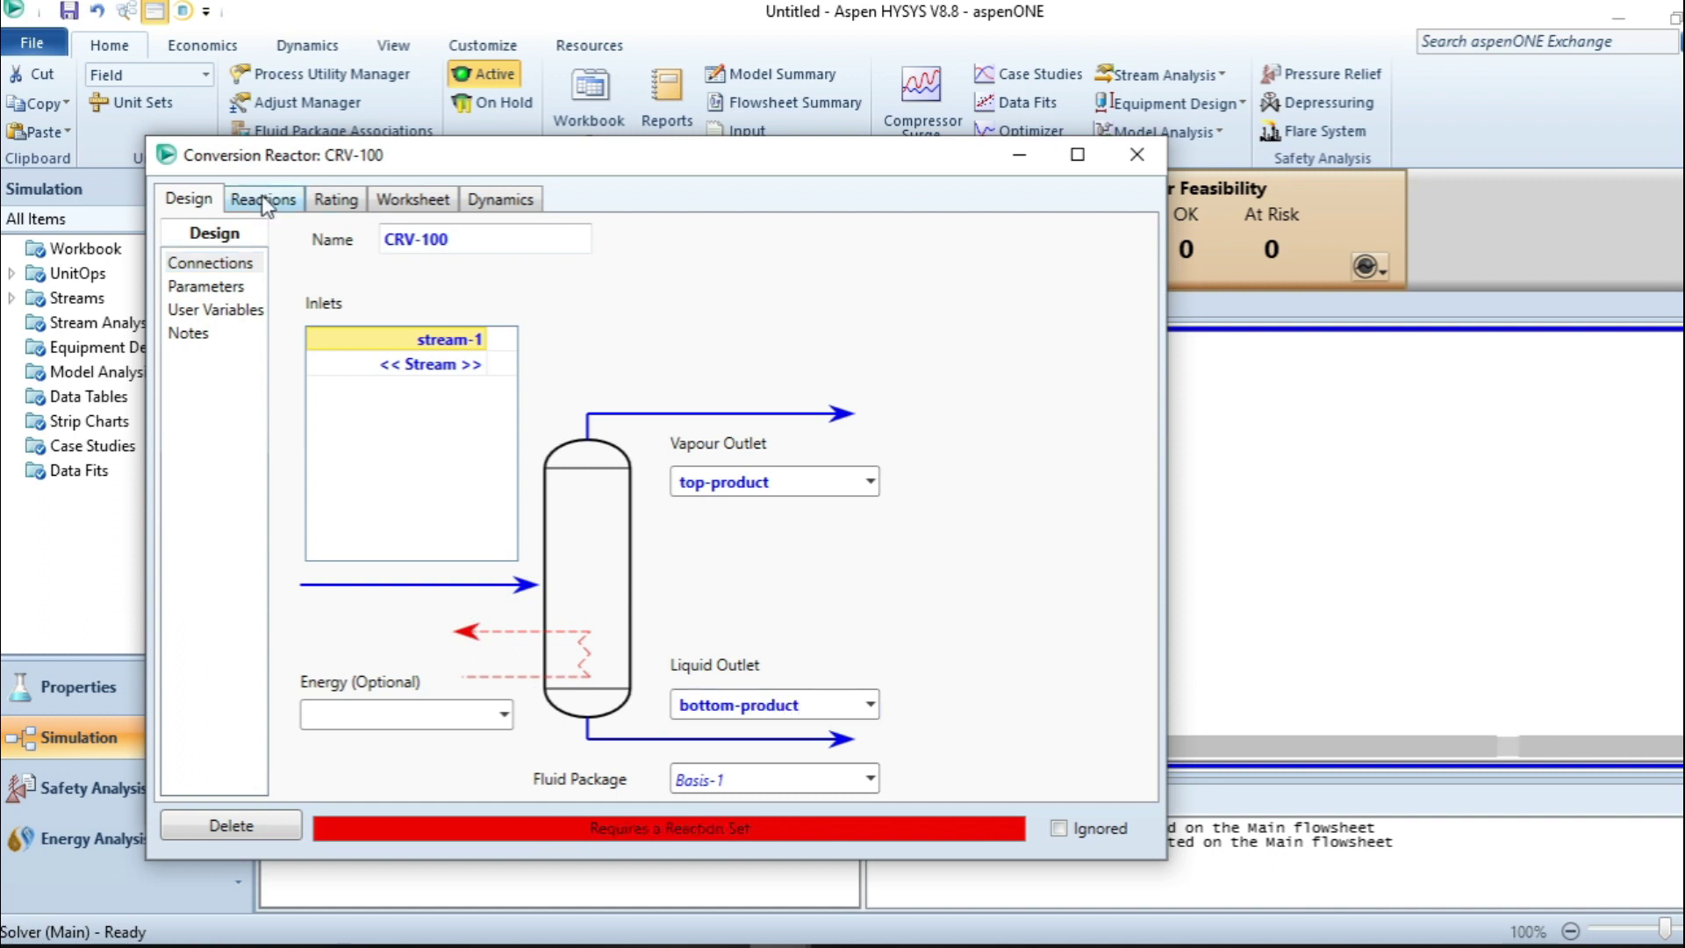
# Step: Give CRV-100 reaction set Set-1 with Conversion % and close the reactor window
pyautogui.click(261, 199)
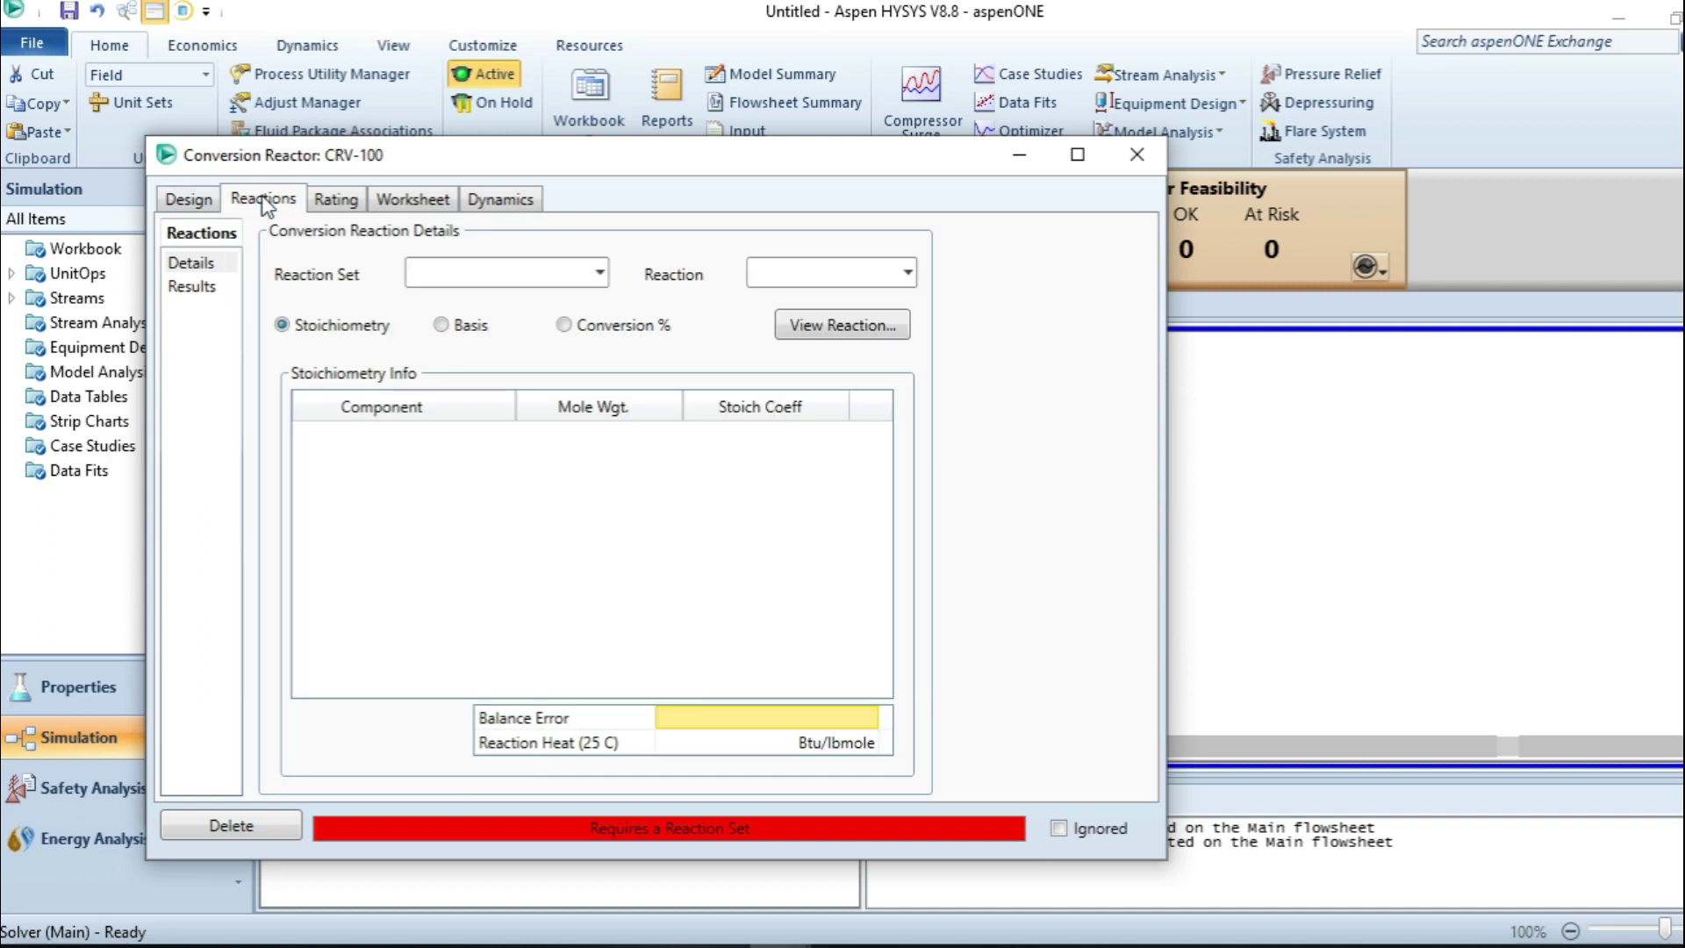
pyautogui.click(563, 326)
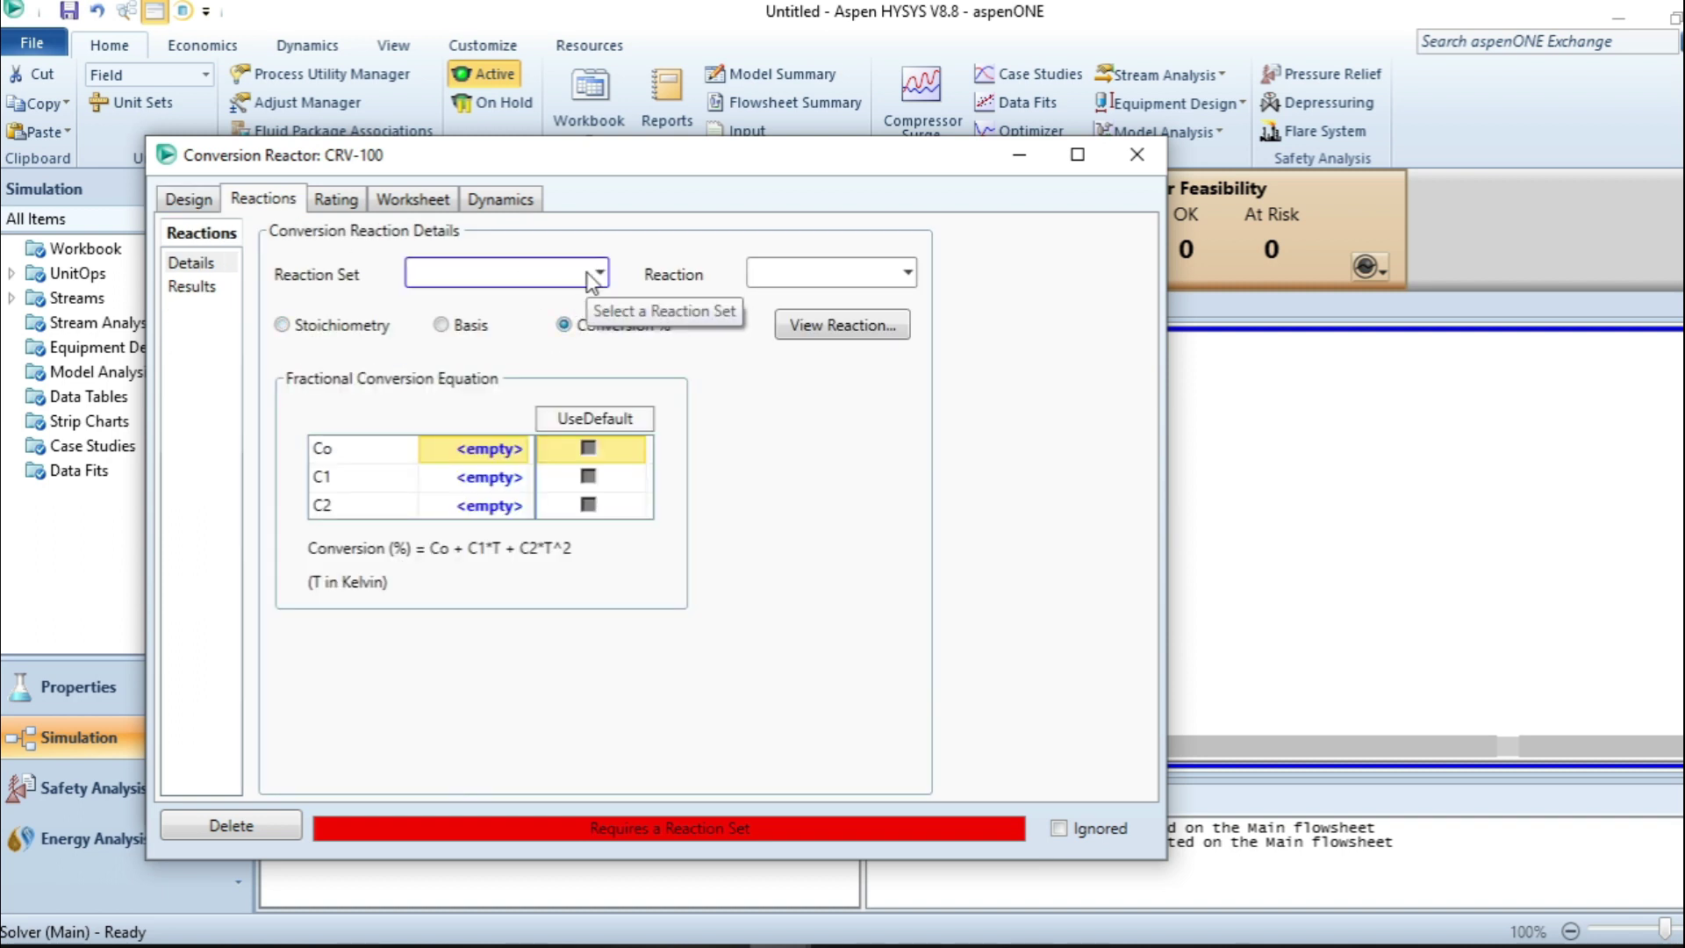
pyautogui.click(599, 273)
pyautogui.click(537, 307)
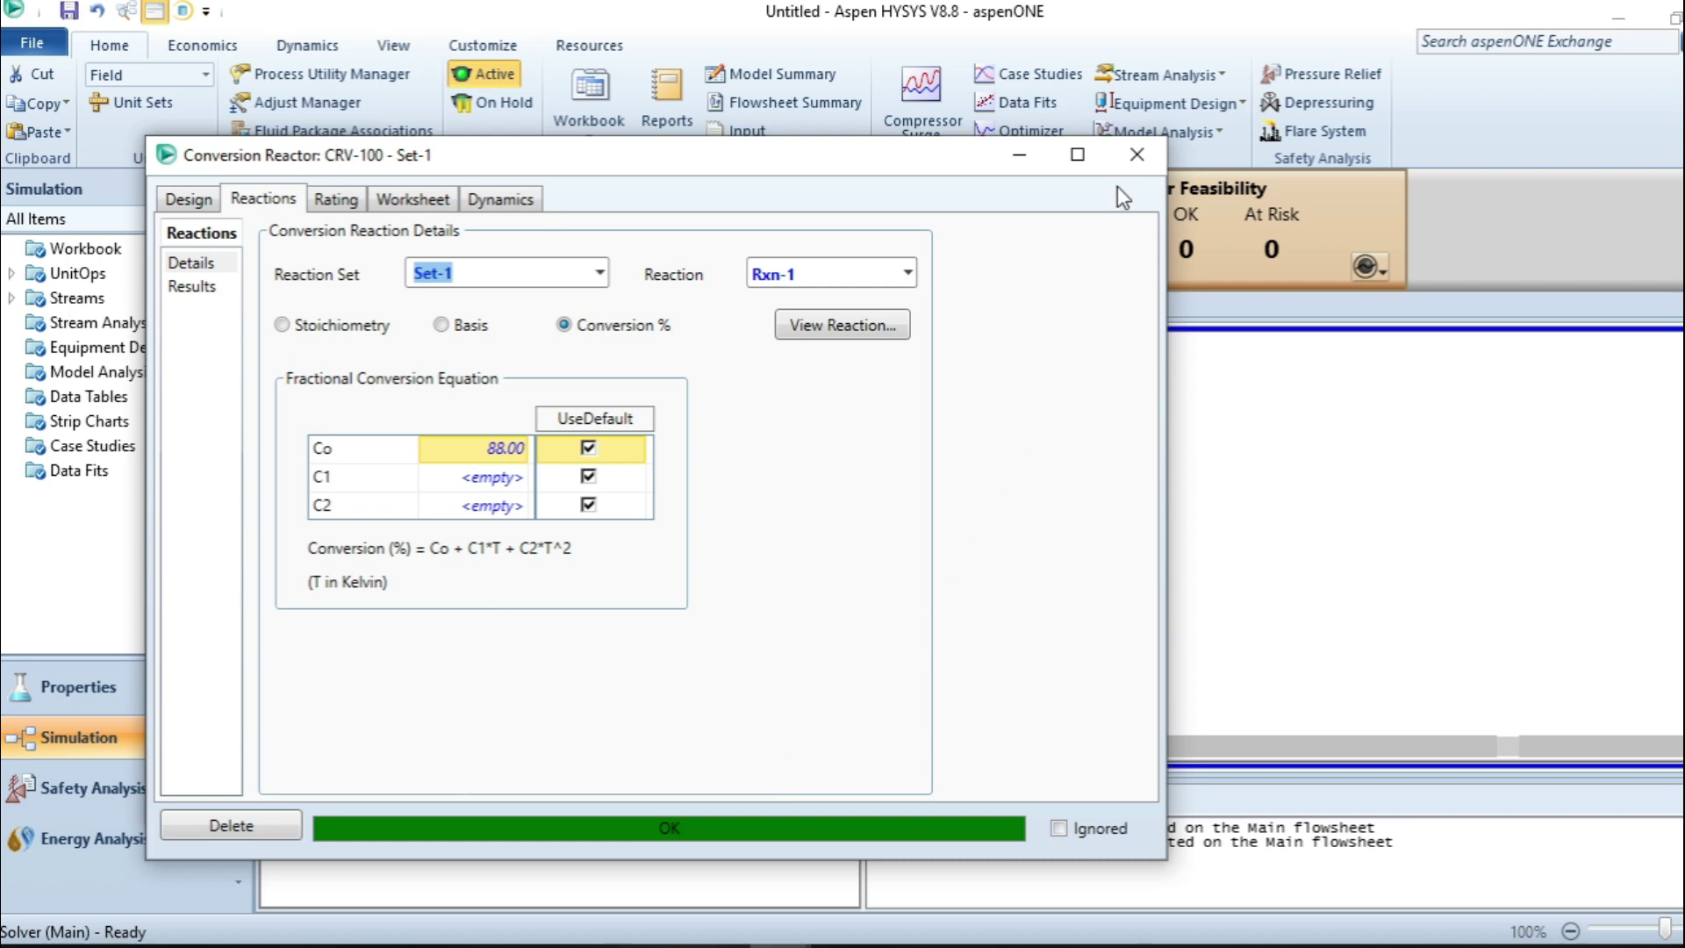
pyautogui.click(1132, 158)
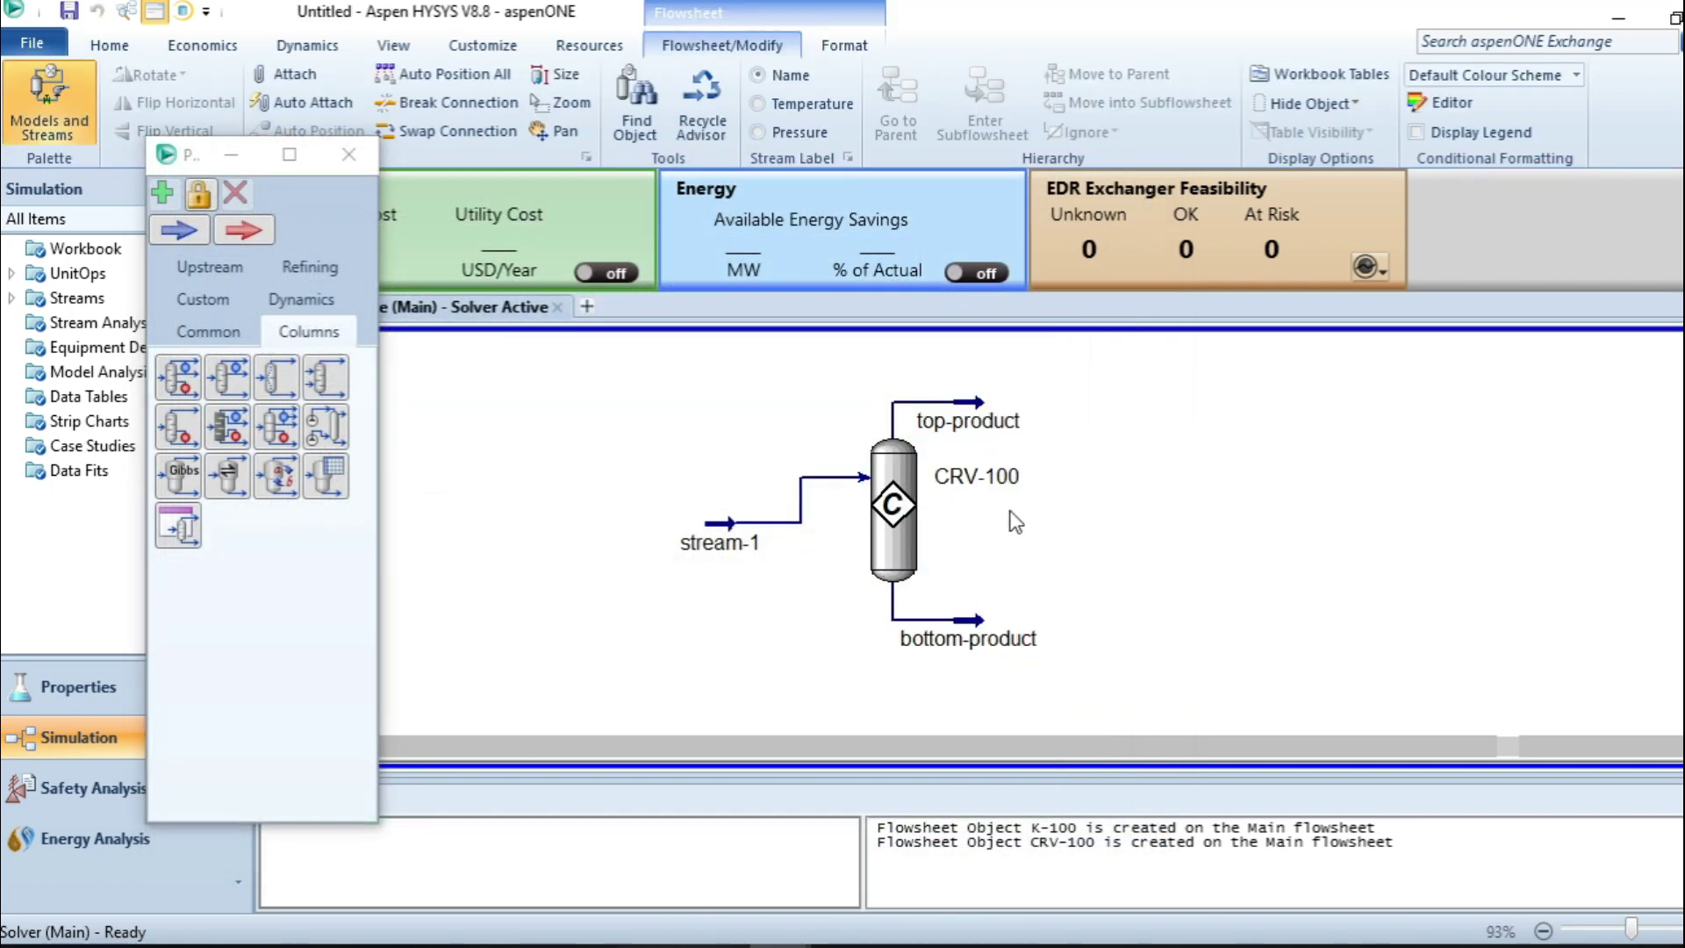
pyautogui.moveTo(989, 475)
pyautogui.doubleClick(977, 410)
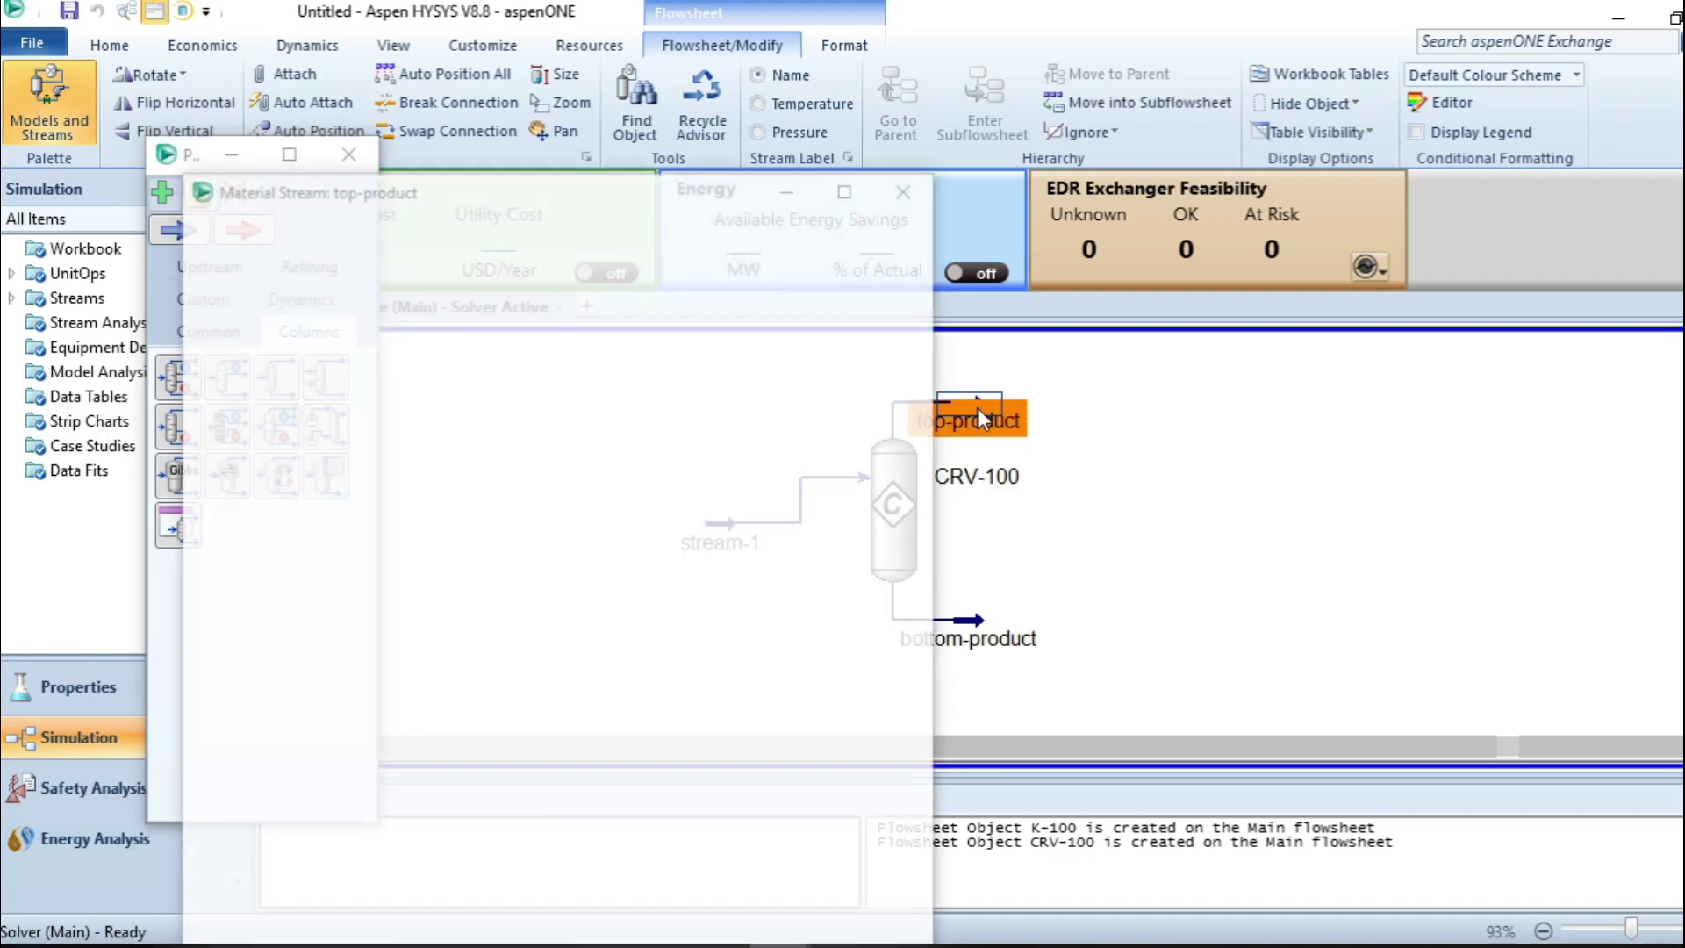
pyautogui.click(847, 188)
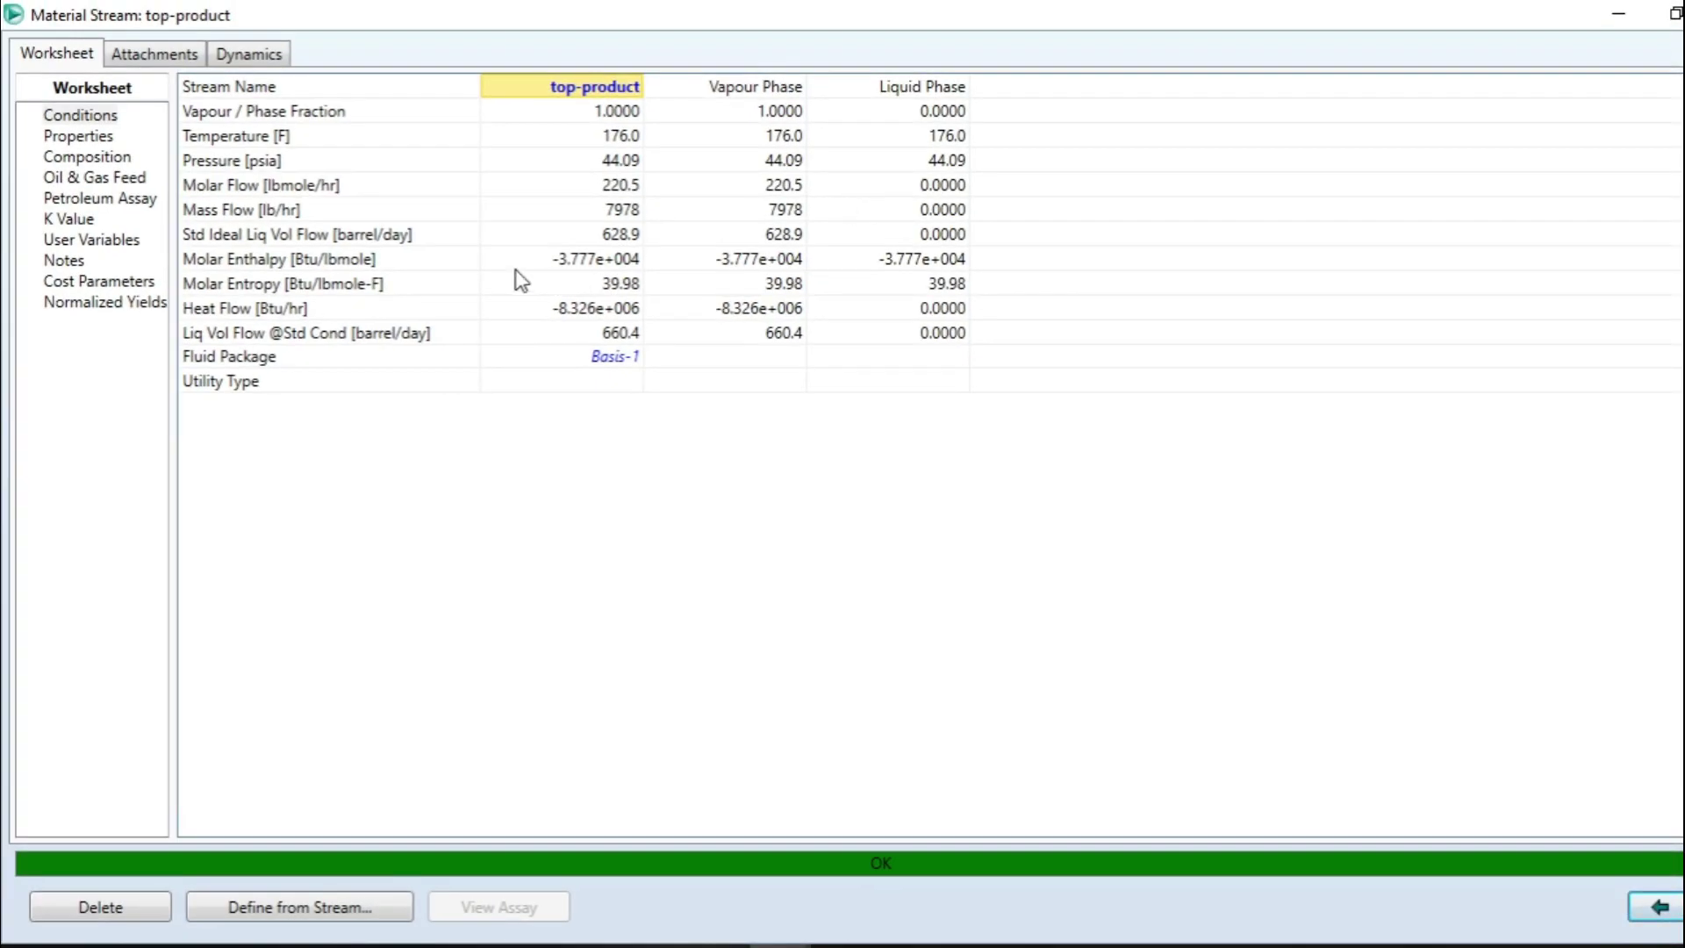
pyautogui.click(81, 156)
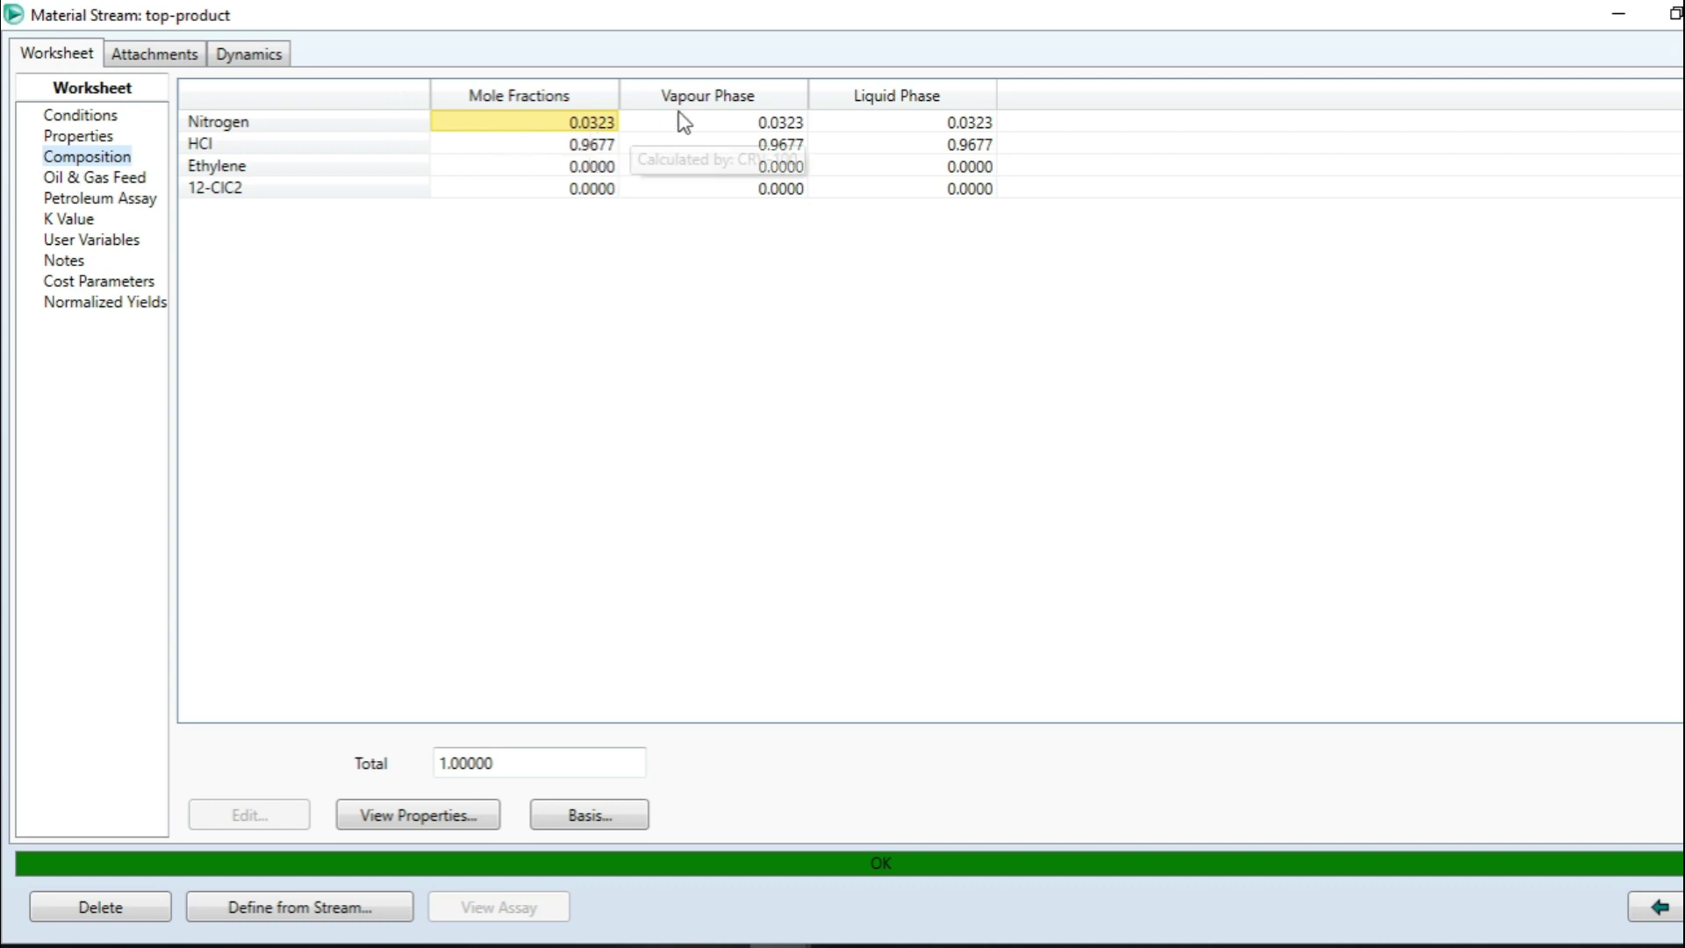
pyautogui.moveTo(759, 131)
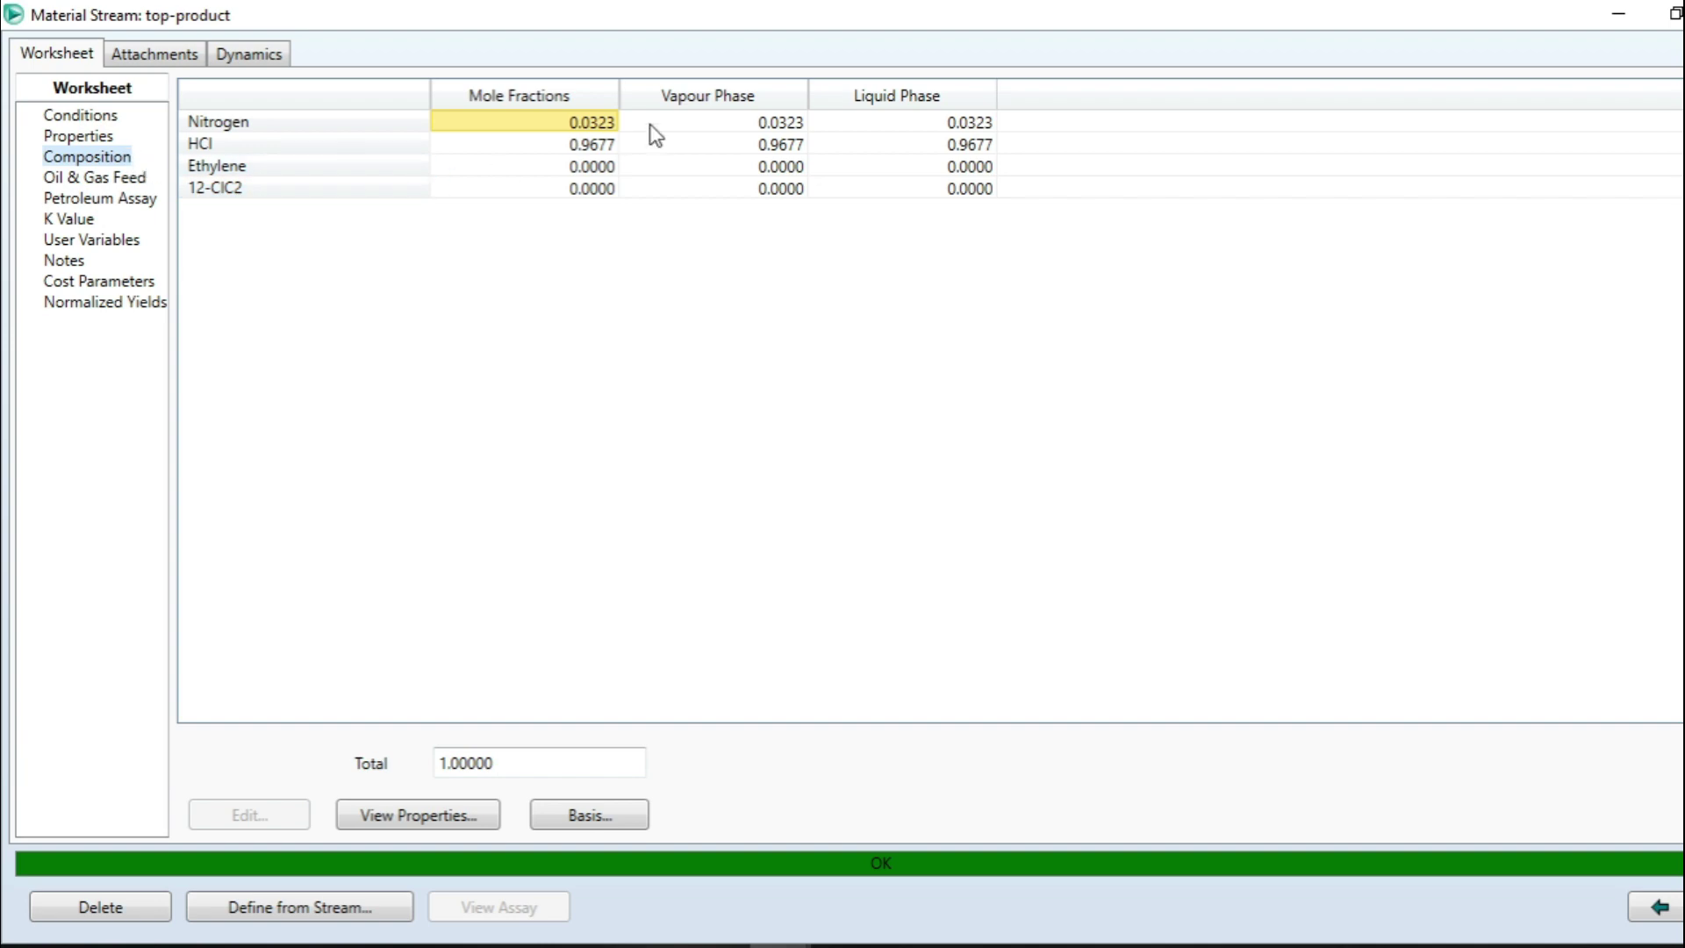
pyautogui.click(1615, 19)
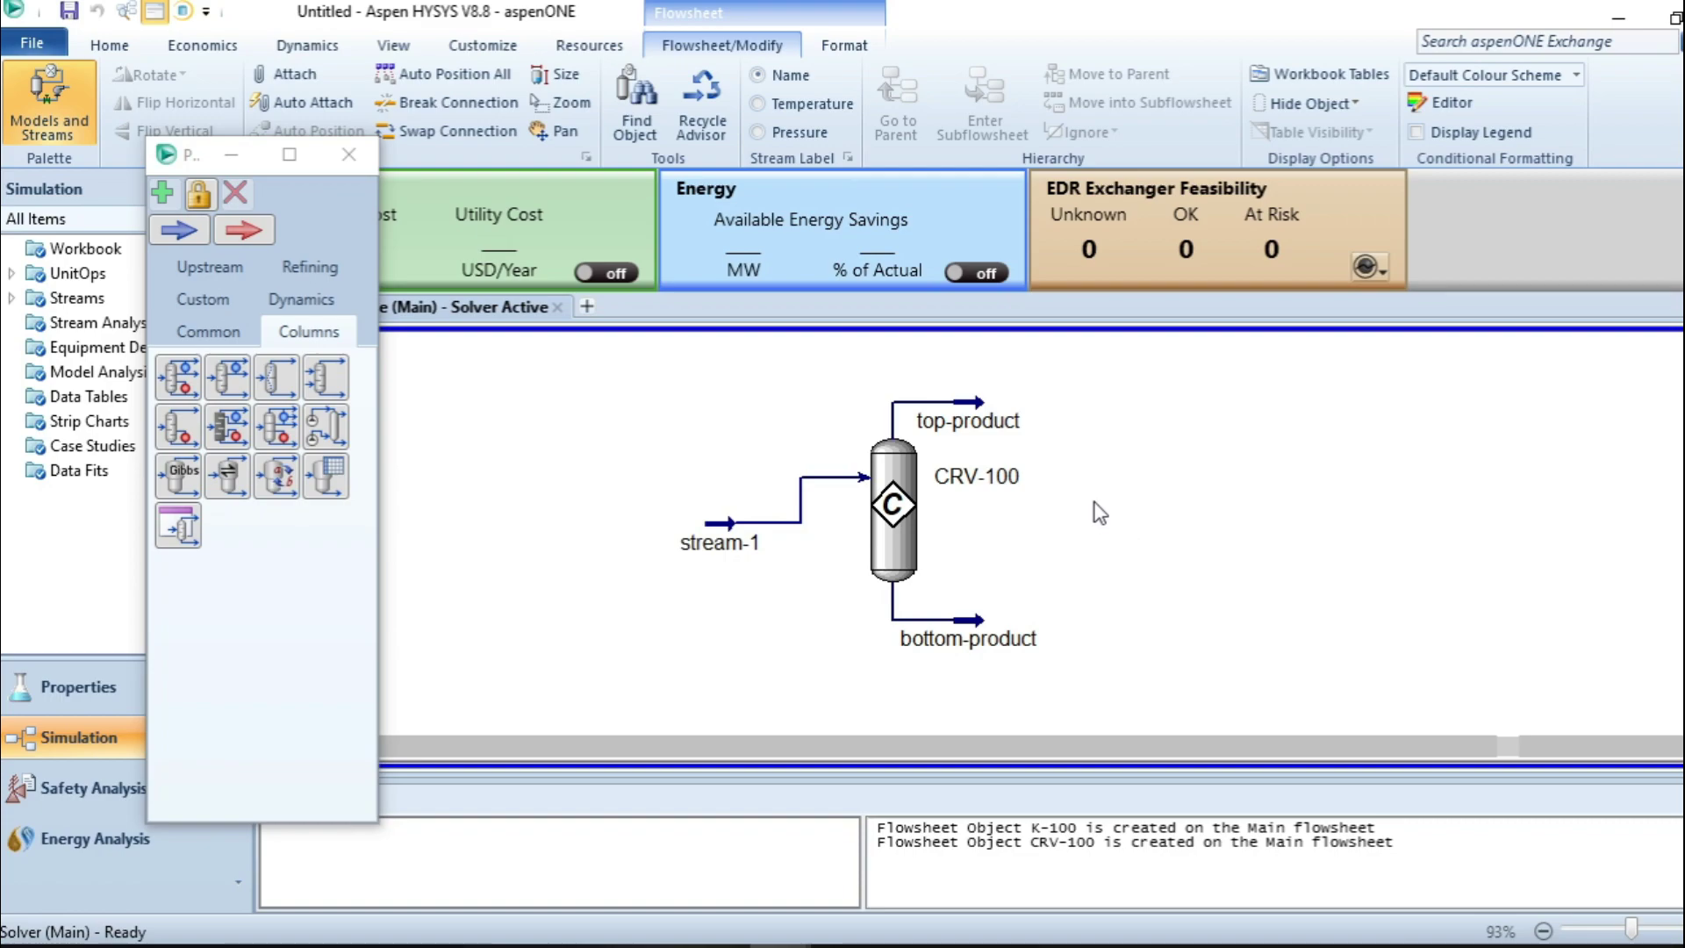
pyautogui.doubleClick(969, 419)
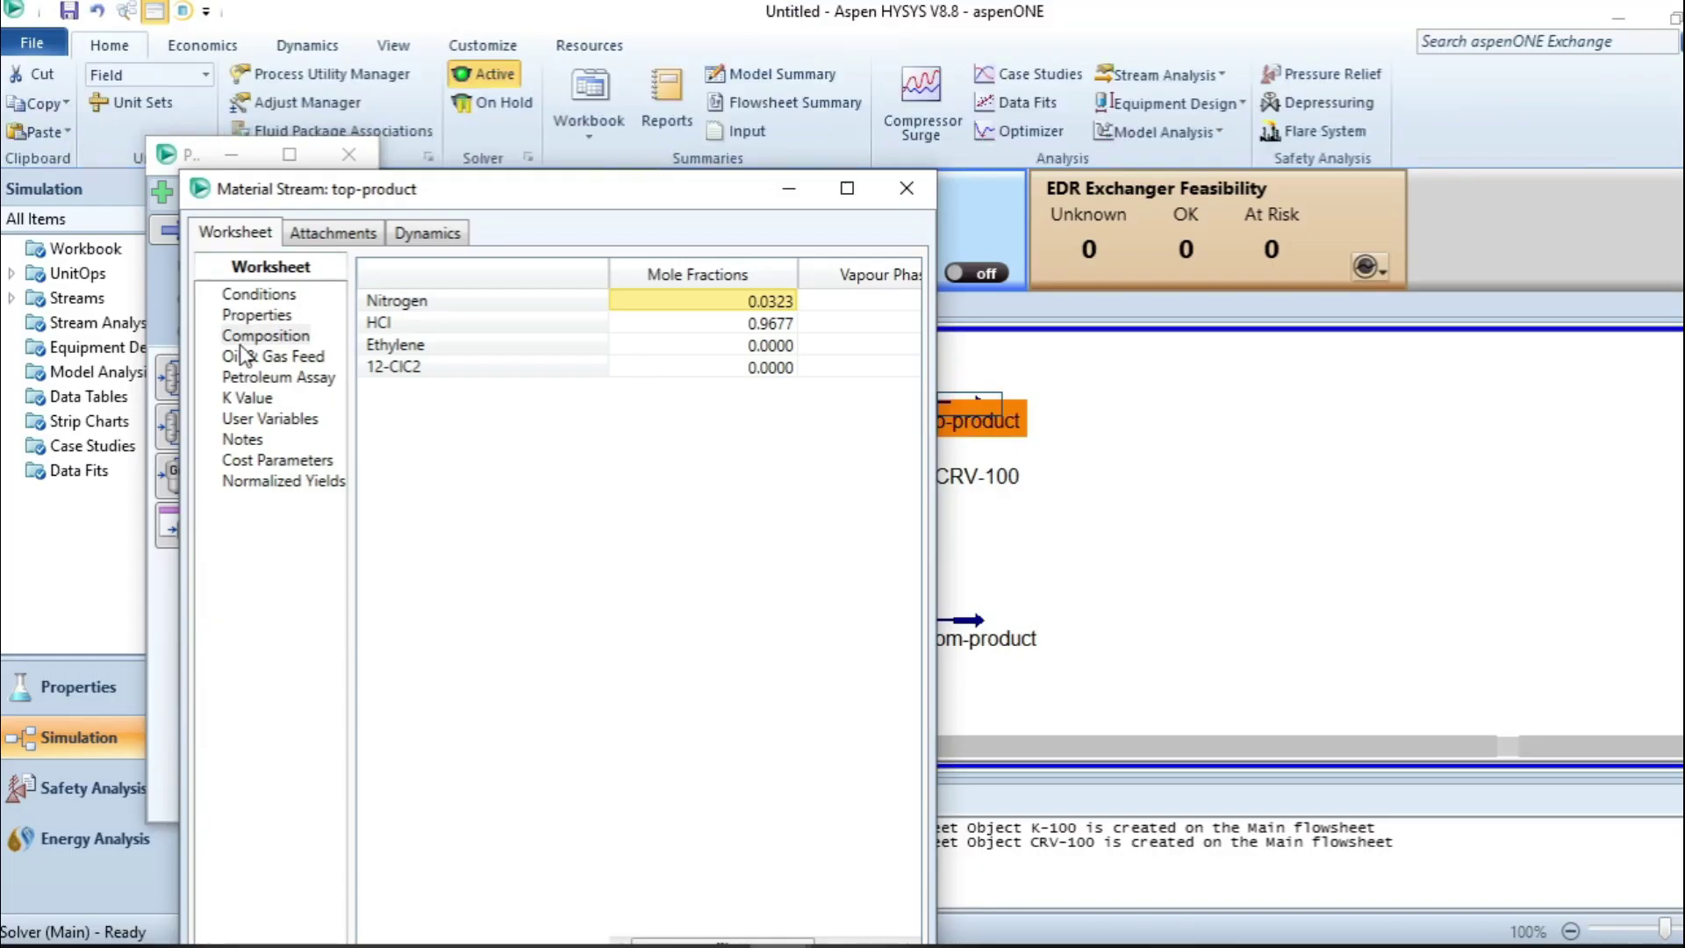
pyautogui.click(848, 191)
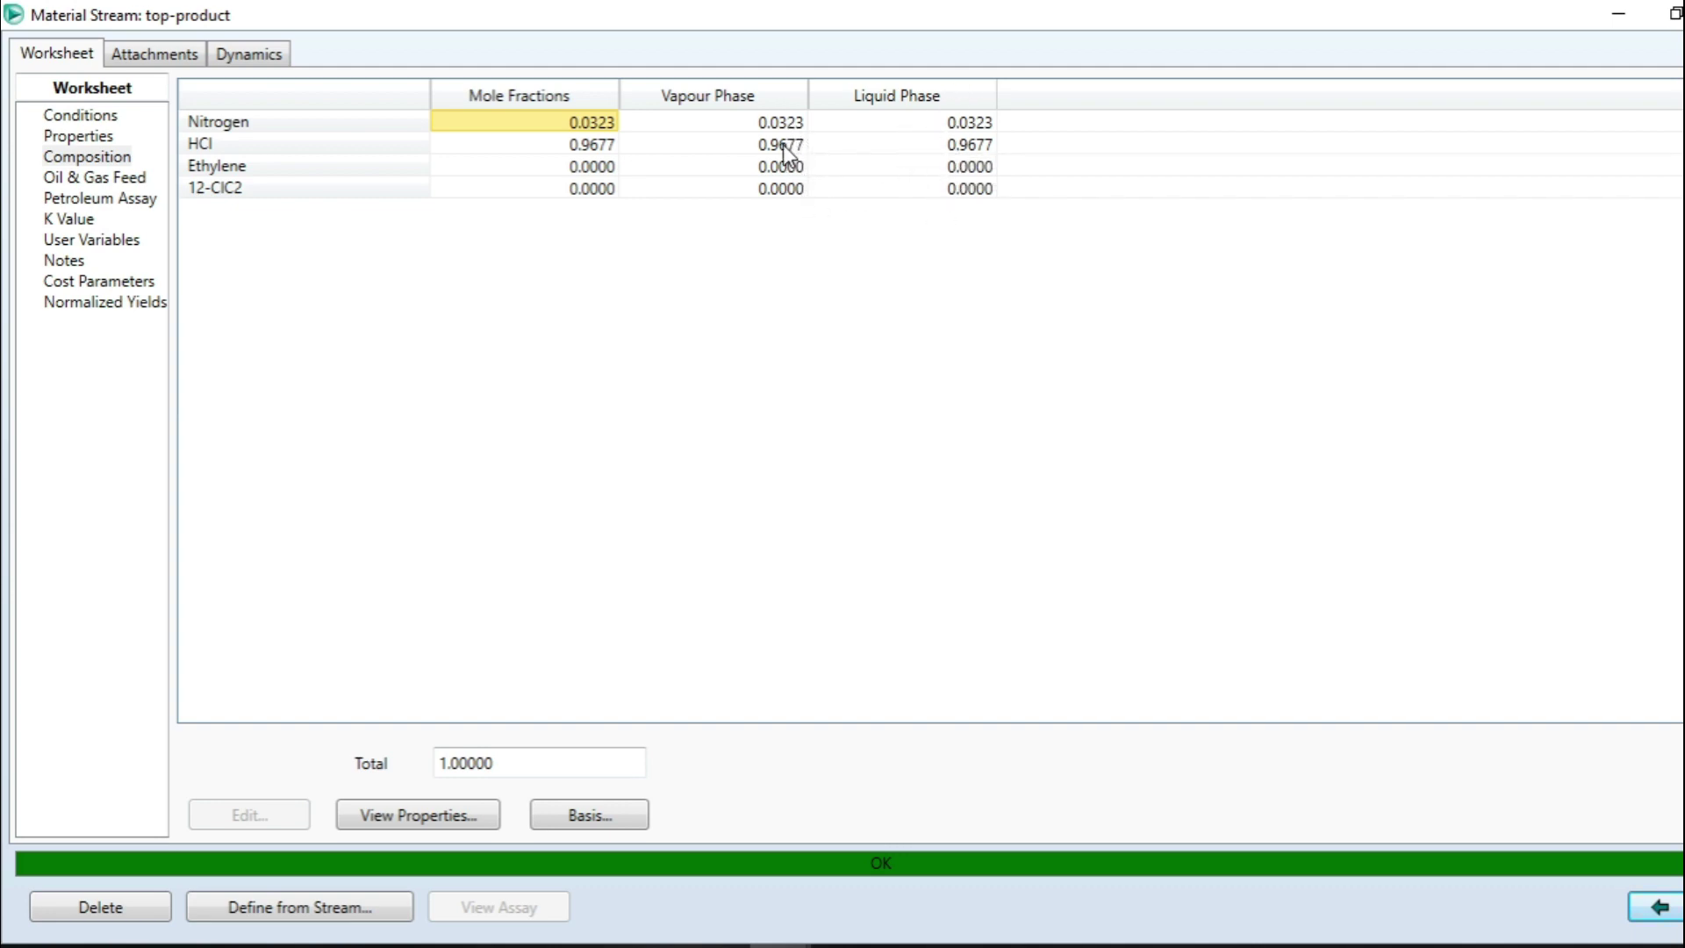
pyautogui.click(1681, 13)
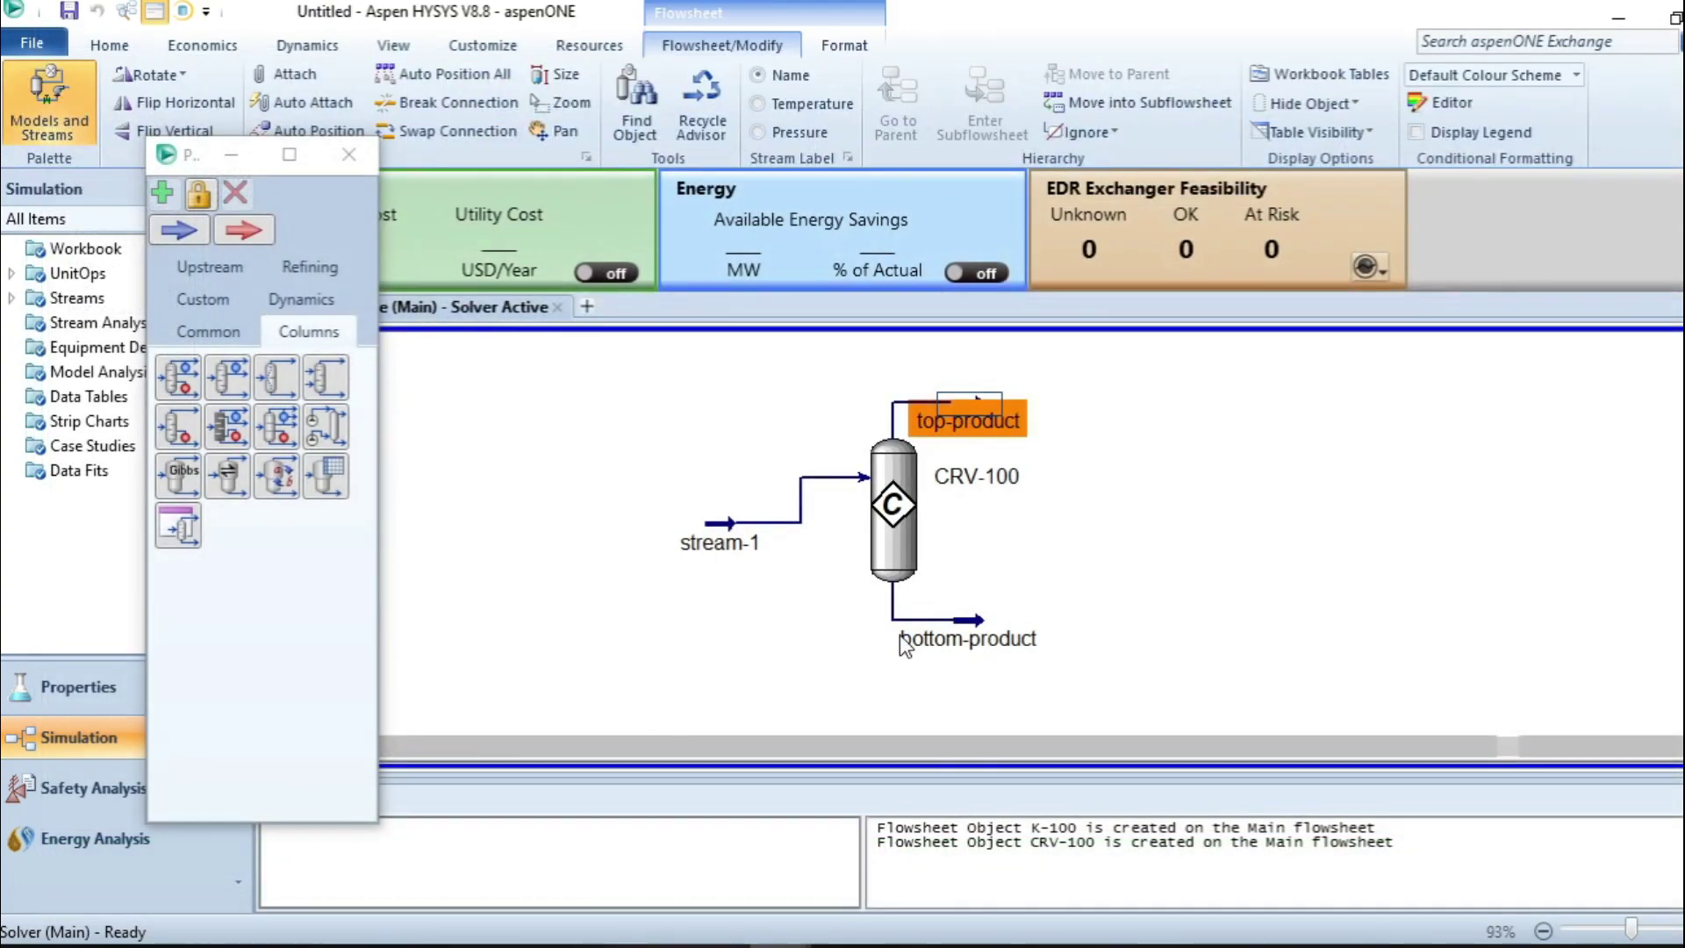
pyautogui.doubleClick(965, 635)
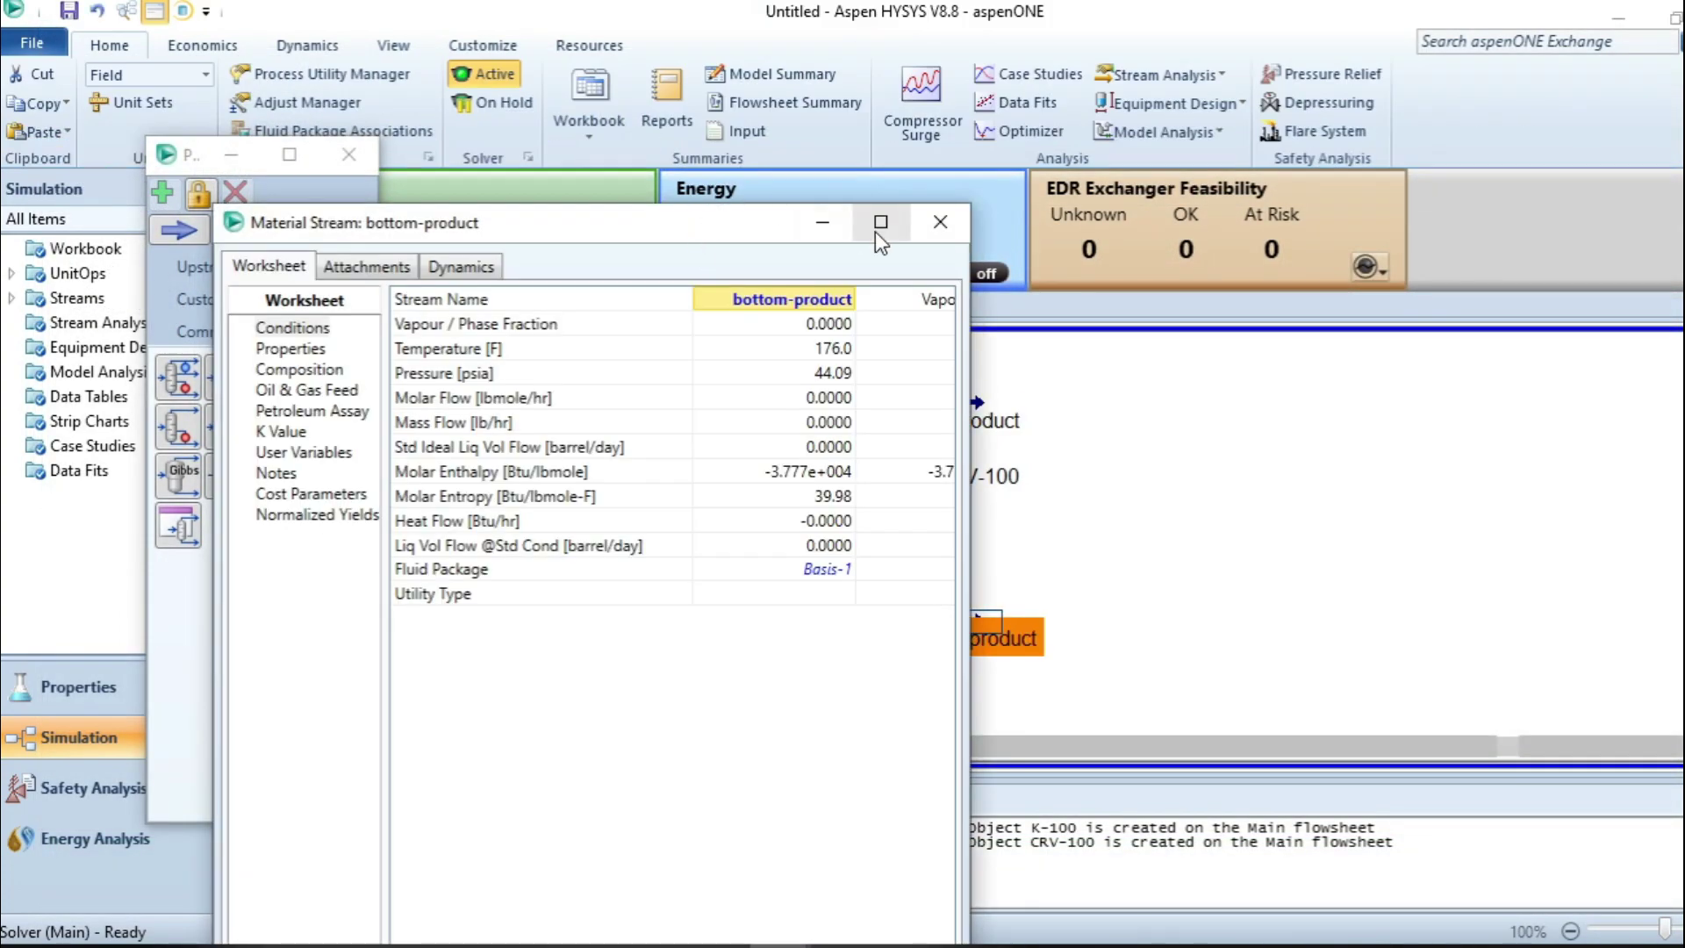
pyautogui.click(880, 222)
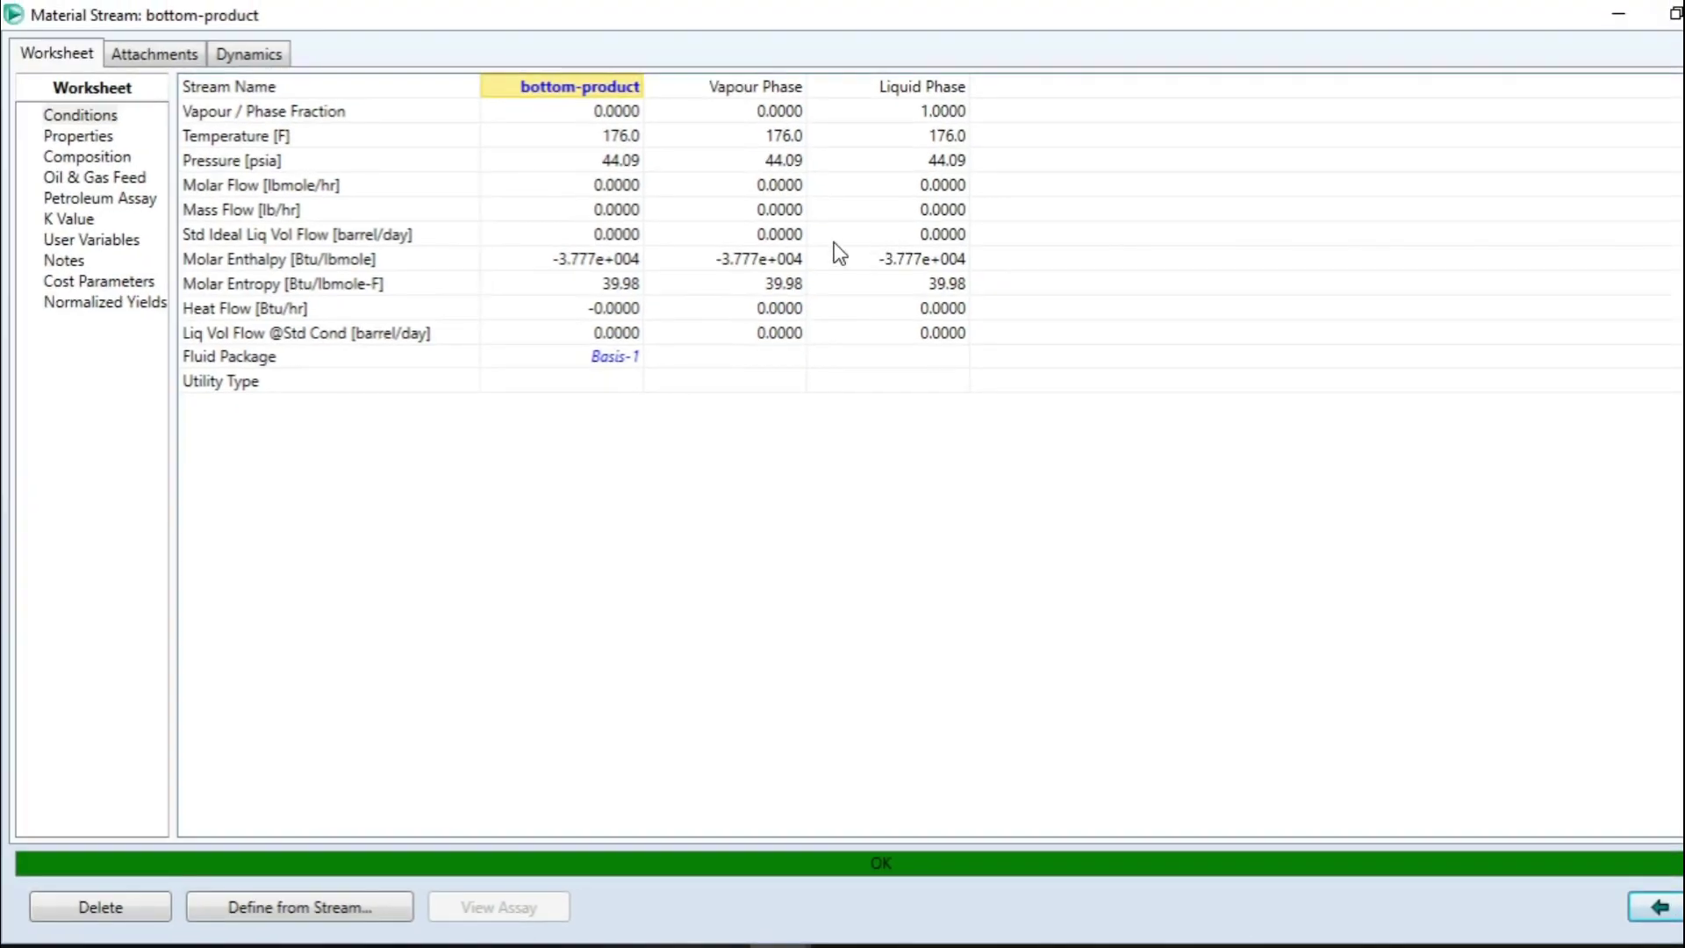
pyautogui.click(78, 158)
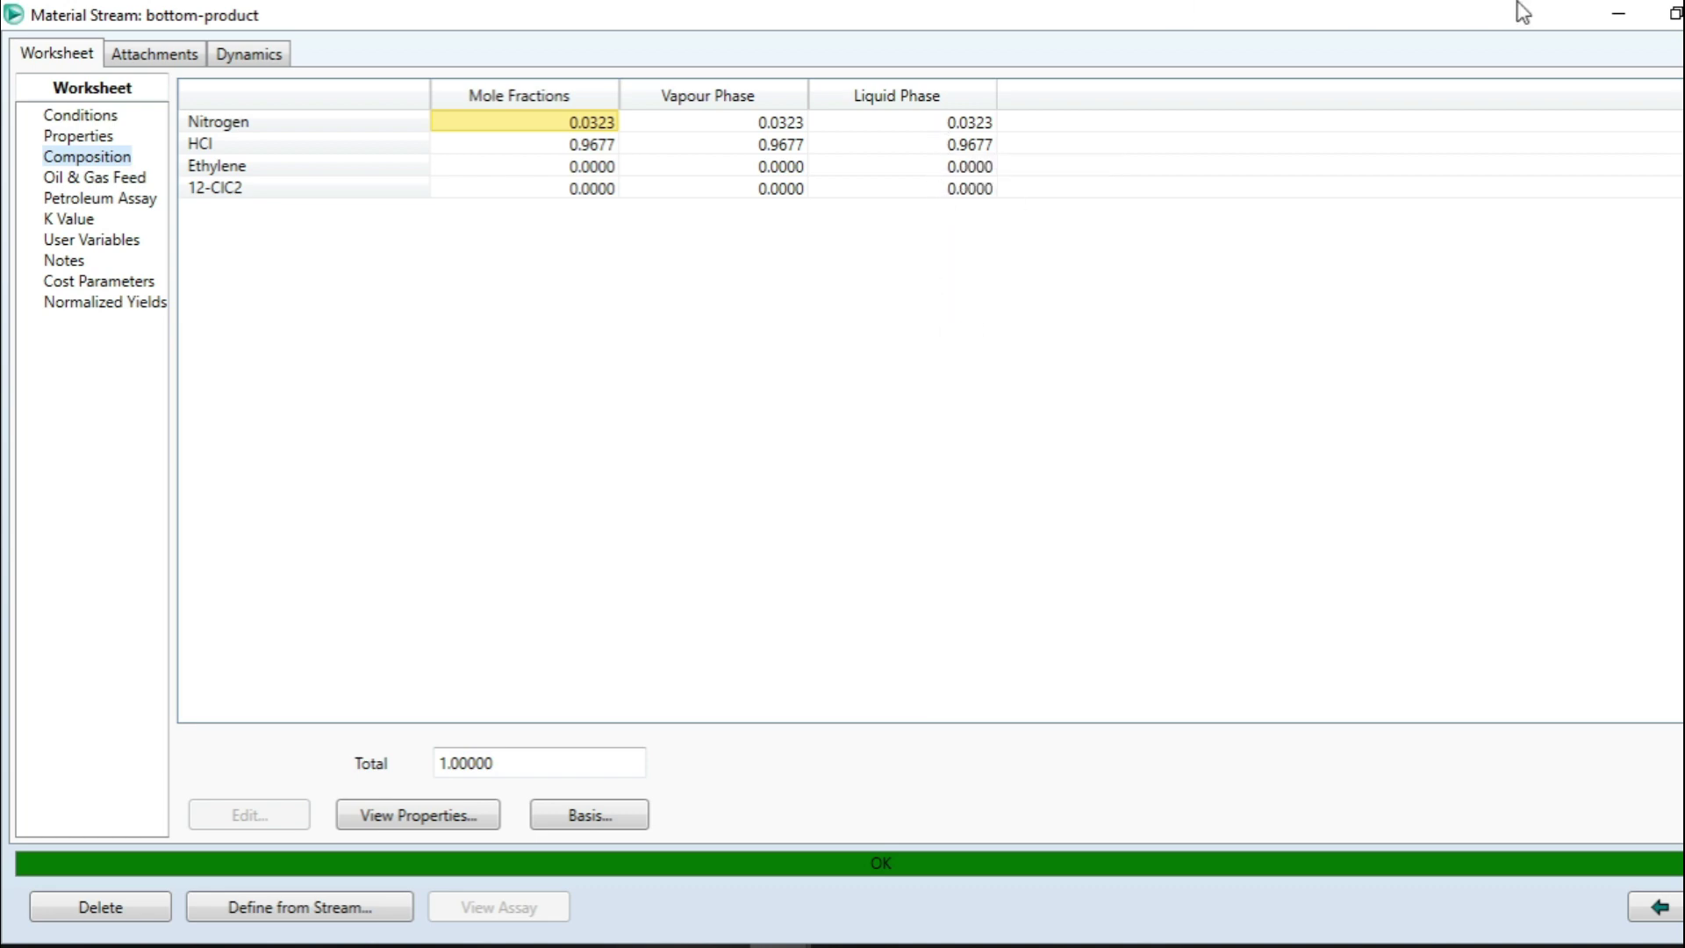
pyautogui.click(1620, 14)
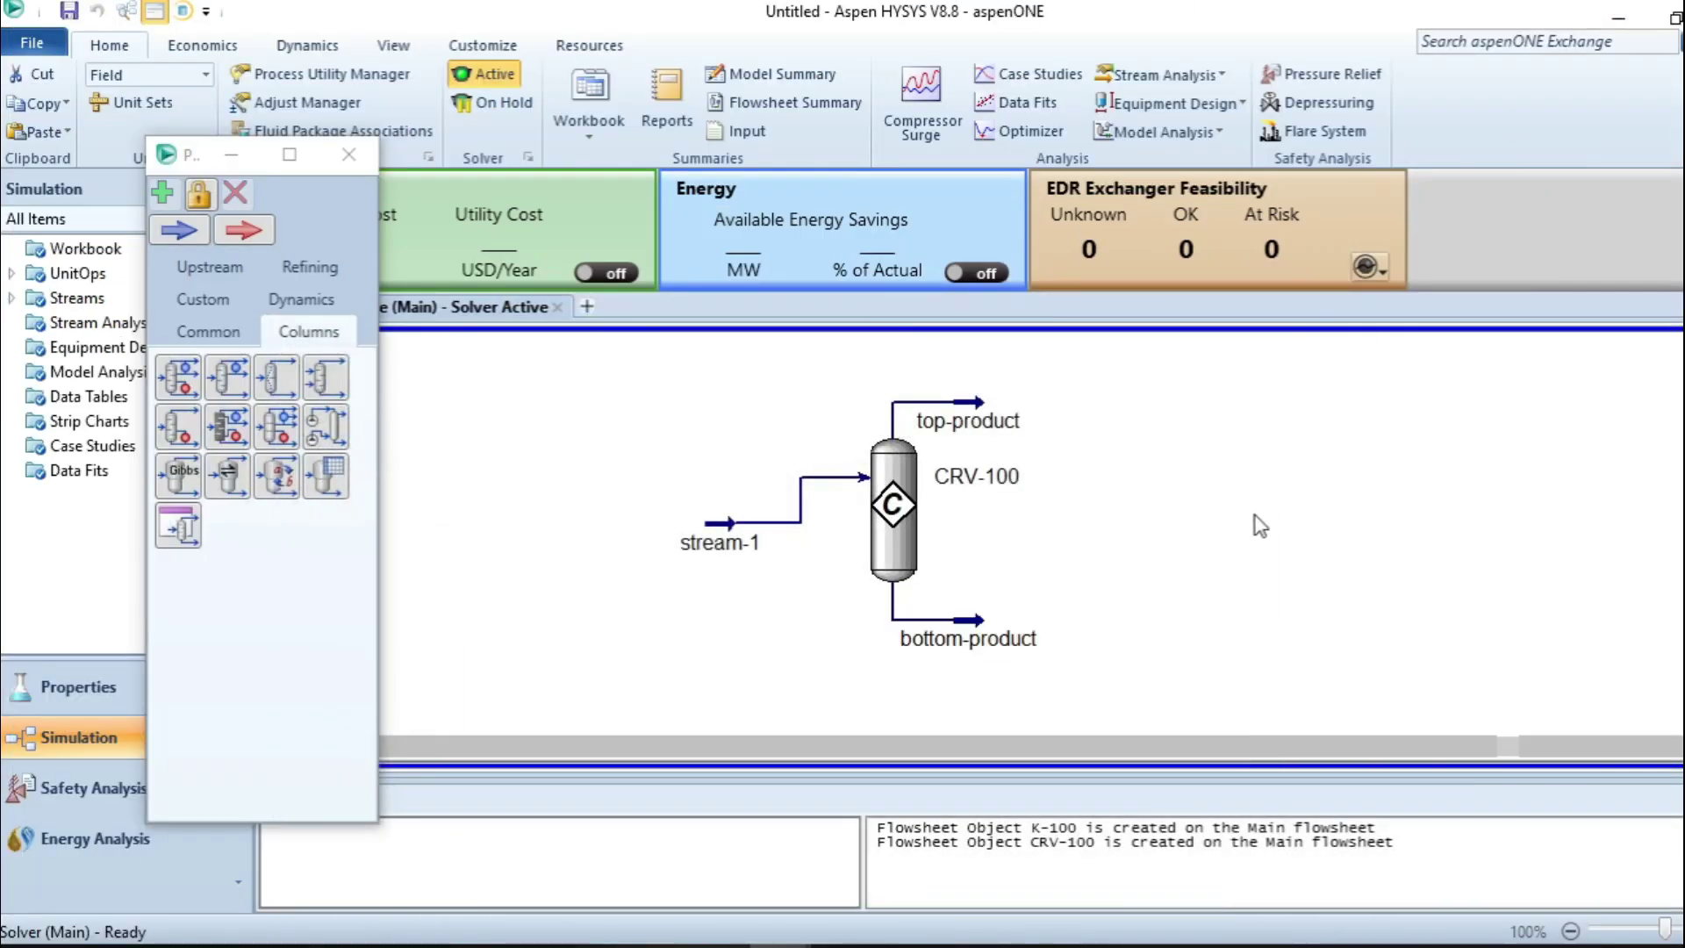